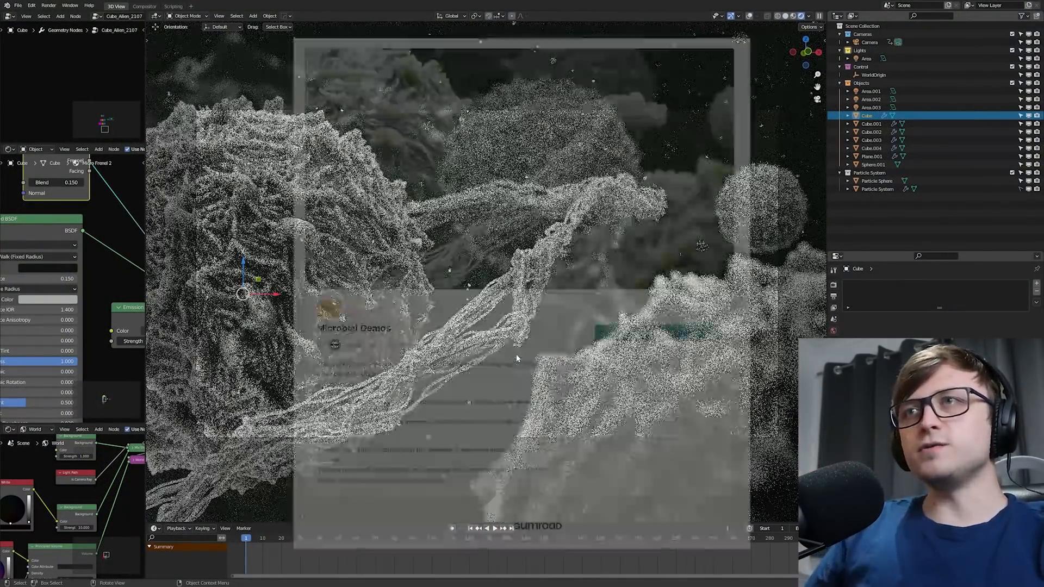
click(517, 358)
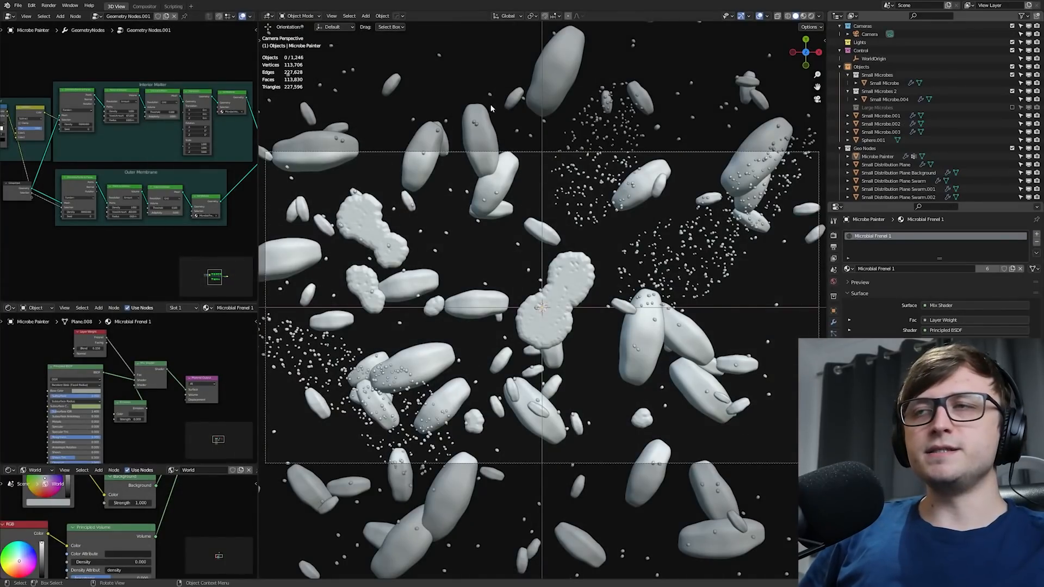
- Show the microbe scene with rendered shading and widen the 3D viewport against the node editors
key(z)
click(352, 271)
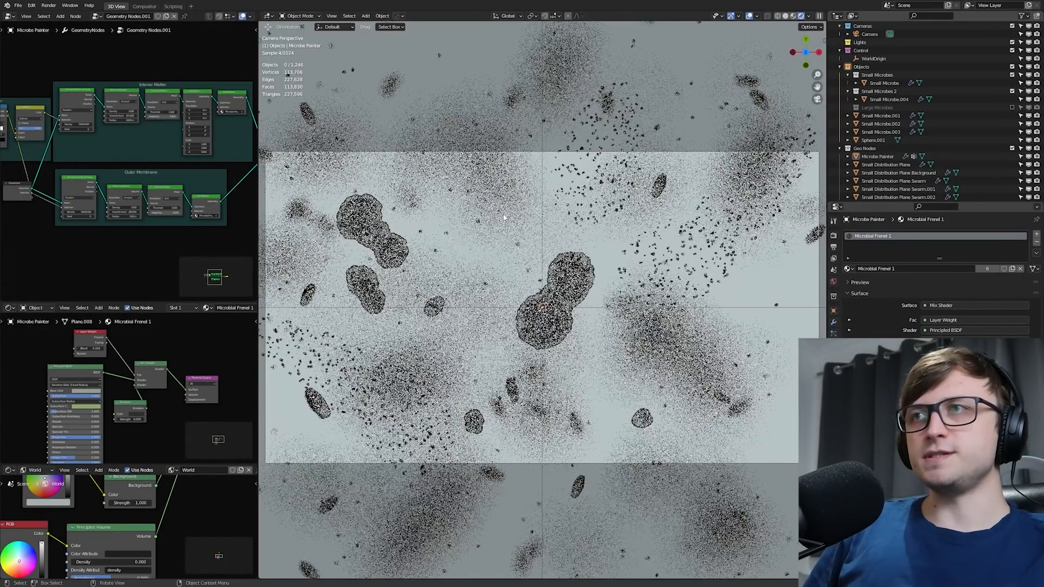
drag(258, 273, 198, 278)
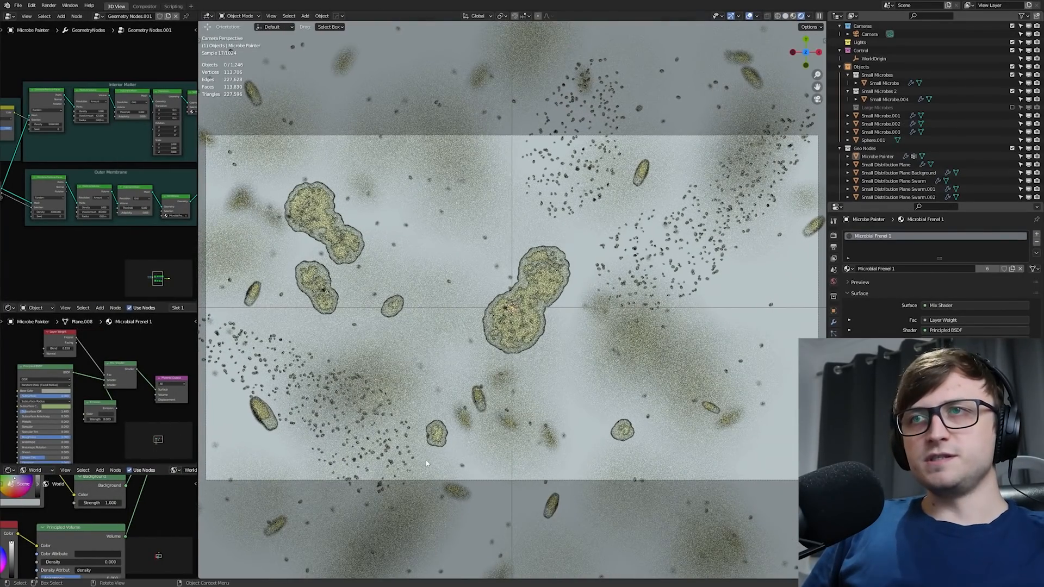
- Weight-paint an additional microbe body on the Microbe Painter plane above the centre microbe, using a 45 px brush at full strength
click(429, 364)
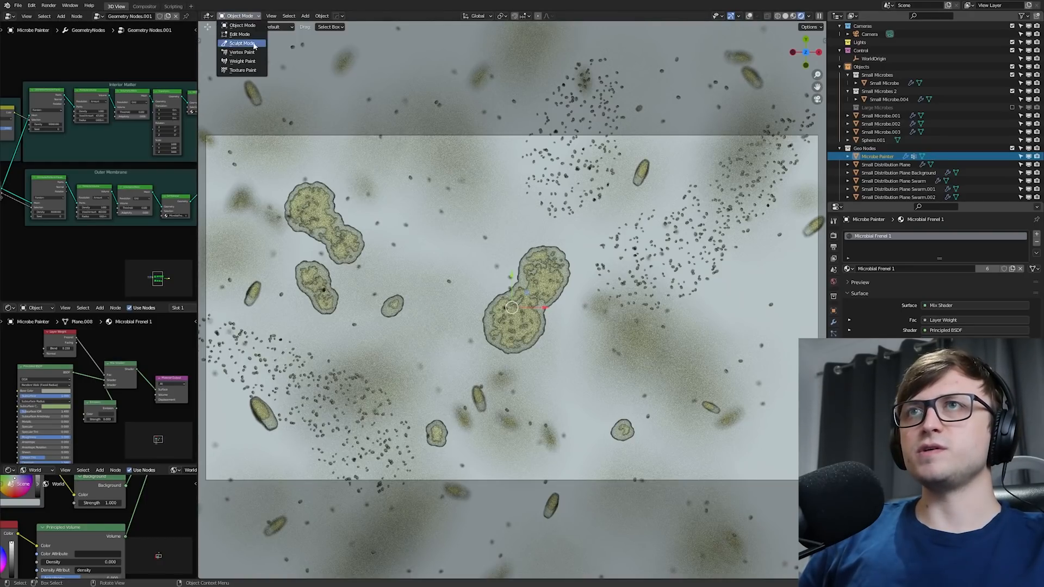
click(251, 62)
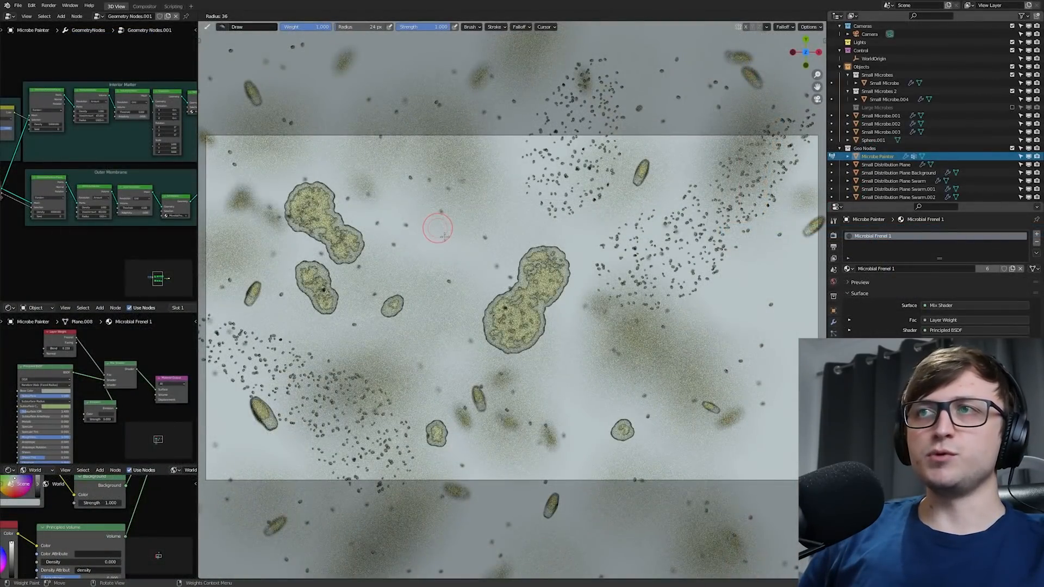
click(446, 228)
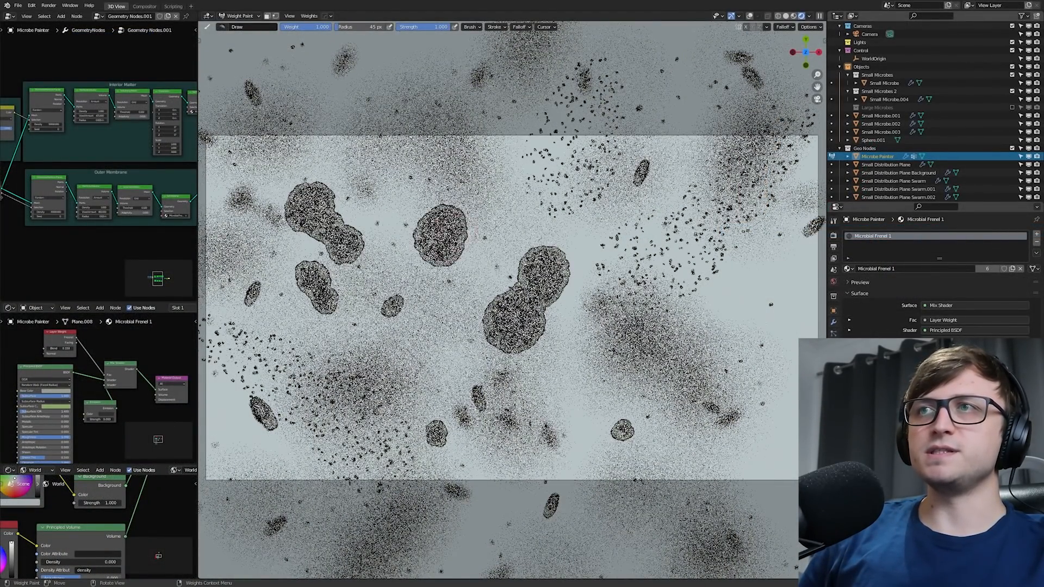
click(424, 218)
shift+middle_drag(423, 218, 481, 288)
scroll(480, 288, up, 9)
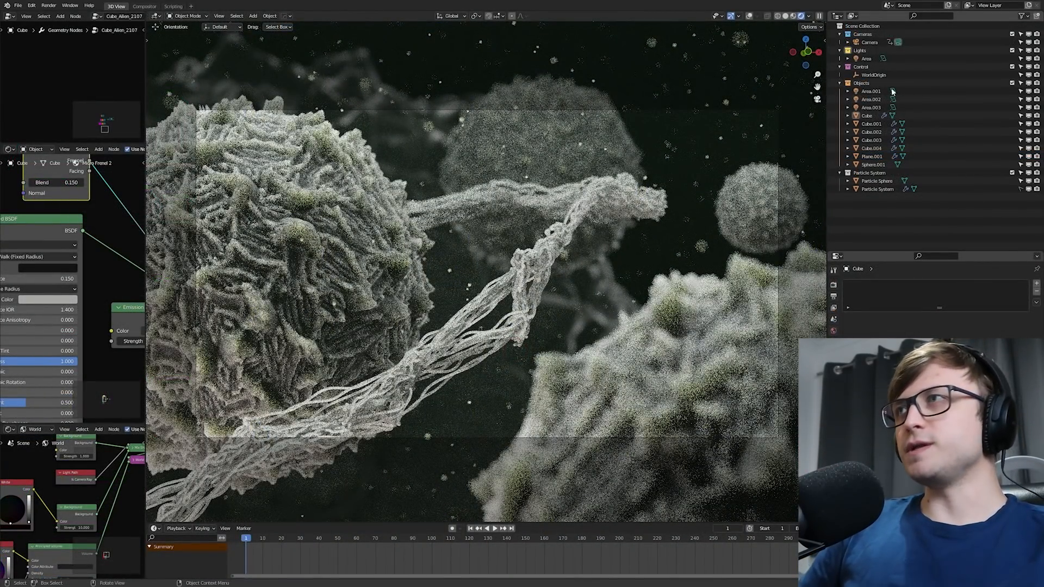
- Inspect the camera's depth of field settings and the placement of the WorldOrigin focus empty around the fibre strand in solid shading
click(879, 42)
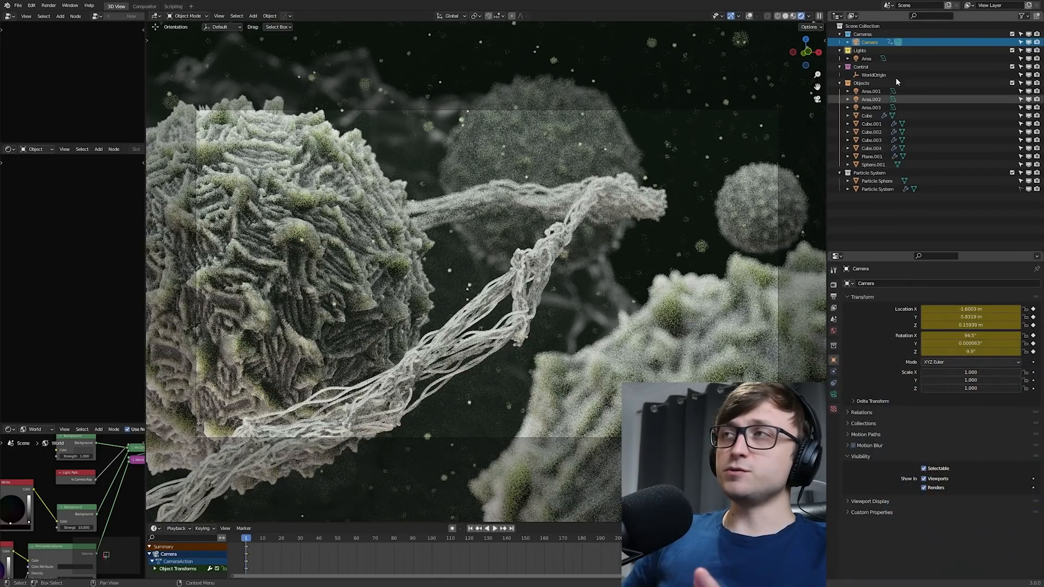
click(834, 395)
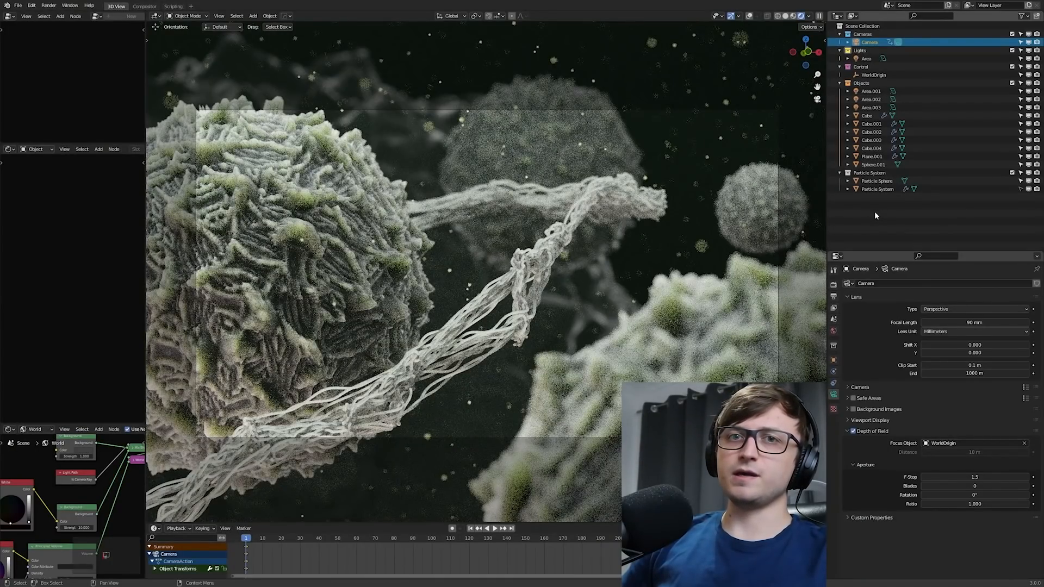
click(878, 75)
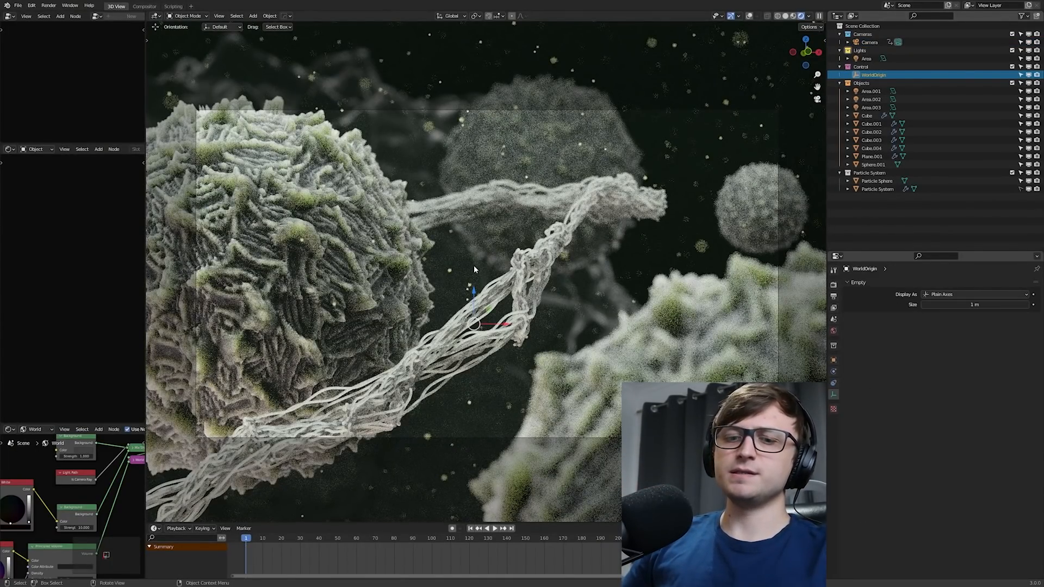
key(z)
scroll(548, 305, down, 5)
middle_drag(553, 288, 490, 303)
scroll(523, 316, up, 4)
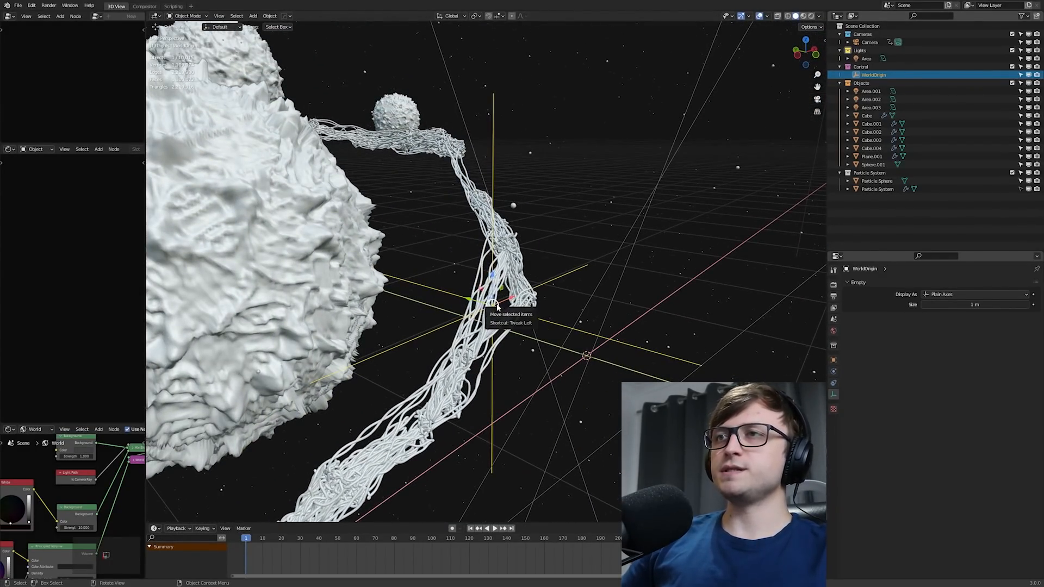
- Try to move the WorldOrigin focus empty about 4 m along the global Y axis in the rendered camera view
key(KP_0)
key(z)
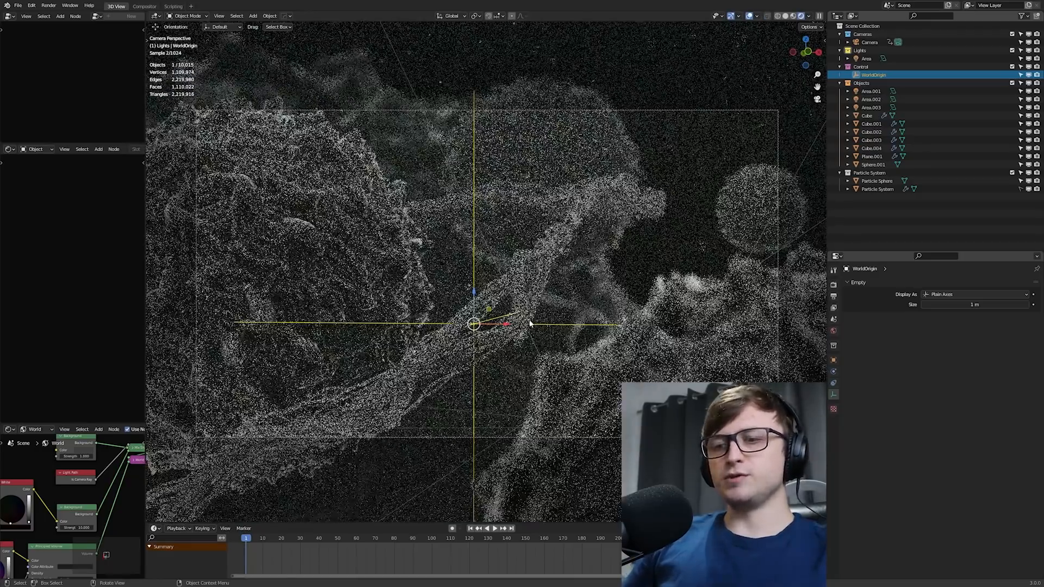
key(g)
key(y)
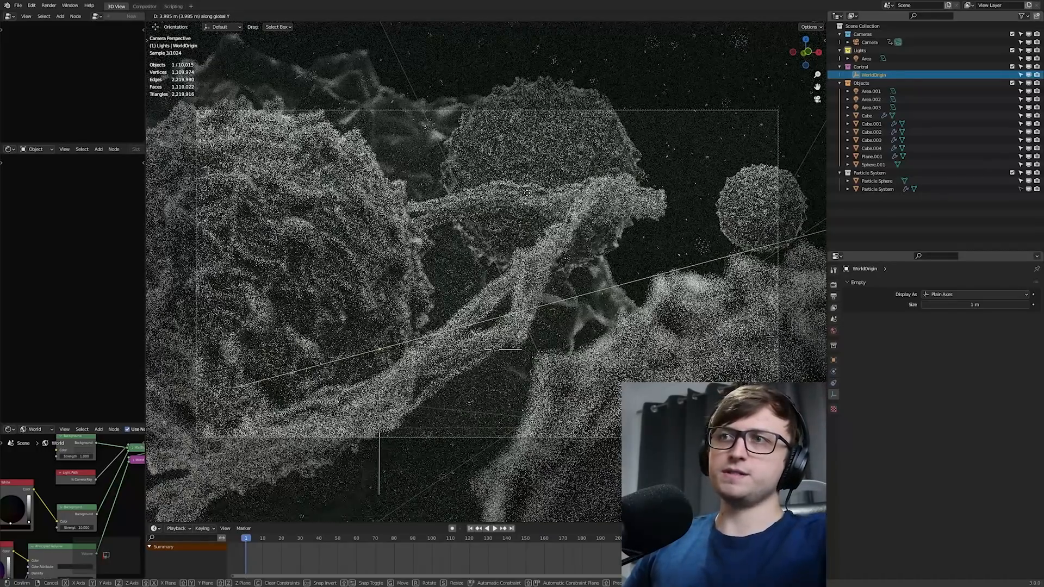
click(422, 498)
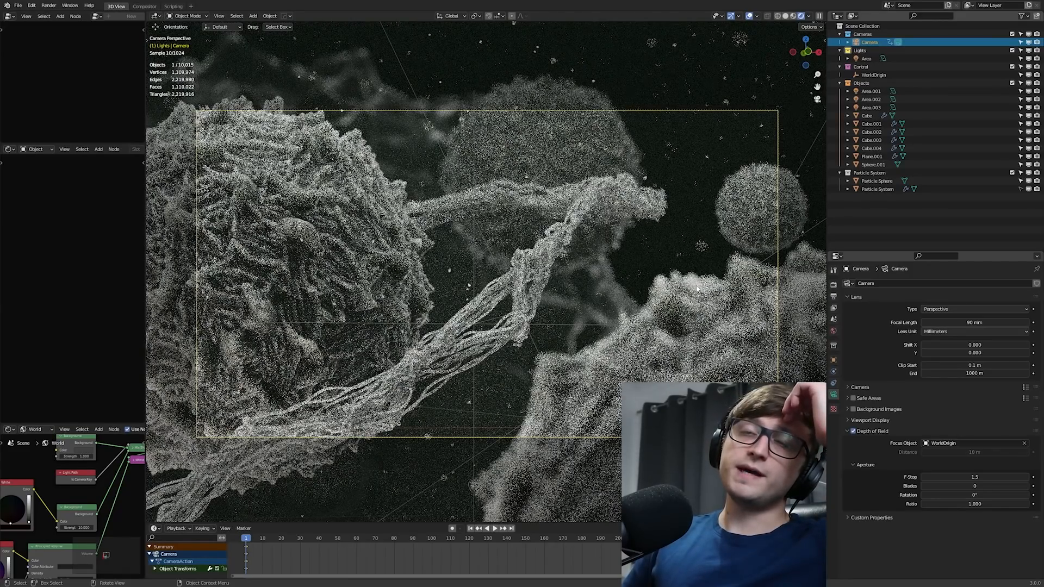
- Remove the camera's focus object and set the depth of field focus distance to 6.2 m
click(1025, 443)
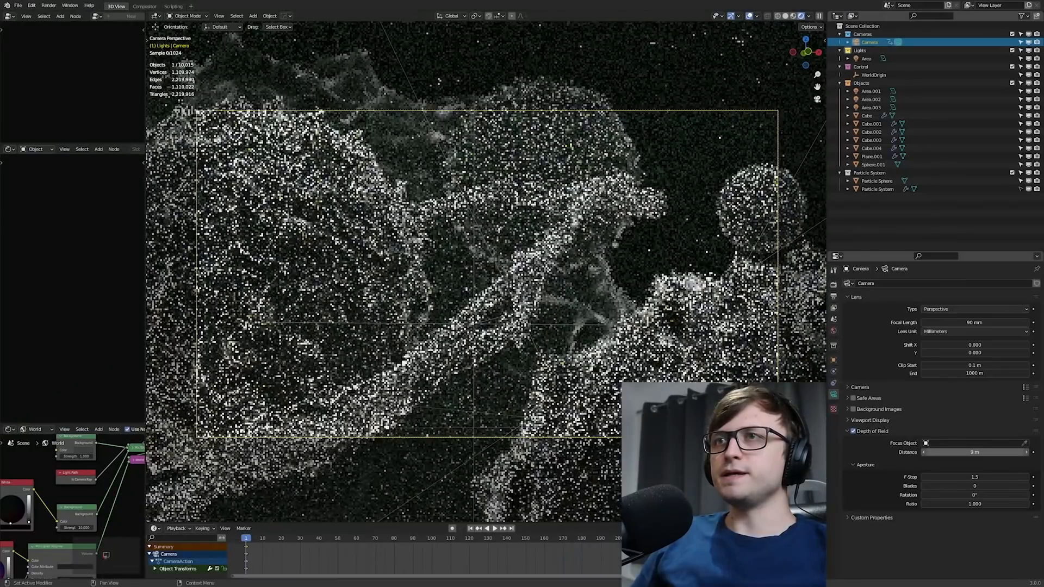
drag(974, 452, 913, 452)
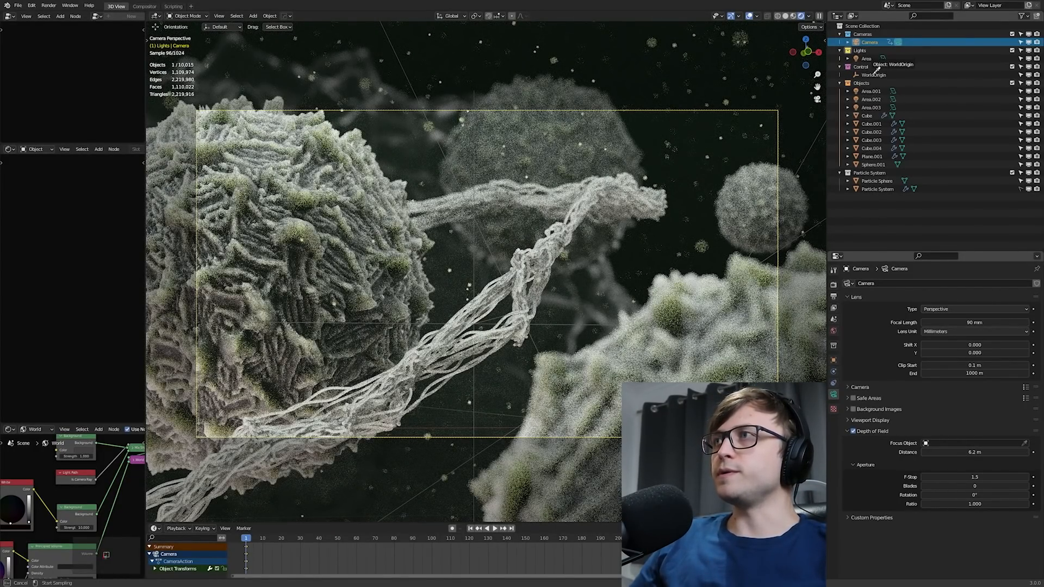
- Reassign WorldOrigin as the camera's focus object and lower the aperture f-stop to 0.4
drag(877, 70, 943, 443)
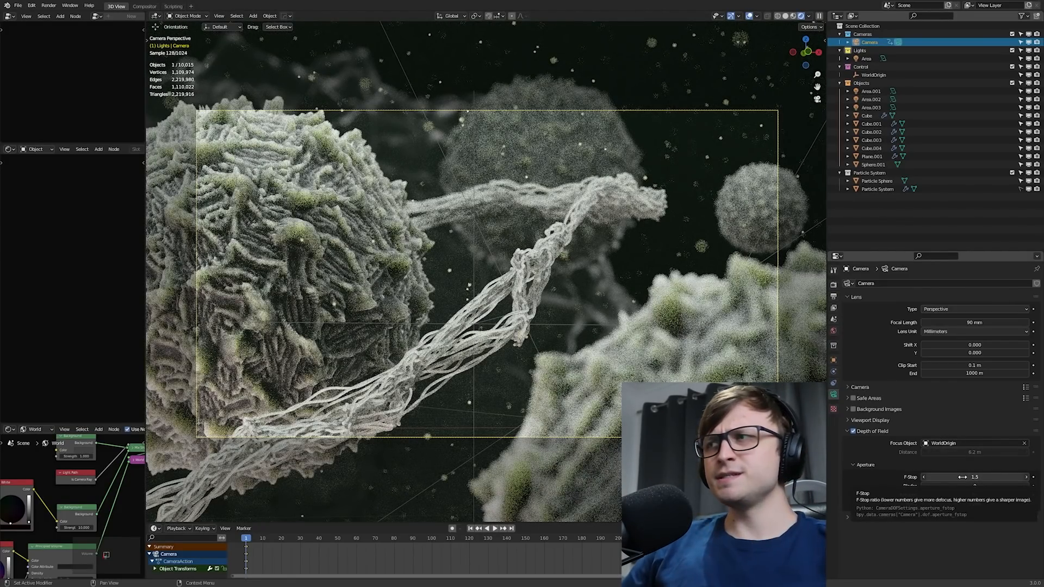
drag(963, 477, 924, 477)
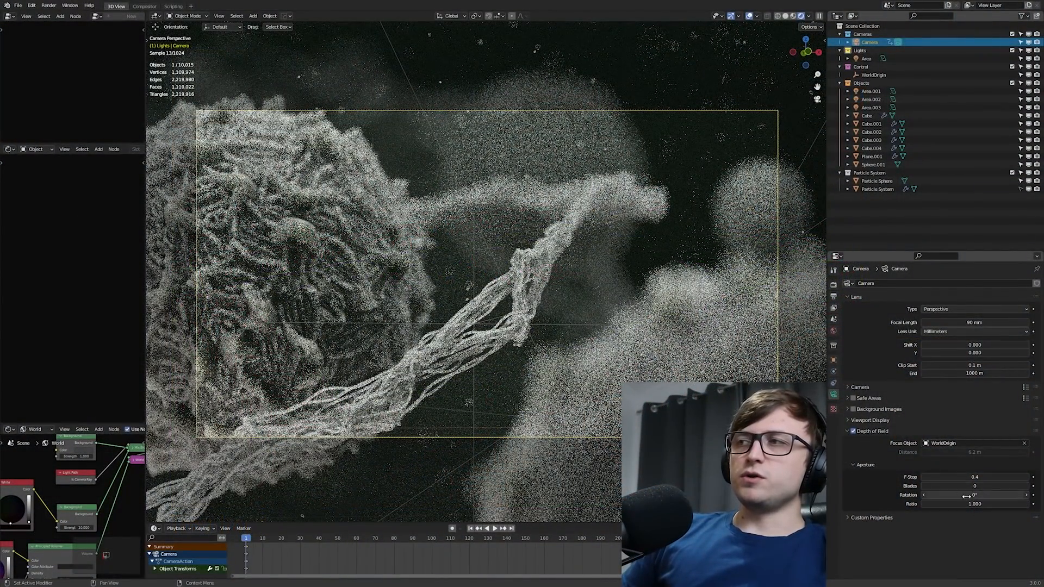
- Switch the scene's render engine to Eevee
click(834, 285)
click(946, 284)
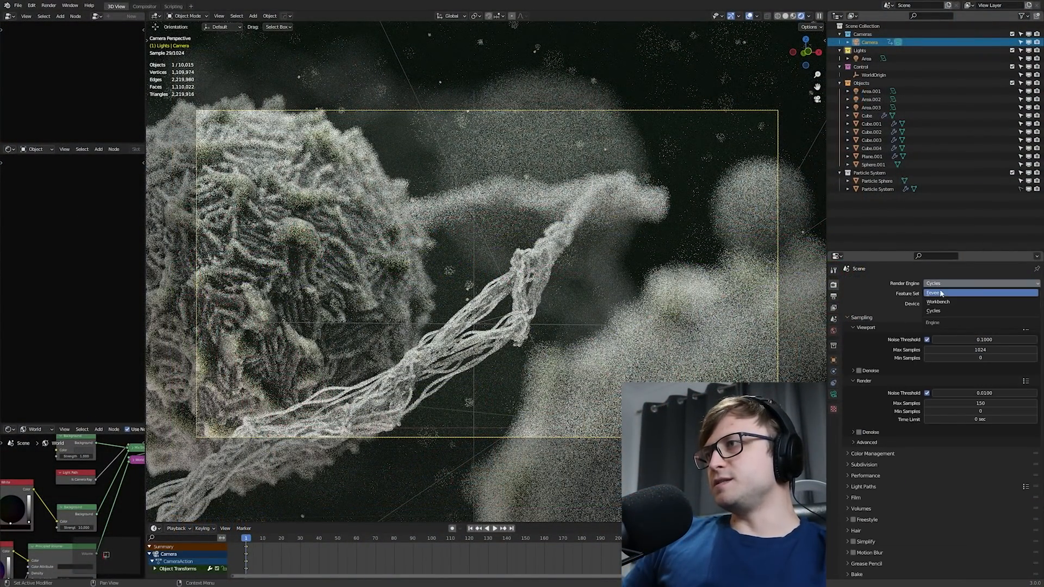
click(940, 293)
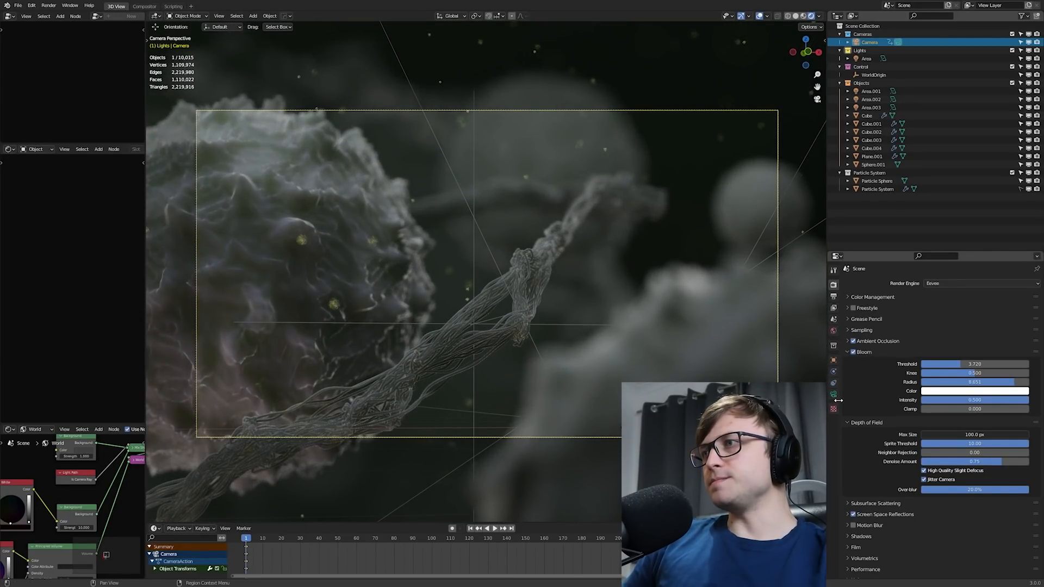
- Try different blade counts for the camera's aperture, going down to 1 and up again, and set the render engine back to Cycles
click(834, 395)
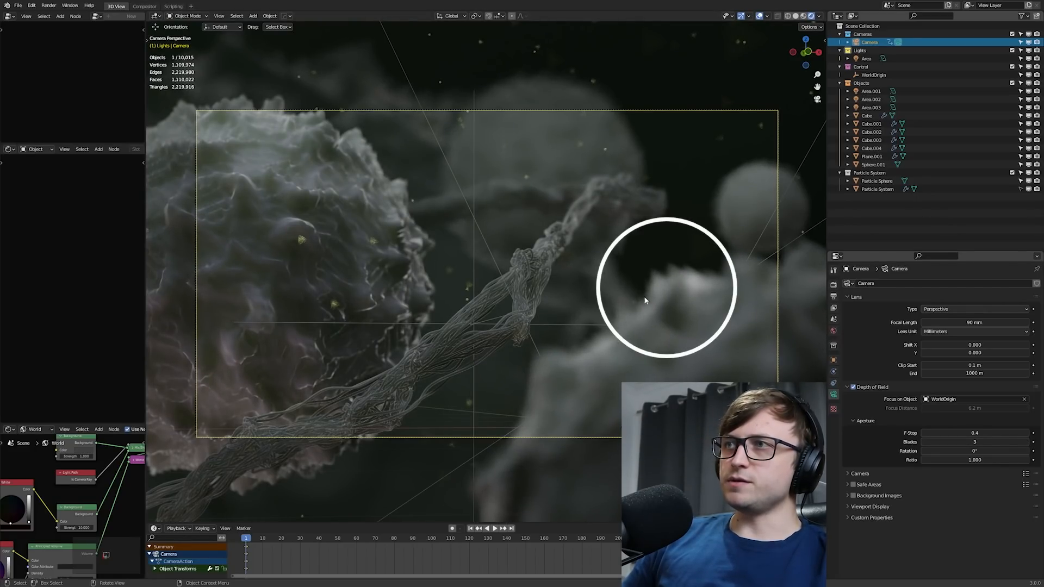
click(923, 442)
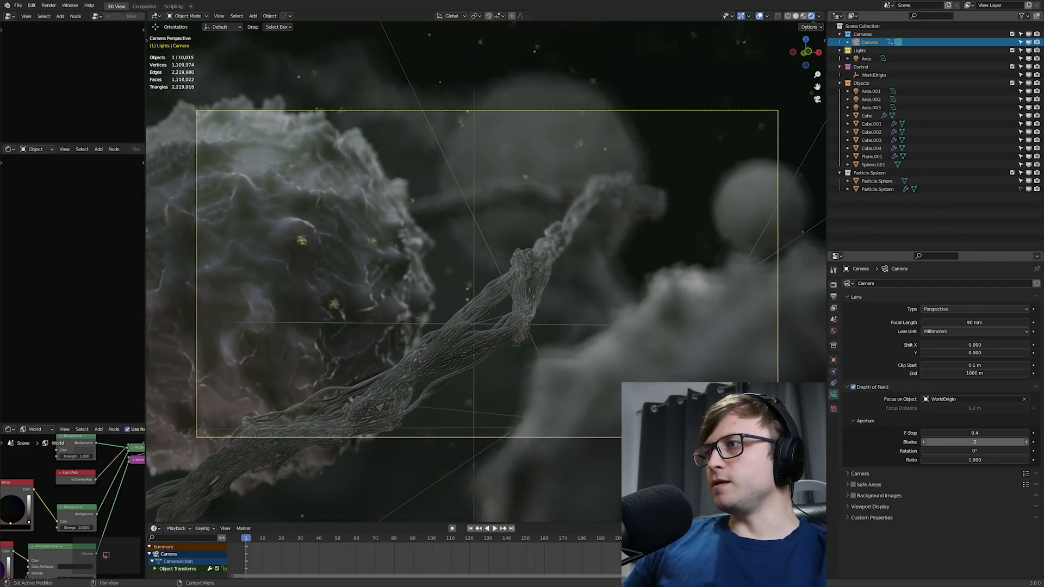
click(924, 442)
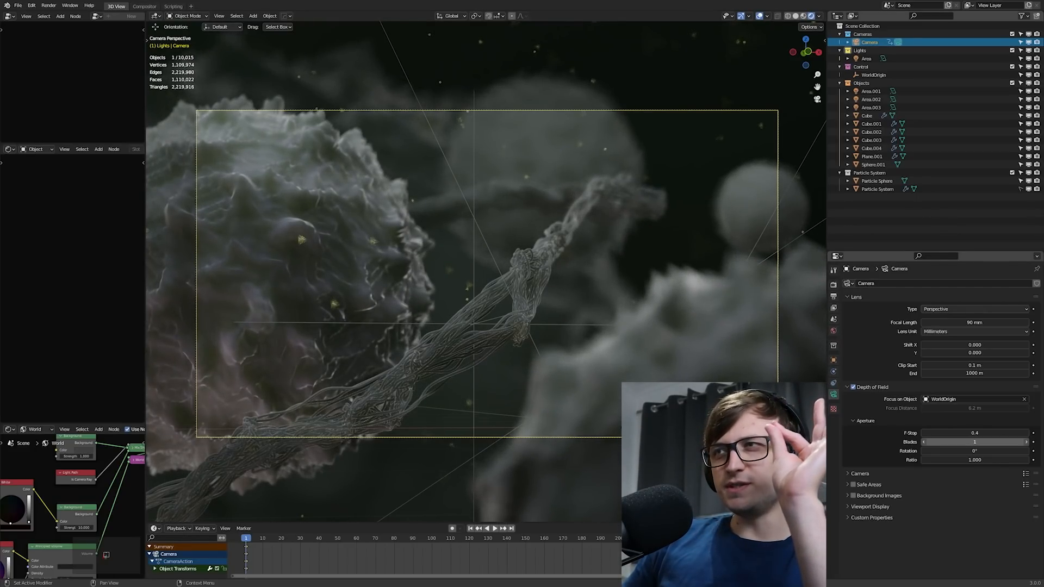
drag(971, 445, 1039, 444)
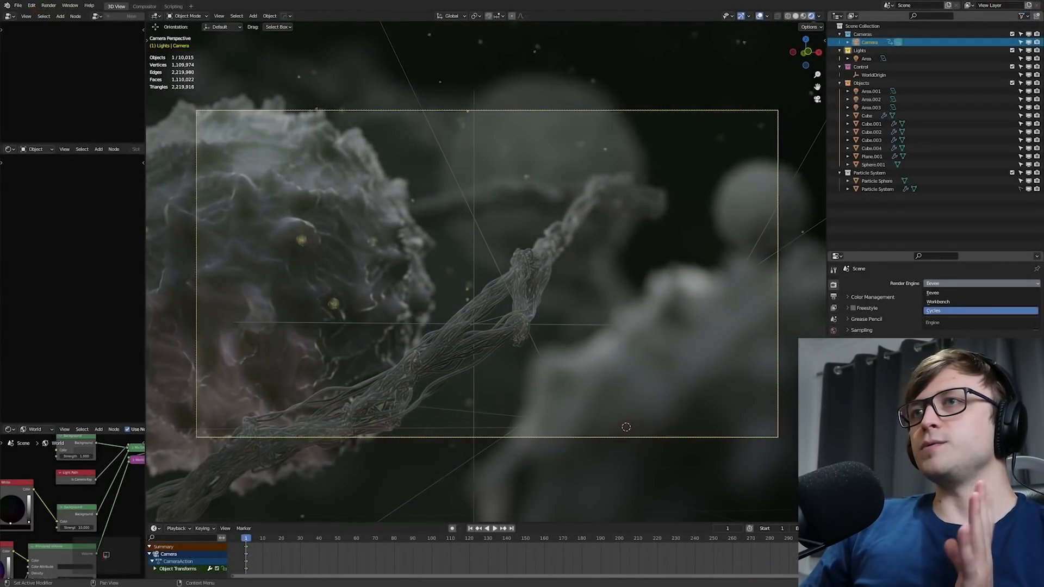
click(933, 311)
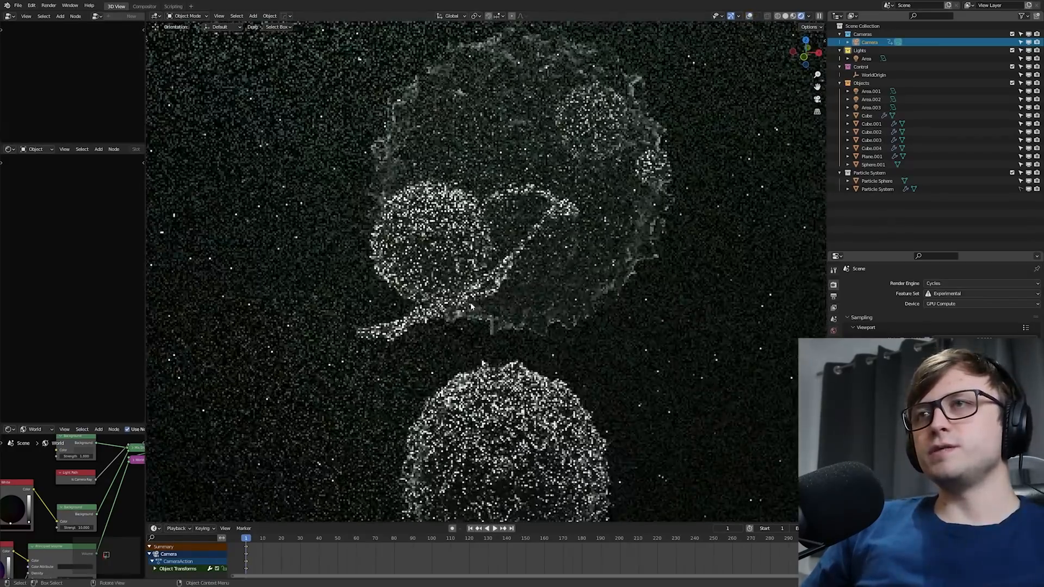
- Display the scene in solid shading and exclude the Particle System collection from the view layer
key(z)
click(511, 316)
mouse_move(508, 323)
middle_down()
mouse_move(497, 326)
mouse_move(685, 323)
mouse_move(480, 336)
mouse_move(442, 290)
mouse_move(631, 278)
middle_up()
scroll(462, 303, down, 3)
scroll(462, 304, up, 4)
scroll(631, 277, down, 2)
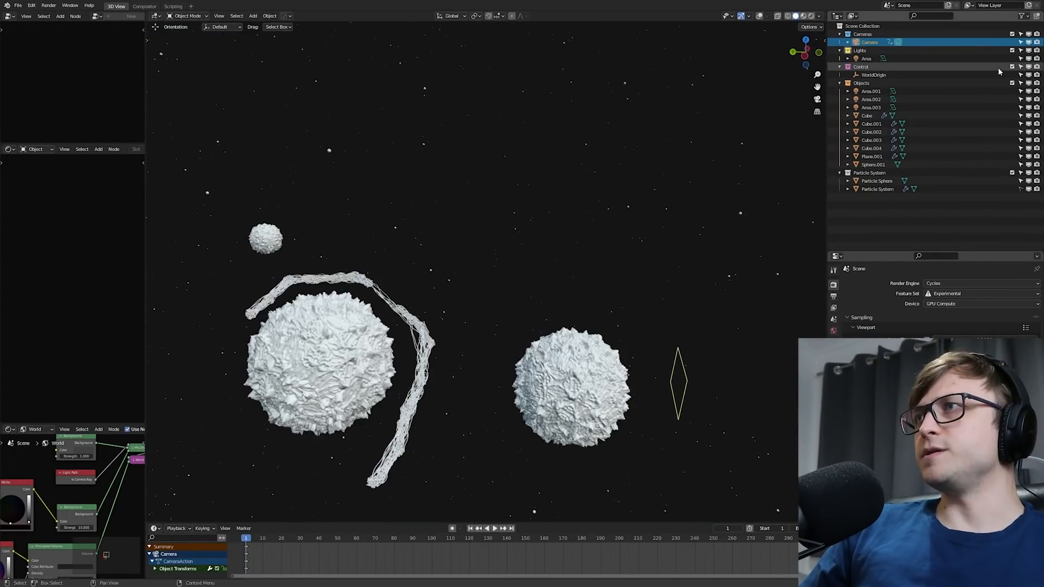
click(1012, 173)
- Add a cube mesh to the scene beside the displaced spheres
middle_drag(359, 339, 417, 330)
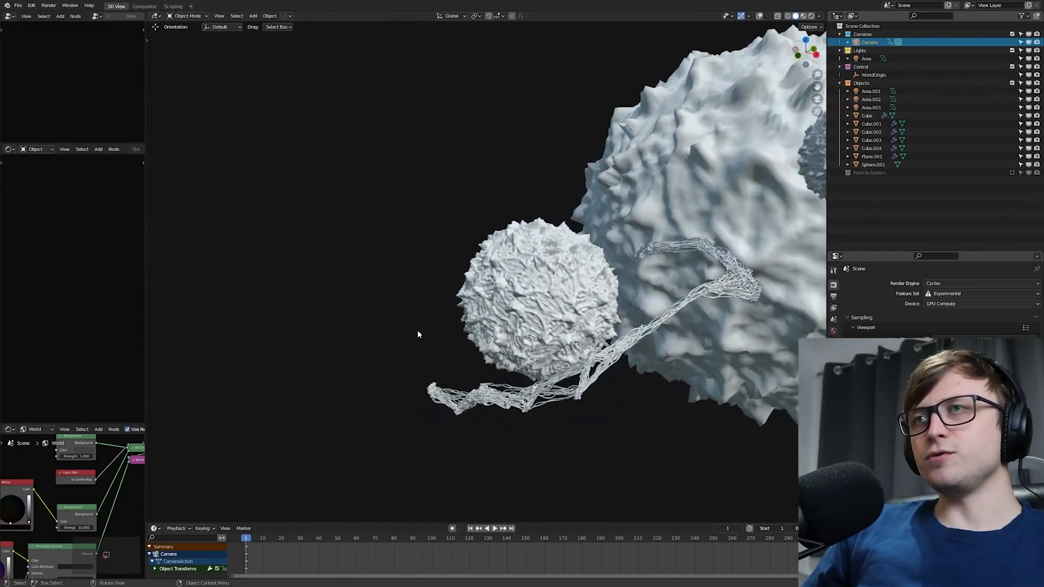
scroll(418, 334, down, 2)
key(shift+a)
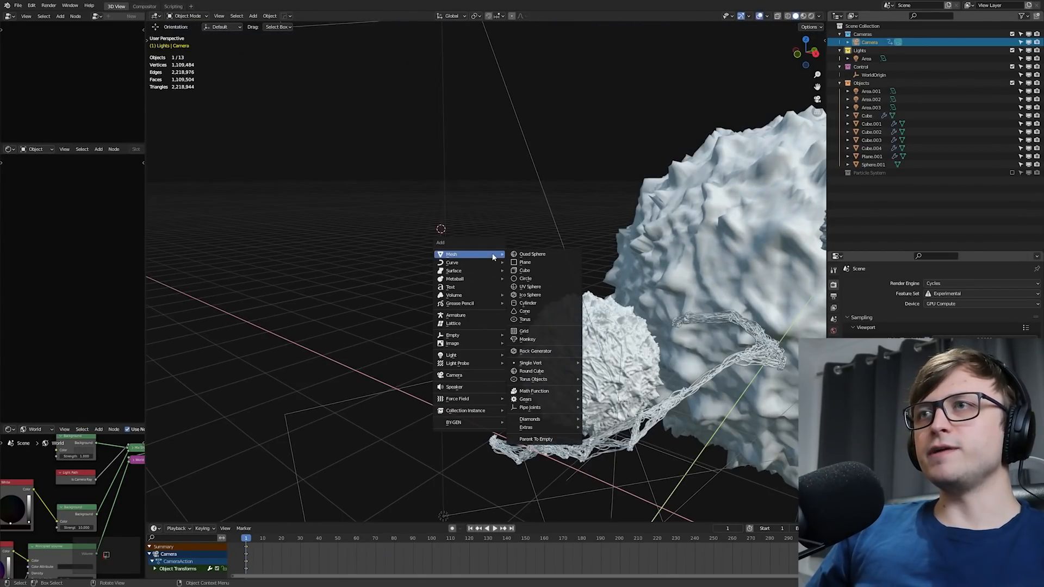
click(523, 271)
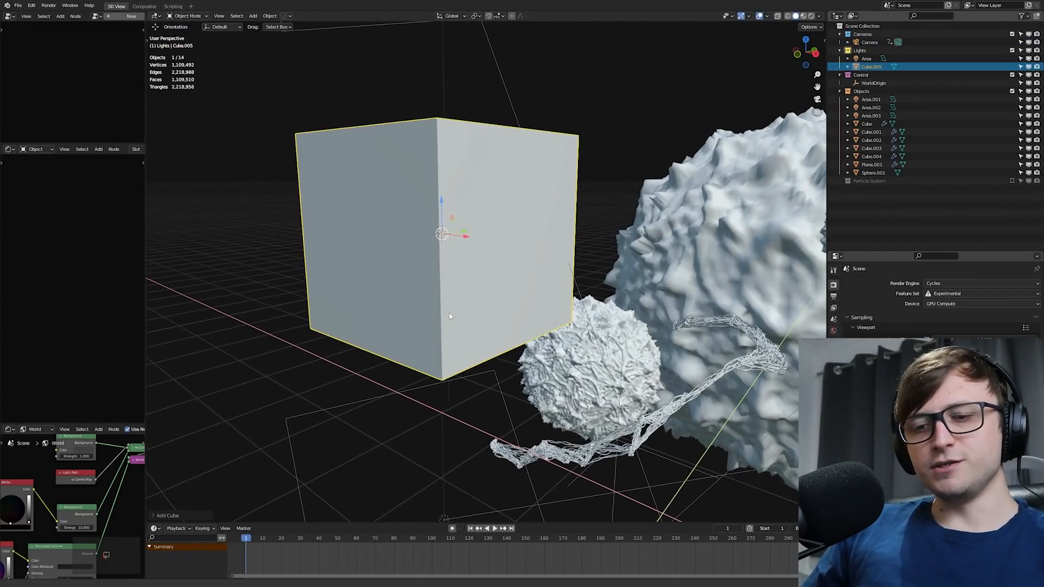
- Reveal the BY-GEN tools in the viewport and give the new cube a level 5 Subdivision modifier
key(n)
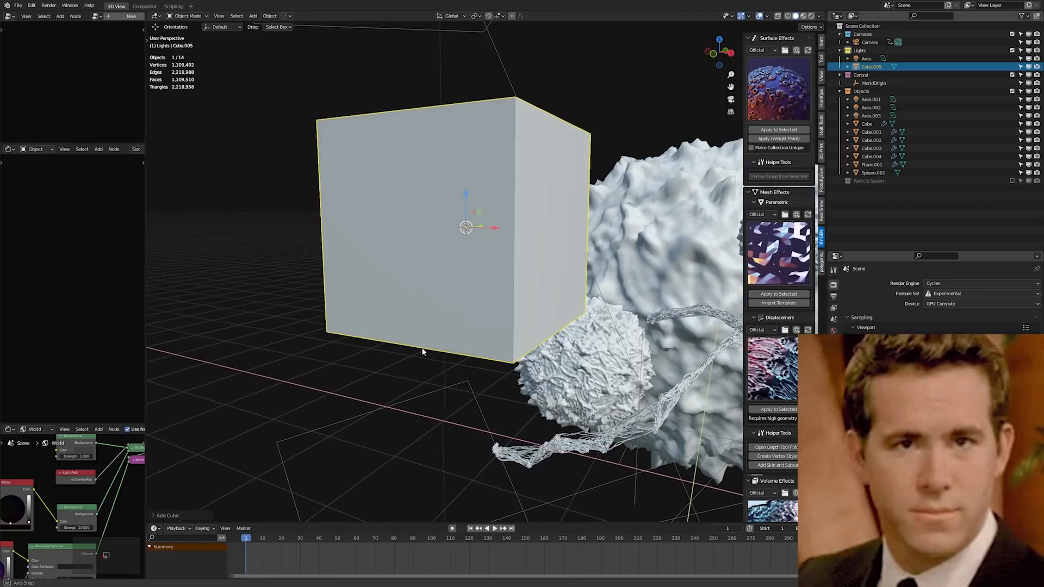
middle_drag(423, 351, 489, 322)
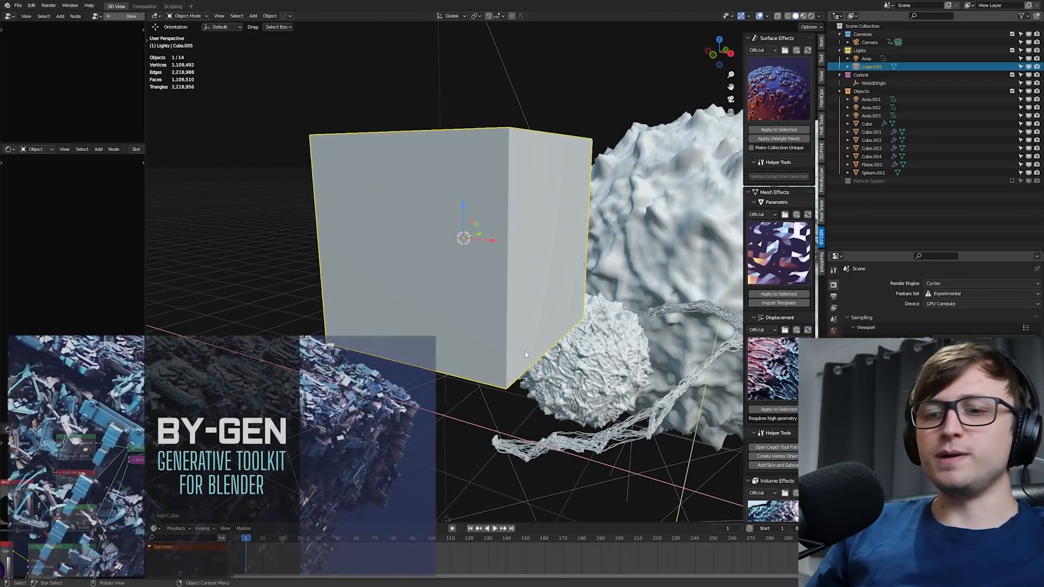
key(ctrl+5)
shift+middle_drag(450, 286, 420, 311)
scroll(420, 311, up, 3)
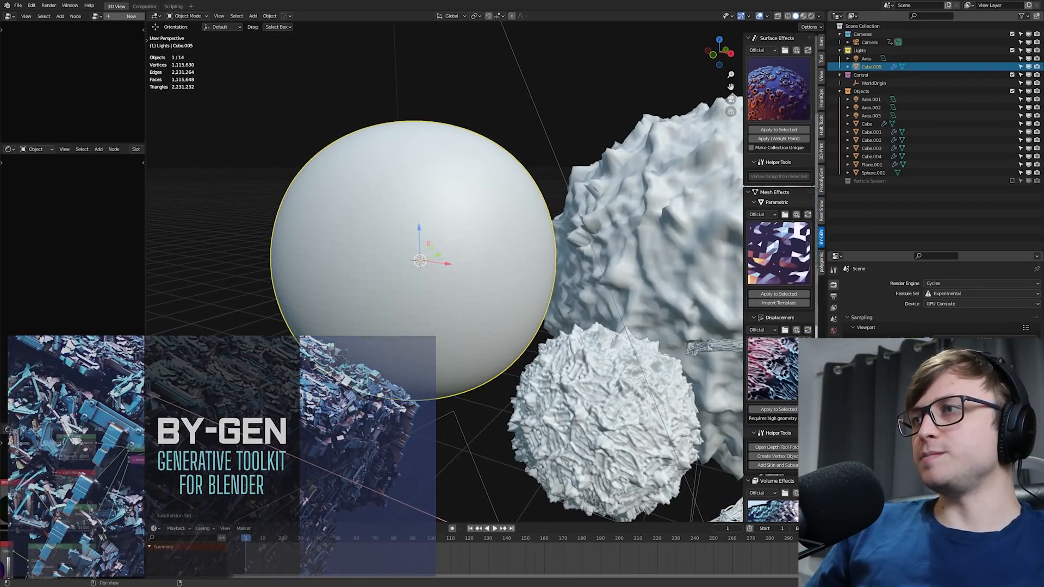
- Set the Subdivision modifier's viewport level to 8 and apply the modifier
click(834, 371)
shift+middle_drag(508, 340, 538, 339)
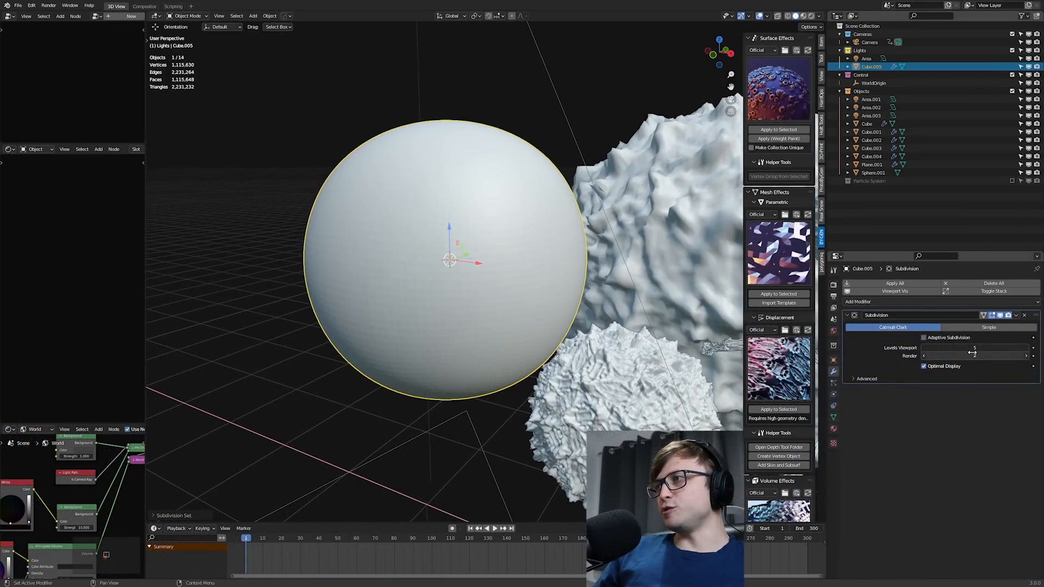
text(8)
key(Return)
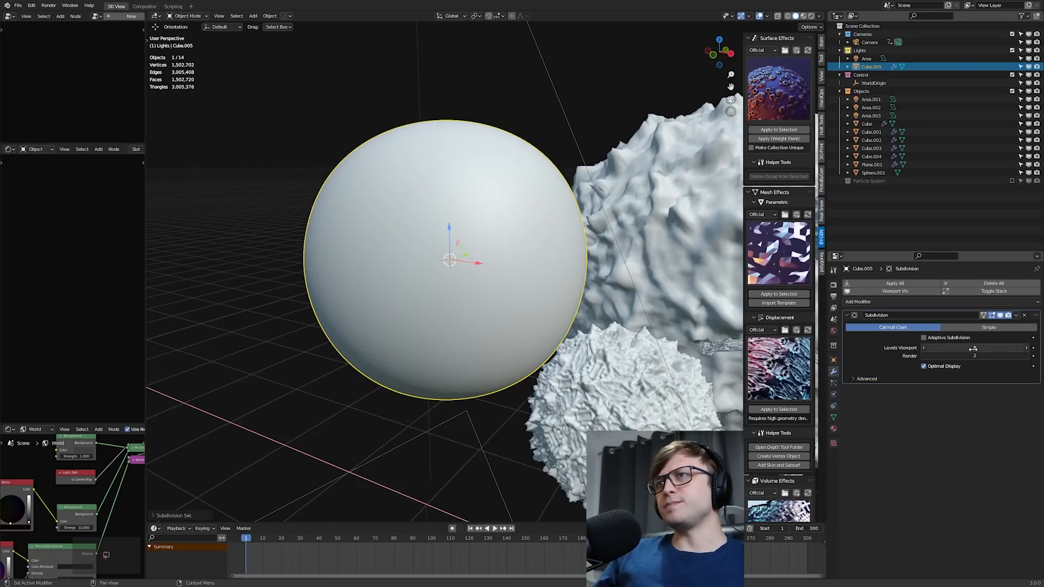
key(ctrl+a)
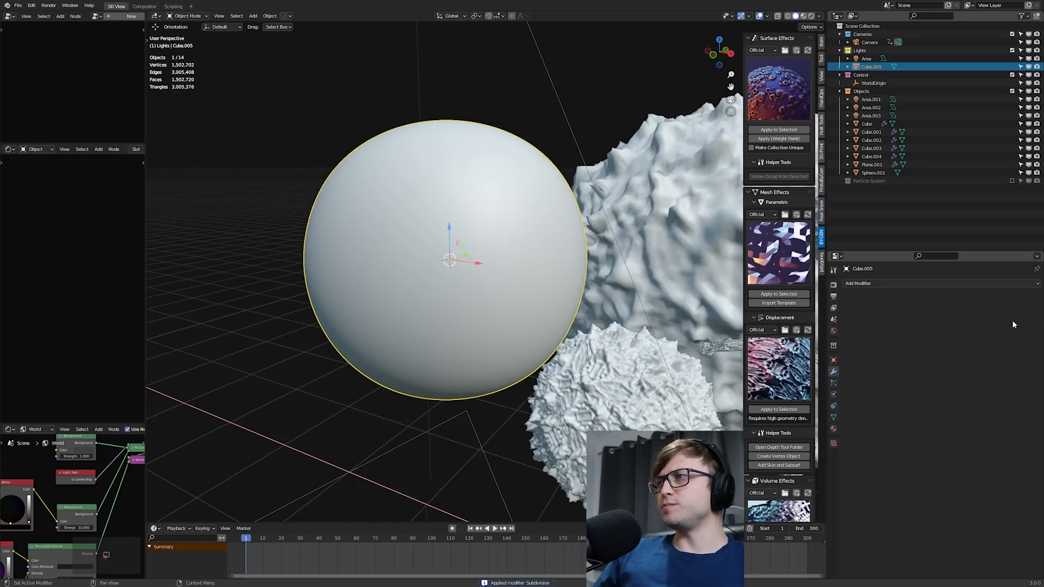
- Apply the Alien displacement effect from BY-GEN to the dense sphere
click(767, 353)
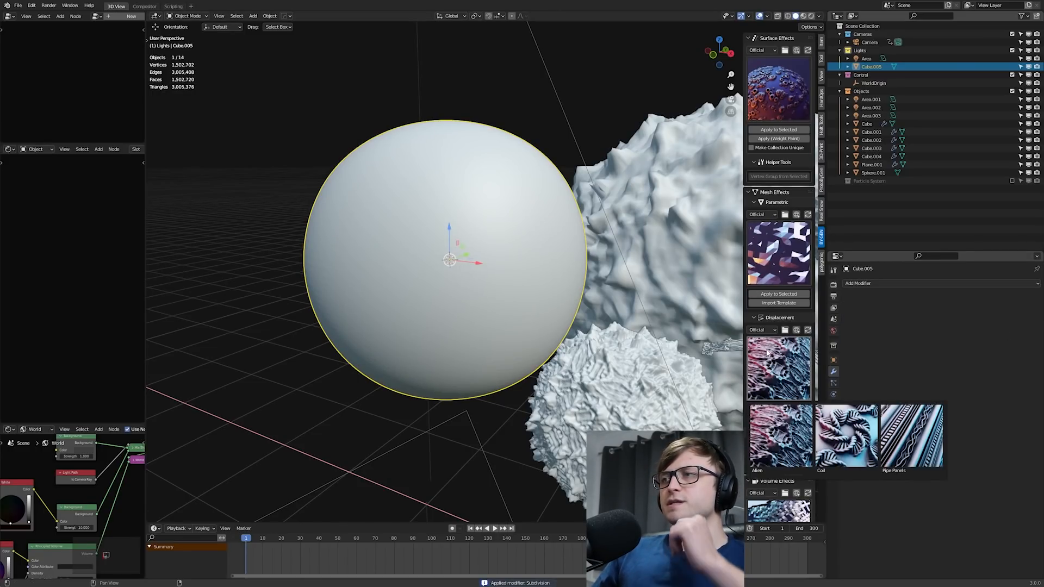
click(771, 445)
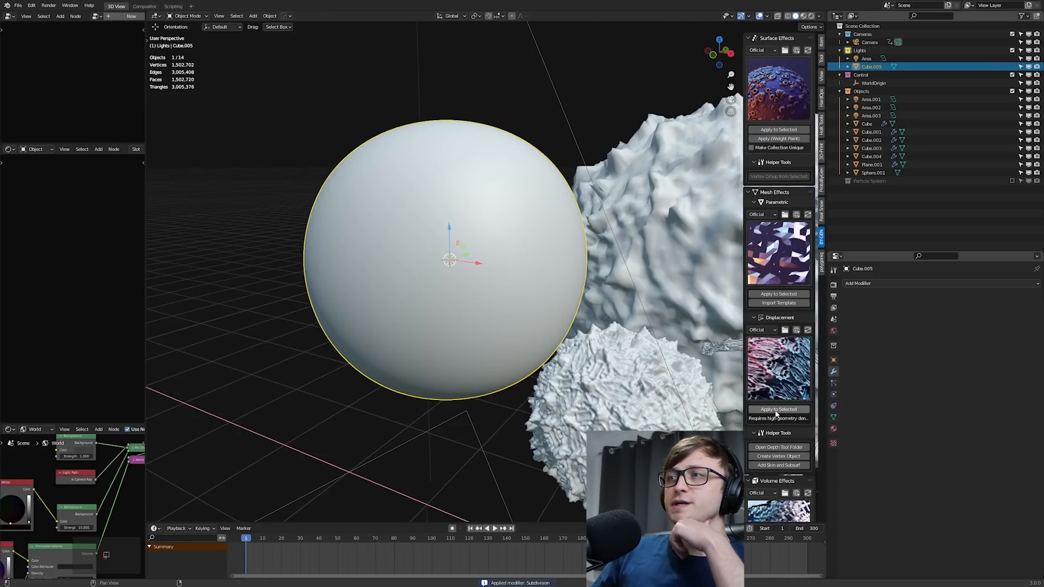
click(777, 409)
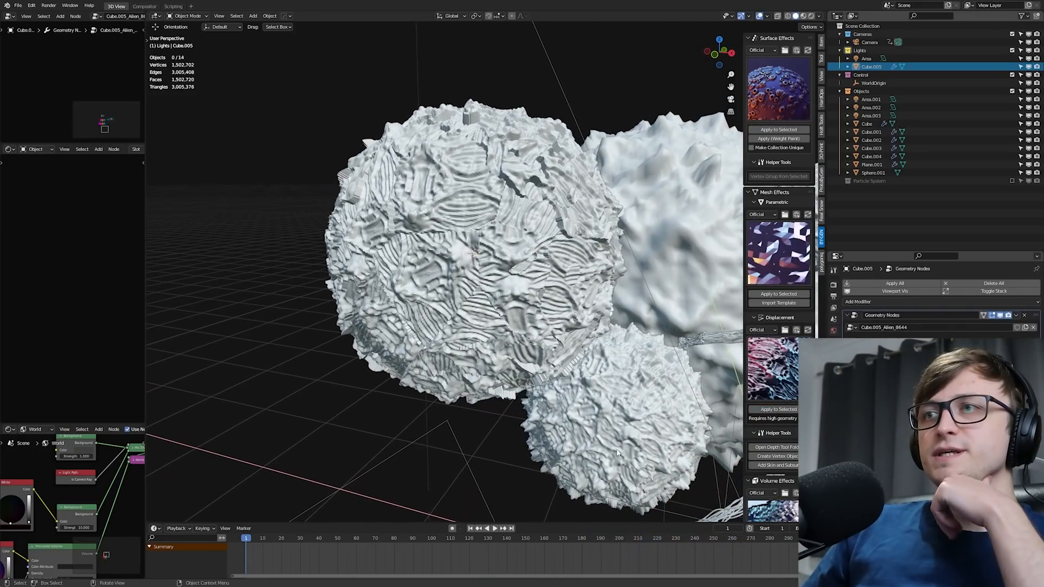
scroll(617, 453, up, 2)
middle_drag(617, 453, 597, 471)
scroll(497, 337, down, 1)
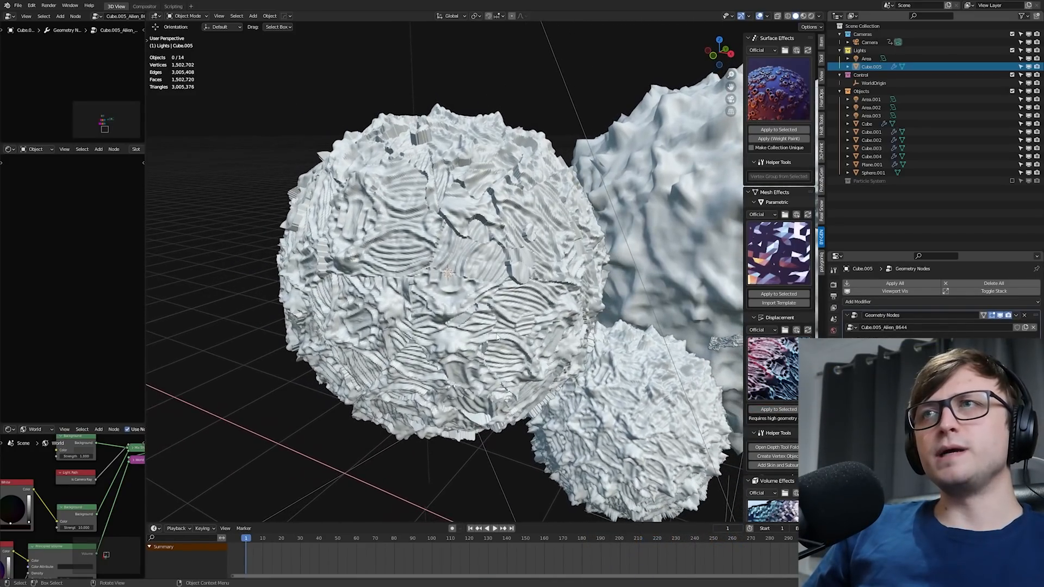
mouse_move(497, 337)
middle_down()
mouse_move(546, 335)
mouse_move(508, 332)
middle_up()
- Select the displaced sphere and enlarge the geometry node editor to show its full Alien node tree
click(547, 335)
drag(145, 234, 346, 217)
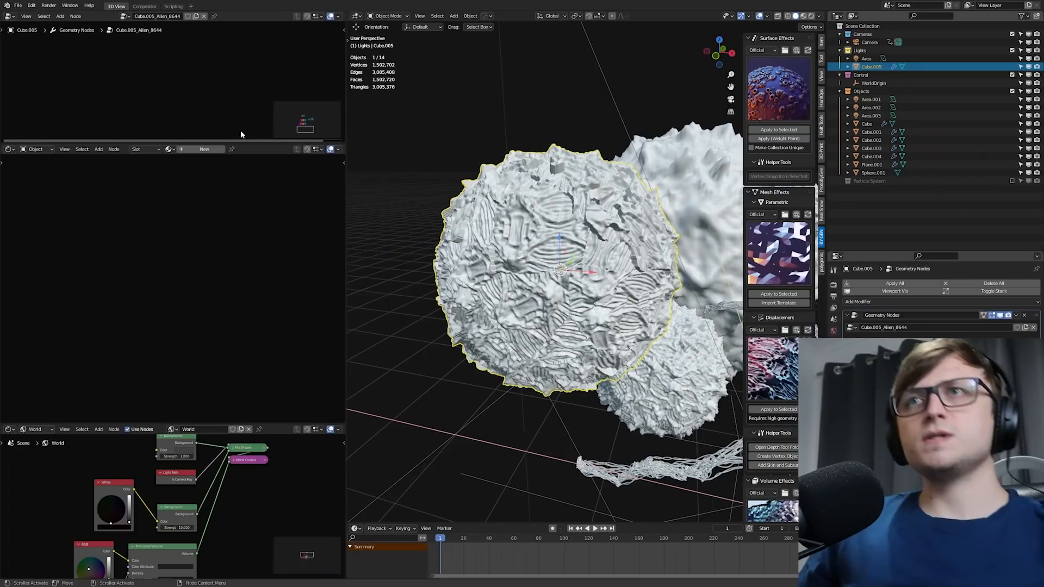
drag(241, 142, 234, 337)
key(Home)
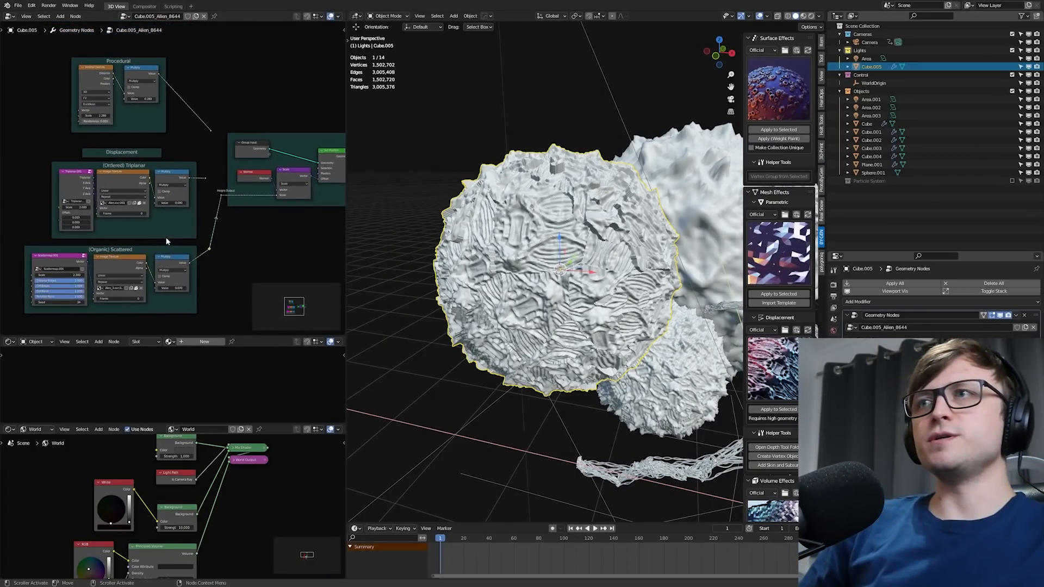
scroll(181, 244, up, 1)
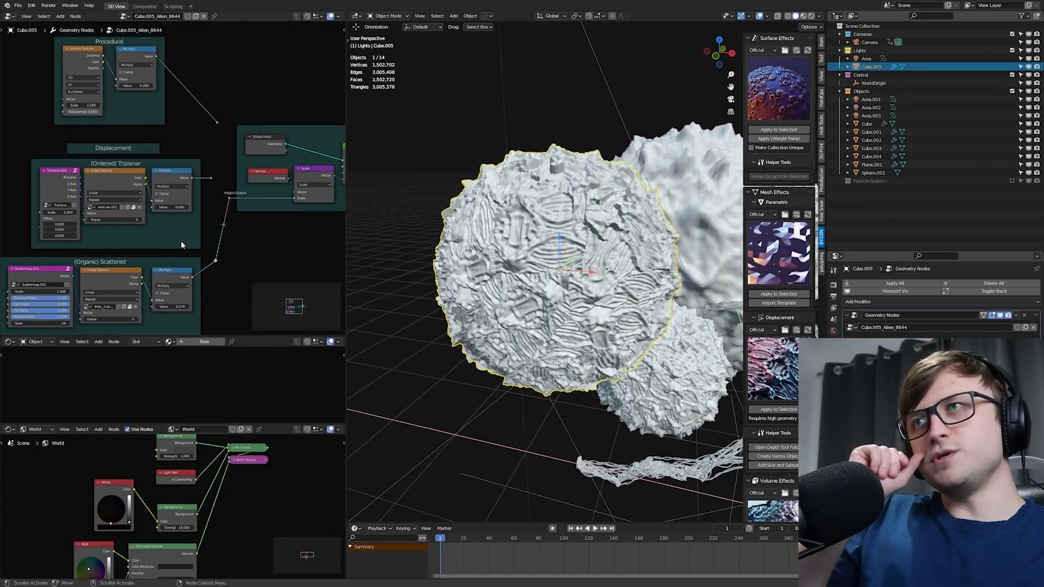
- Disable the Alien geometry nodes in the viewport and add a Displace modifier using a Clouds texture at strength 0.130
click(1001, 316)
click(936, 302)
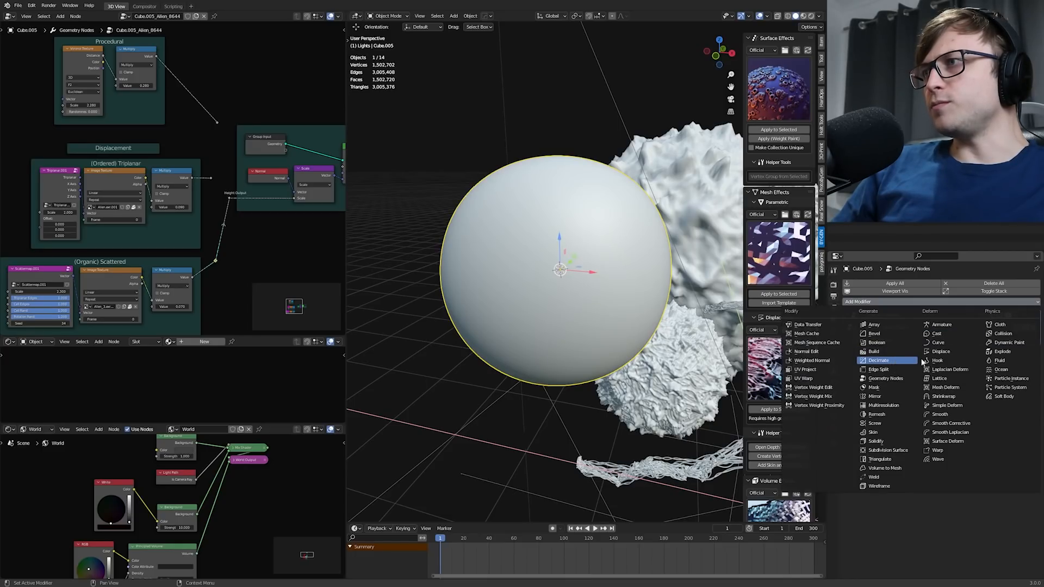
click(940, 353)
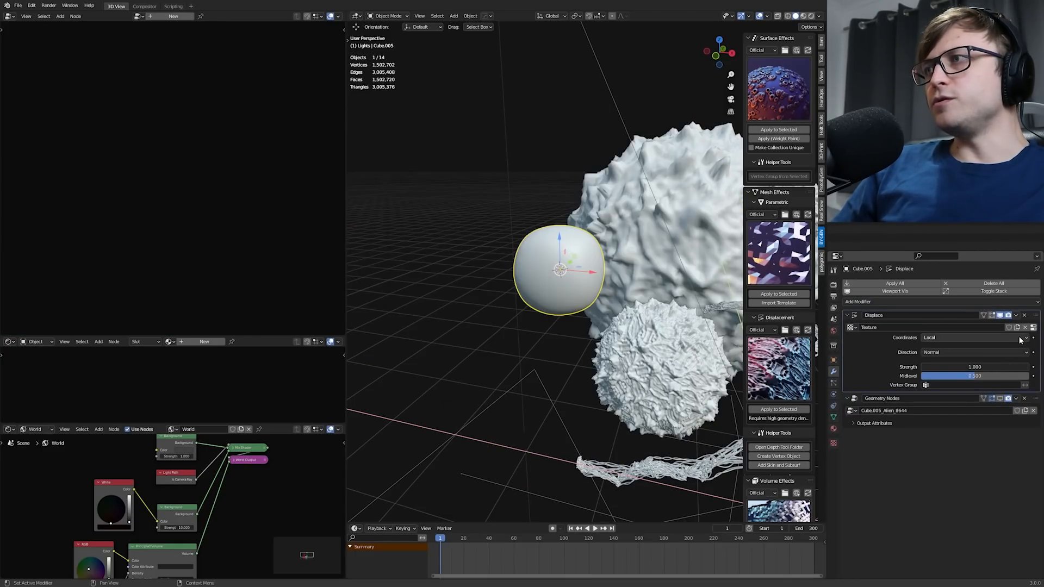
click(1033, 328)
click(908, 307)
click(906, 354)
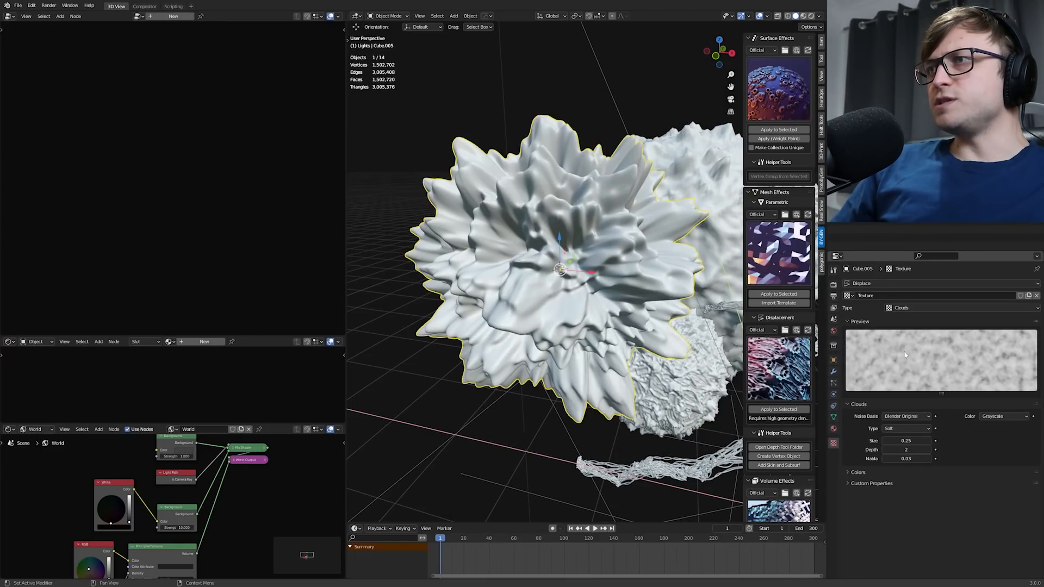
click(833, 372)
mouse_move(974, 367)
mouse_down()
mouse_move(943, 367)
mouse_move(960, 367)
mouse_up()
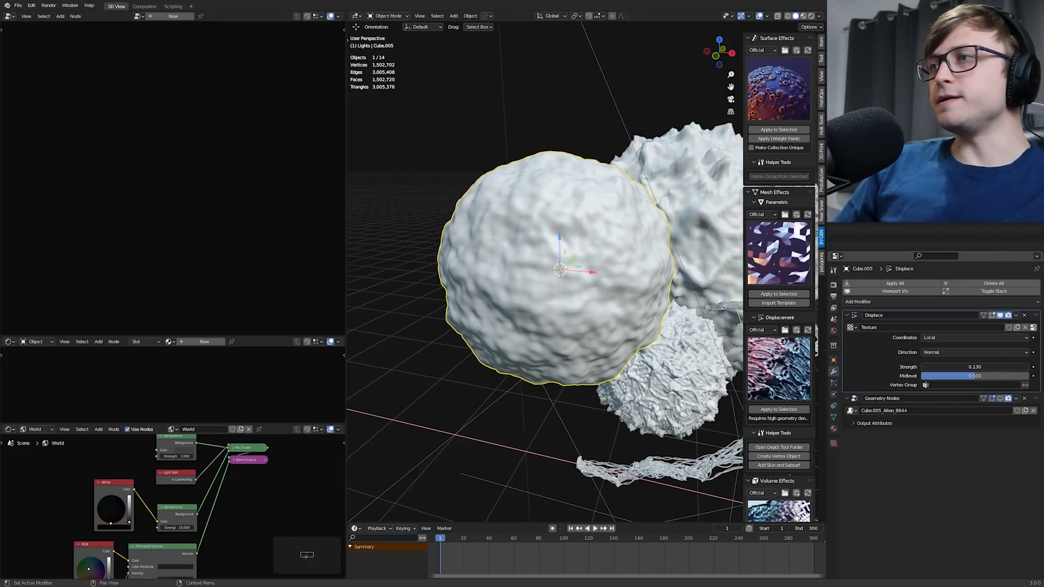
- Add a second Displace modifier before the geometry nodes, using a Voronoi texture at strength 0.050
click(914, 302)
click(942, 352)
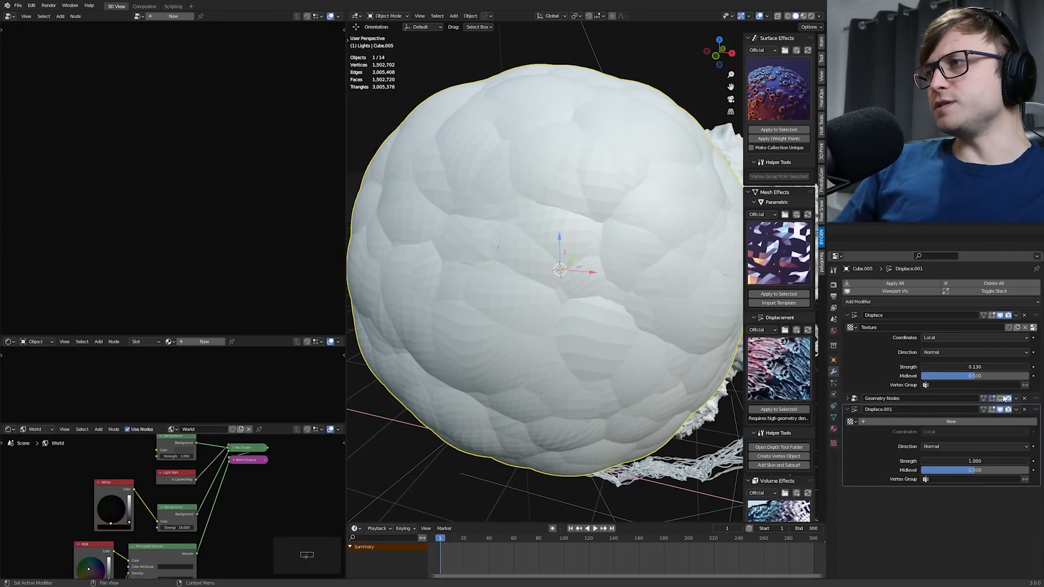
click(971, 411)
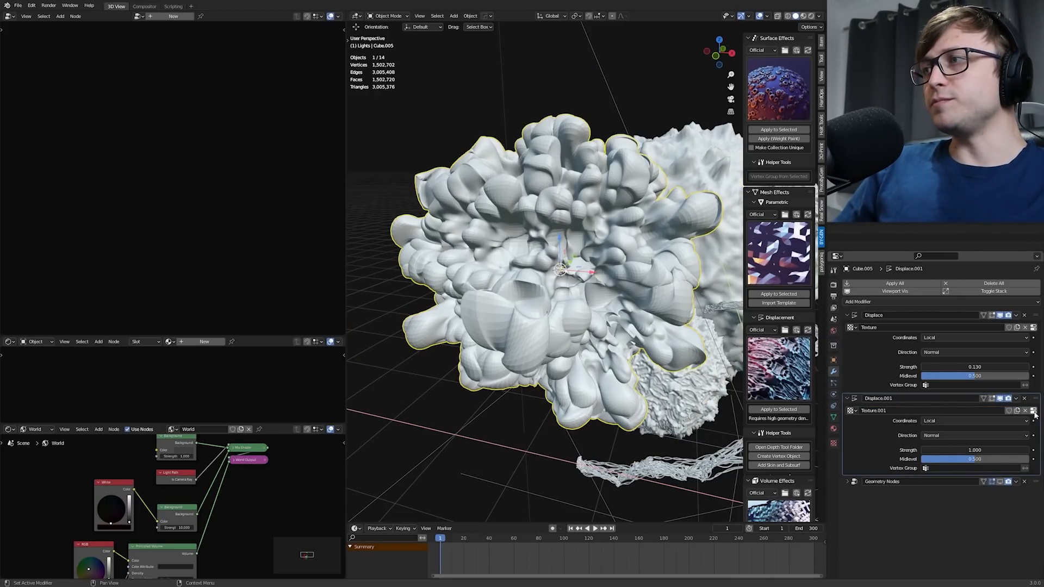
click(1034, 411)
click(931, 309)
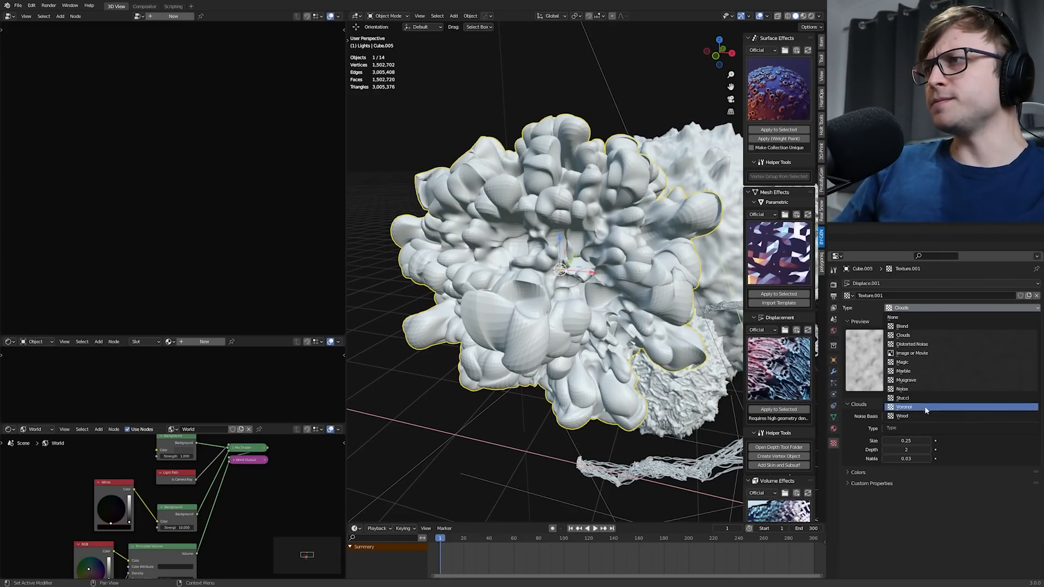
click(968, 407)
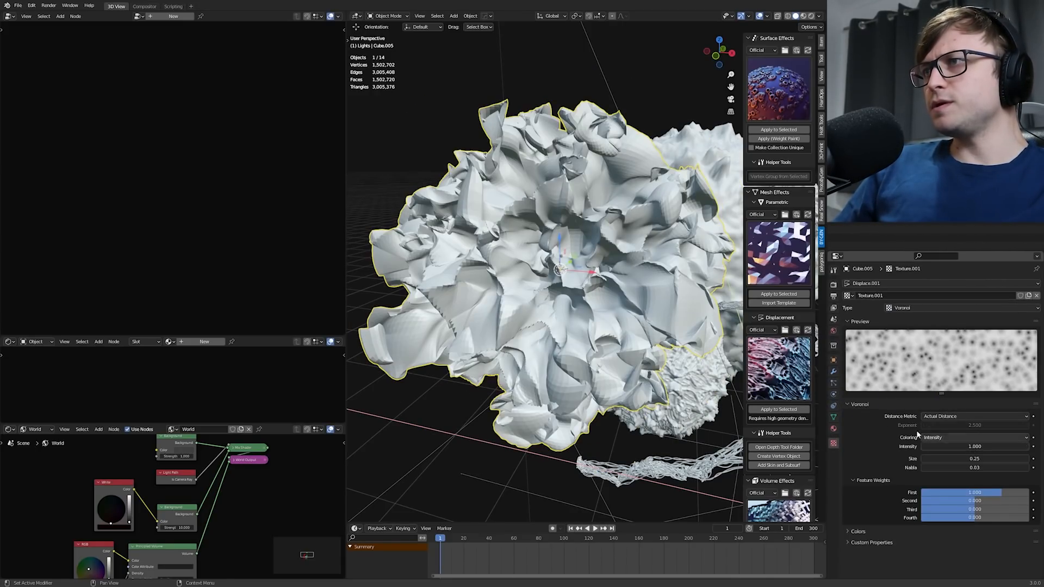
click(834, 372)
drag(983, 451, 940, 451)
- Add a third Displace modifier before the geometry nodes and give it a new Wood texture
click(977, 302)
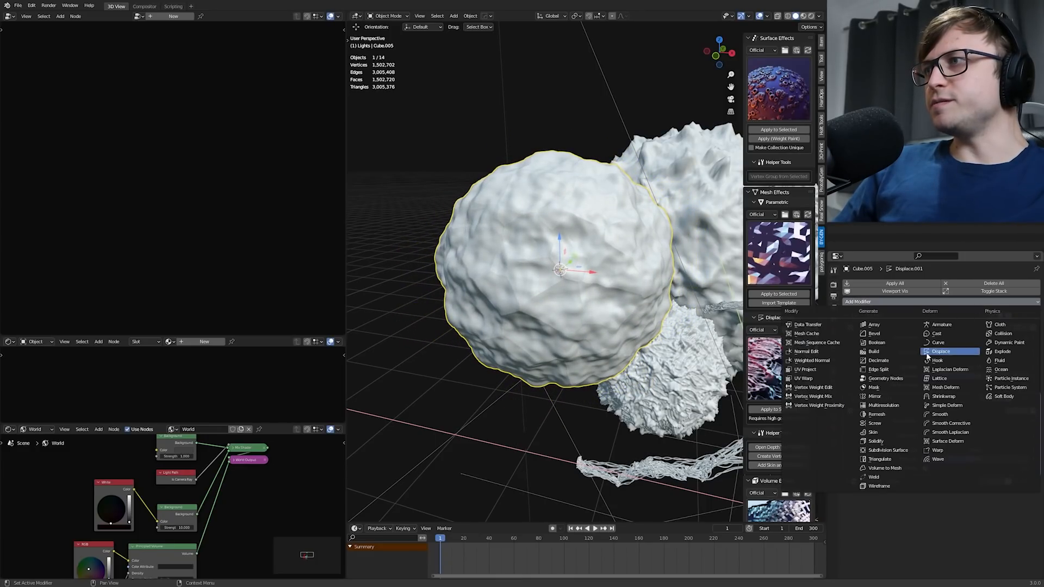
click(942, 352)
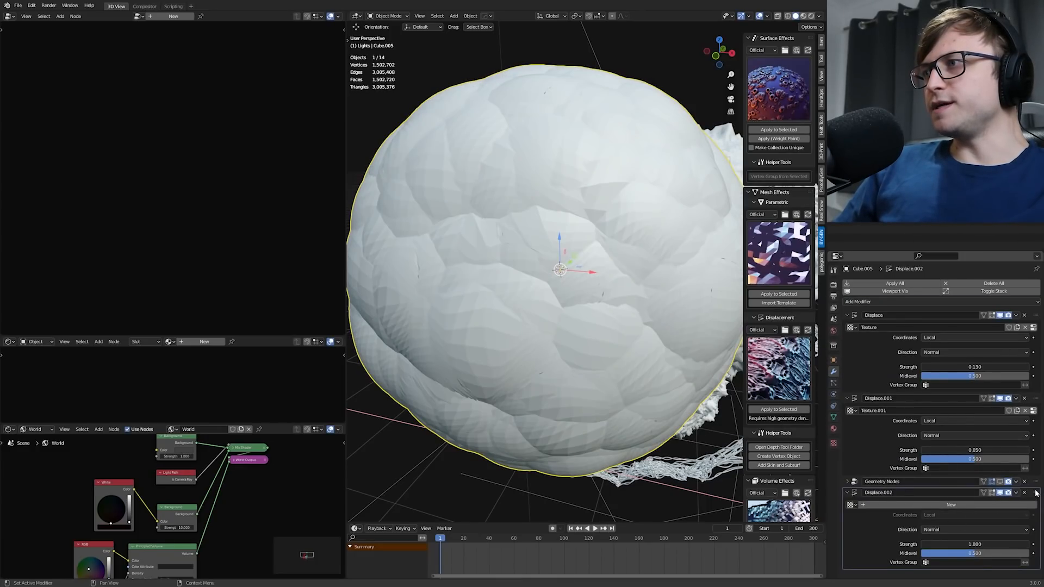
click(952, 503)
click(1033, 503)
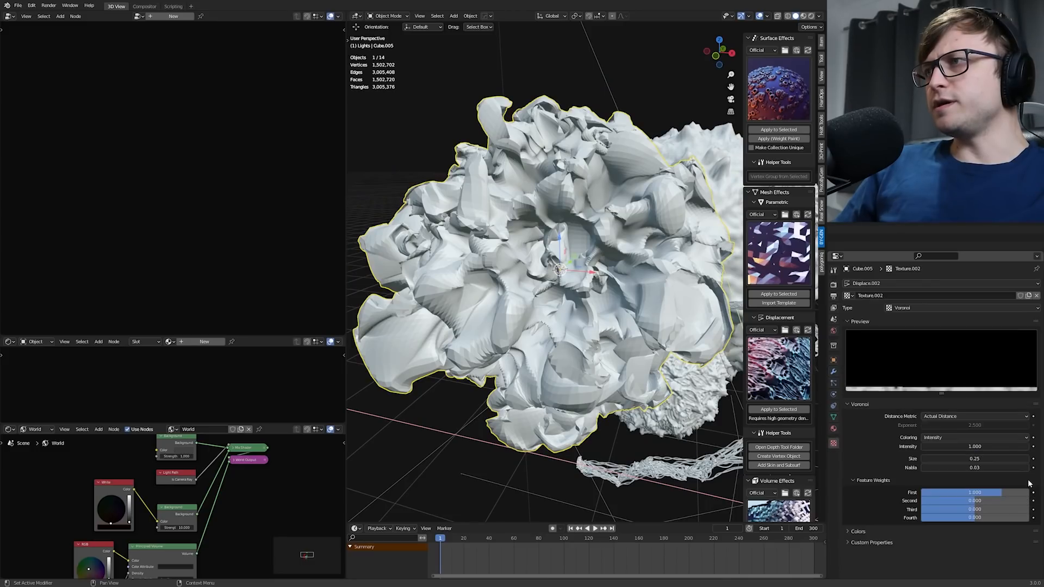
click(924, 309)
click(918, 415)
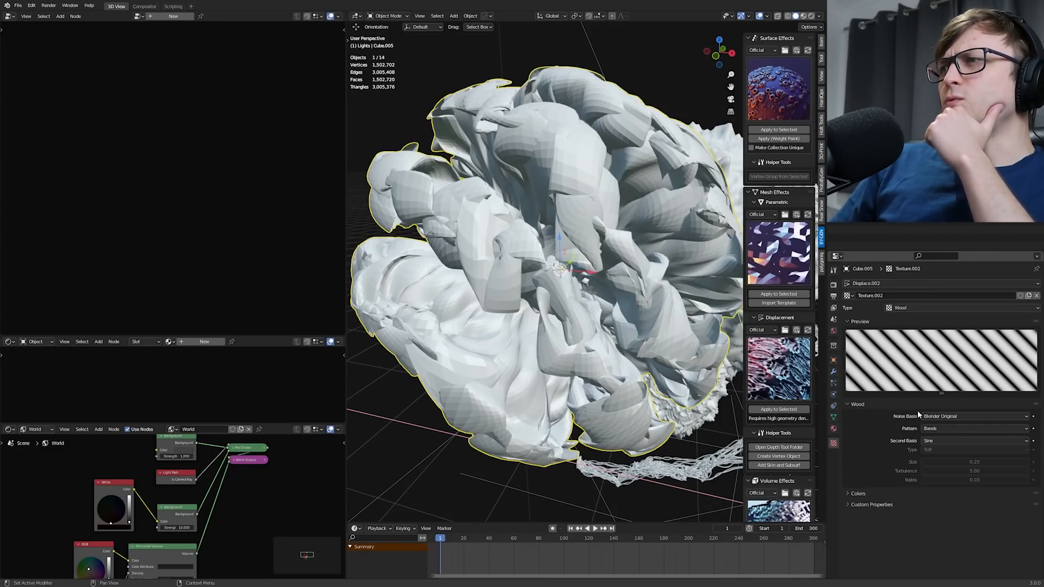
- Set the Wood texture to Tri basis and Band Noise pattern, and lower its Displace strength to about 0.08
click(951, 468)
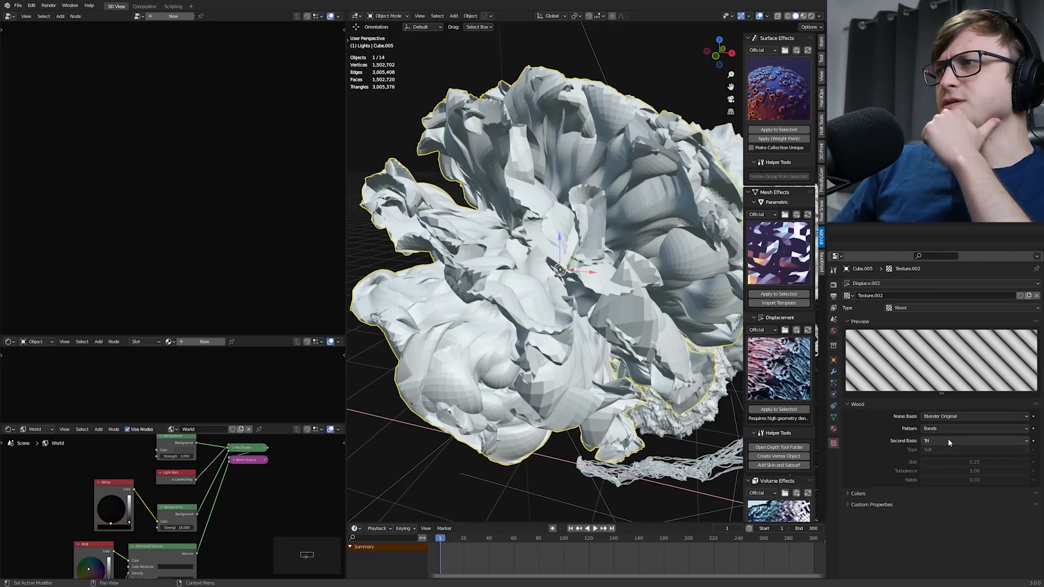
click(955, 429)
click(957, 456)
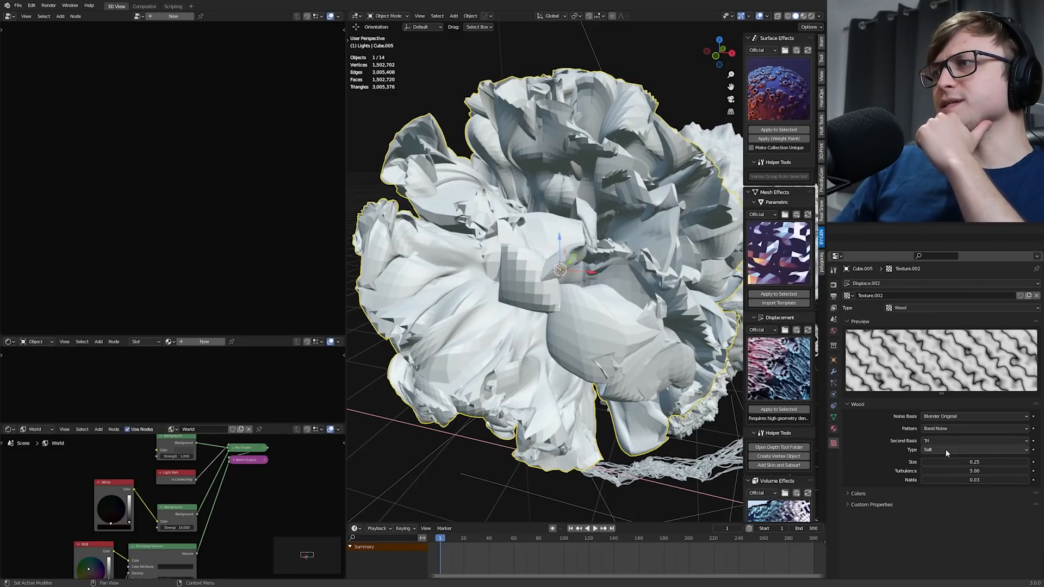
drag(974, 534, 952, 533)
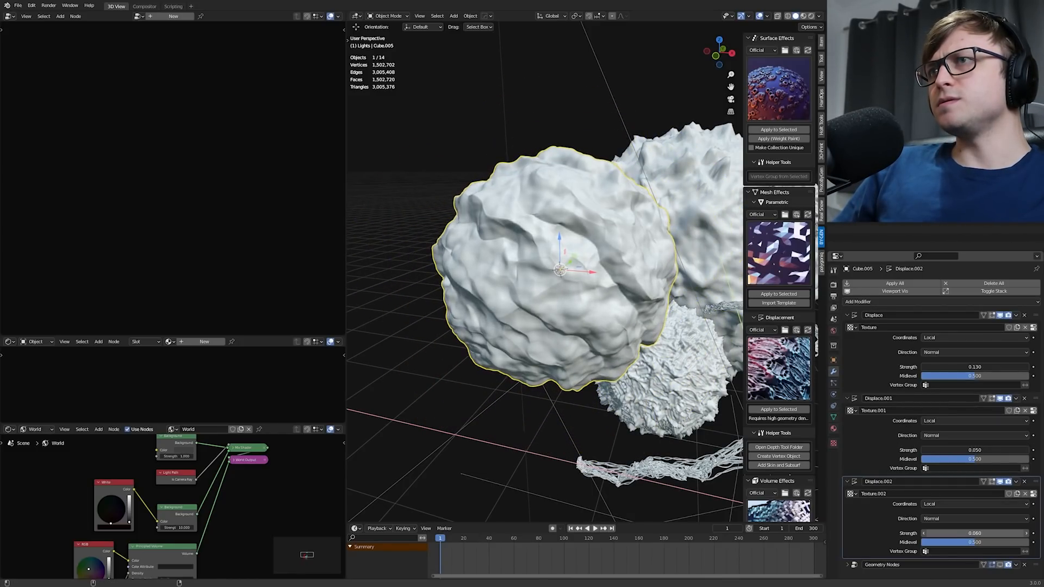
- Assign the existing Micro Frenel 1 material to the displaced sphere
mouse_move(623, 377)
middle_down()
mouse_move(675, 375)
mouse_move(620, 373)
middle_up()
key(alt+a)
click(541, 328)
click(833, 429)
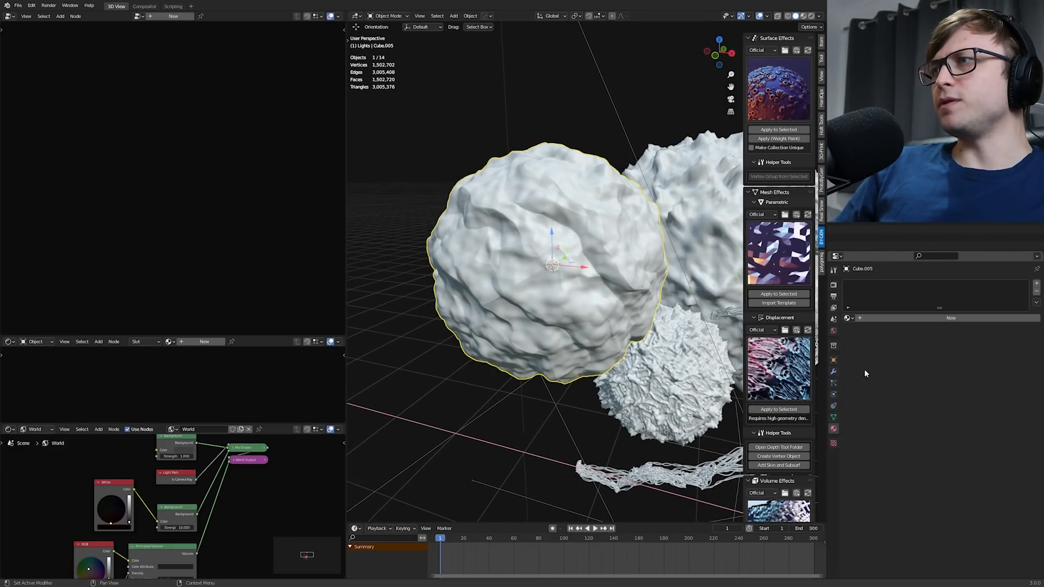
click(891, 346)
- Inspect the material on the microbes through the camera in rendered shading, with the sidebar hidden
middle_drag(661, 356, 570, 347)
scroll(590, 349, down, 3)
click(570, 347)
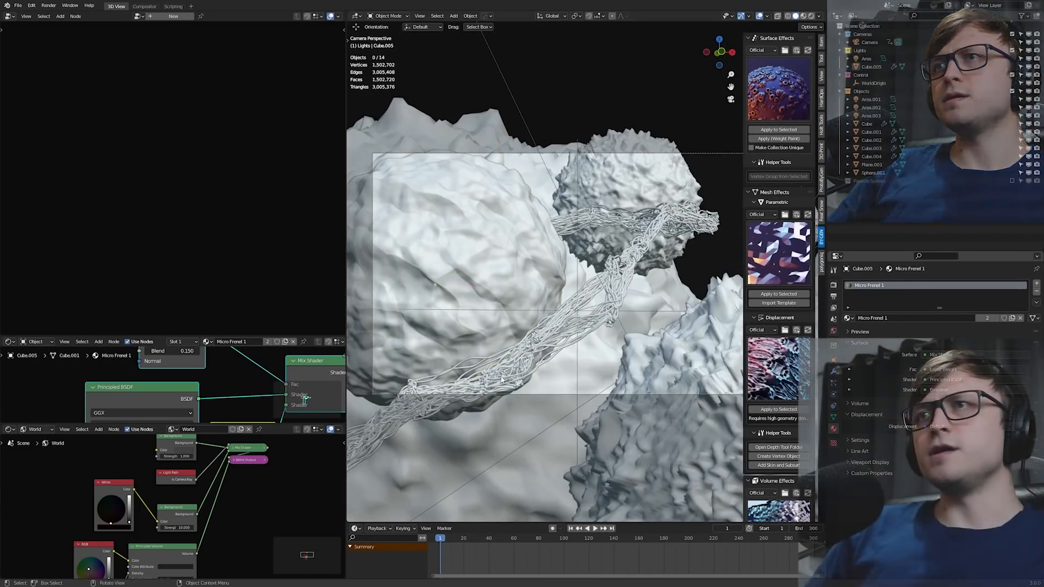
key(z)
click(637, 288)
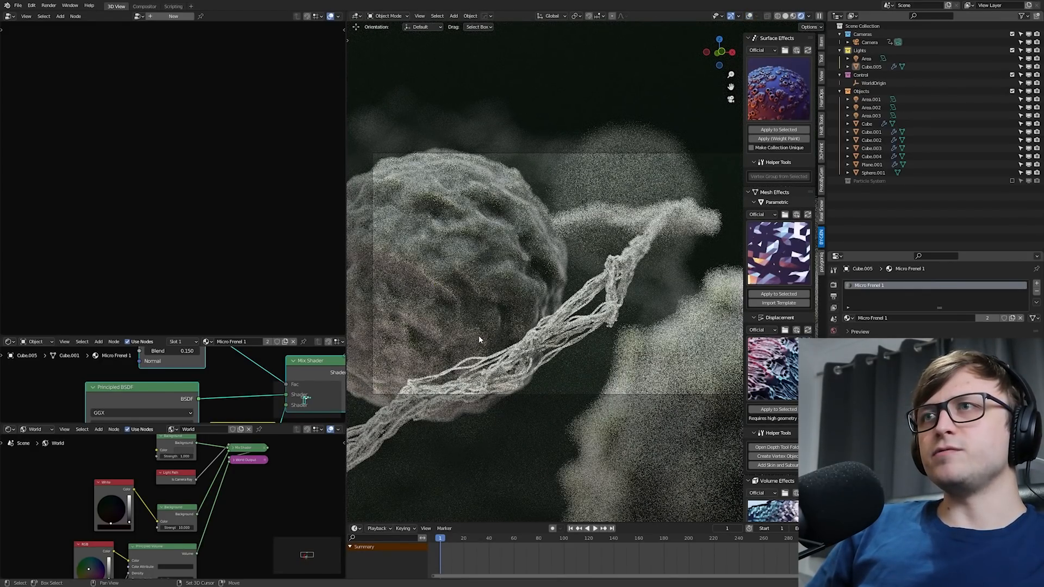
scroll(478, 337, up, 4)
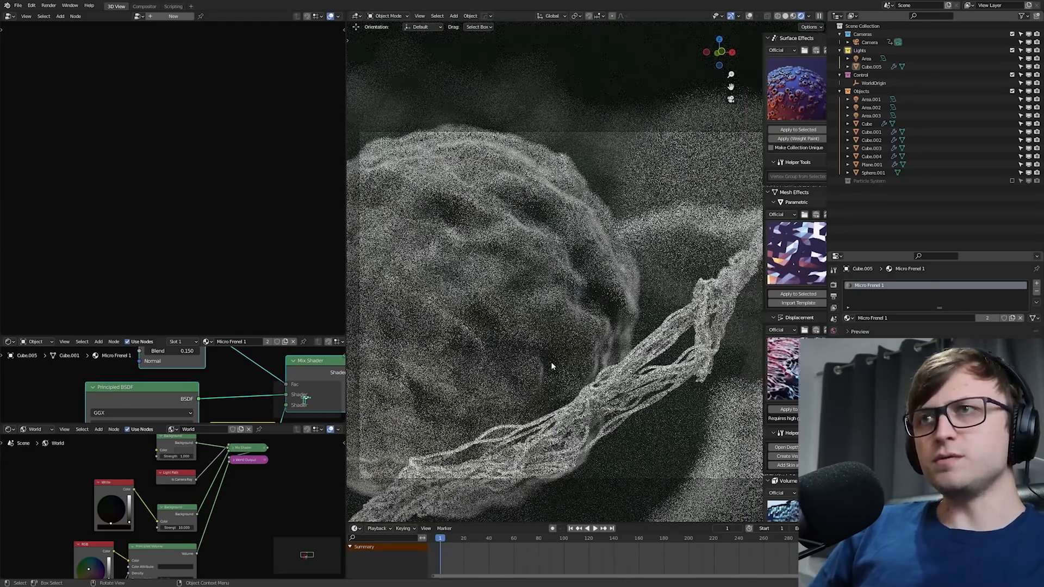
key(n)
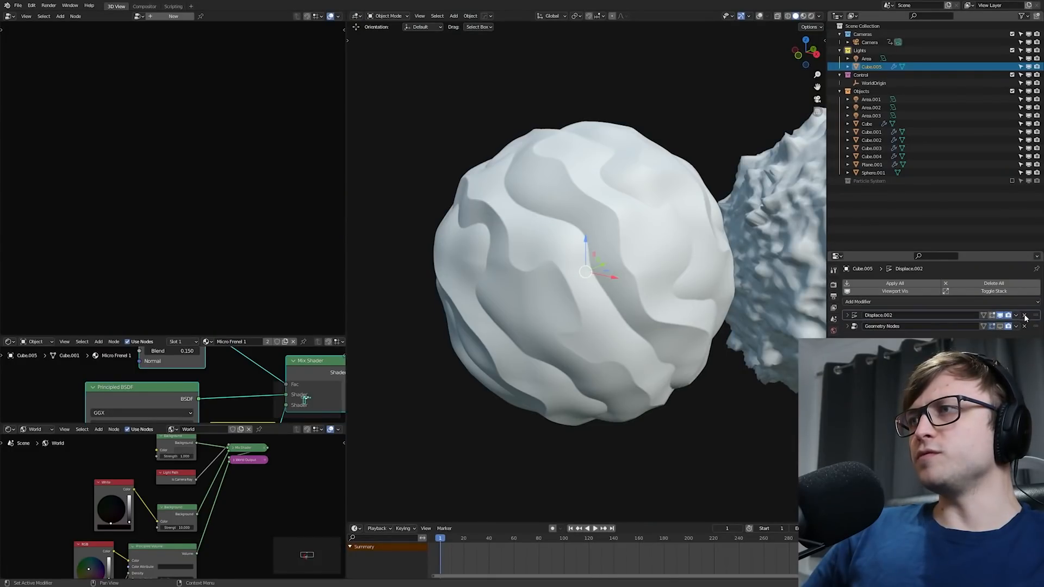
- Remove the remaining Displace modifier from the sphere and bring back the BY-GEN tools
click(1024, 315)
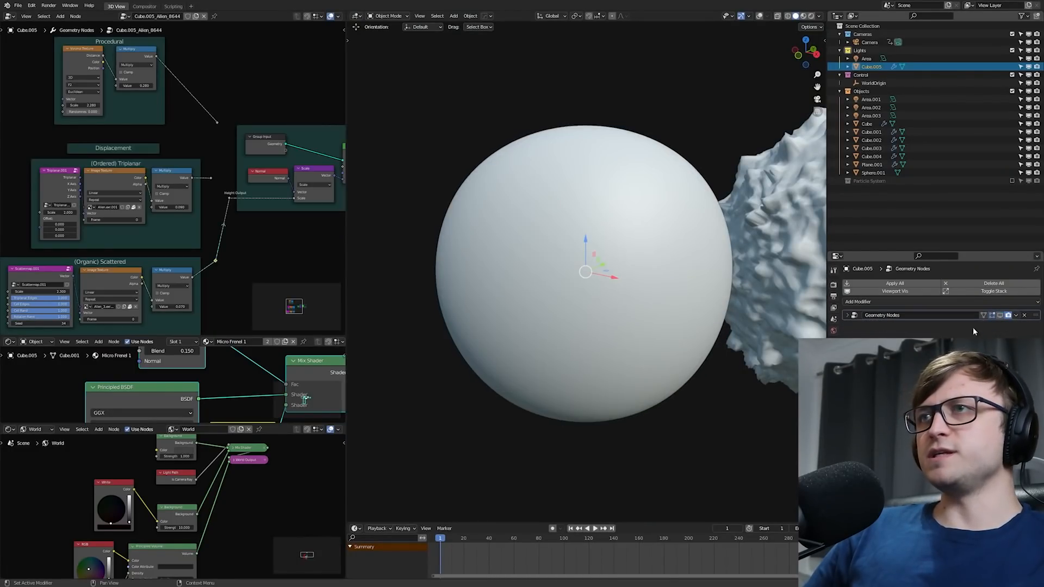
key(n)
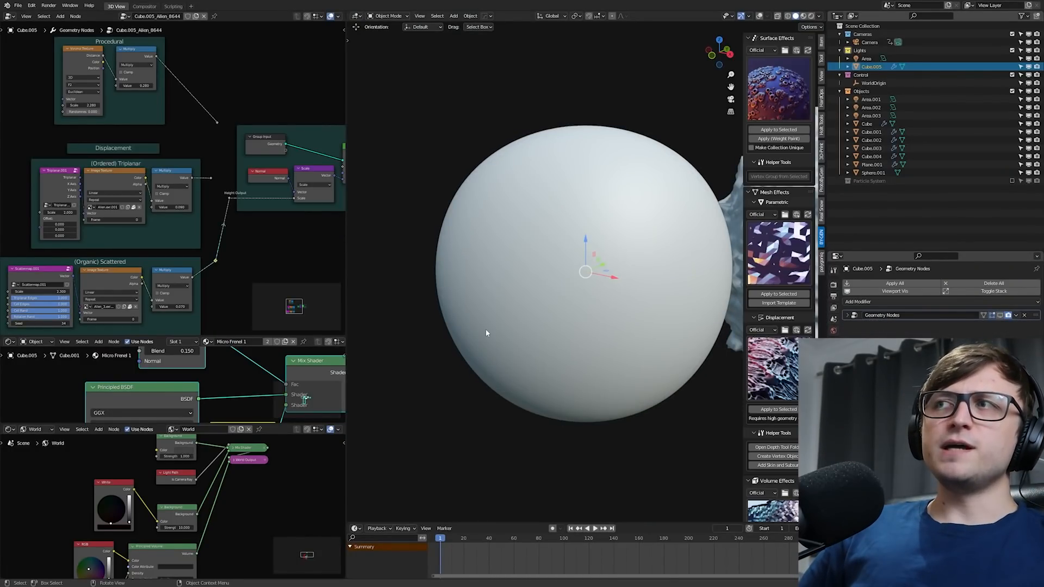
scroll(772, 350, down, 2)
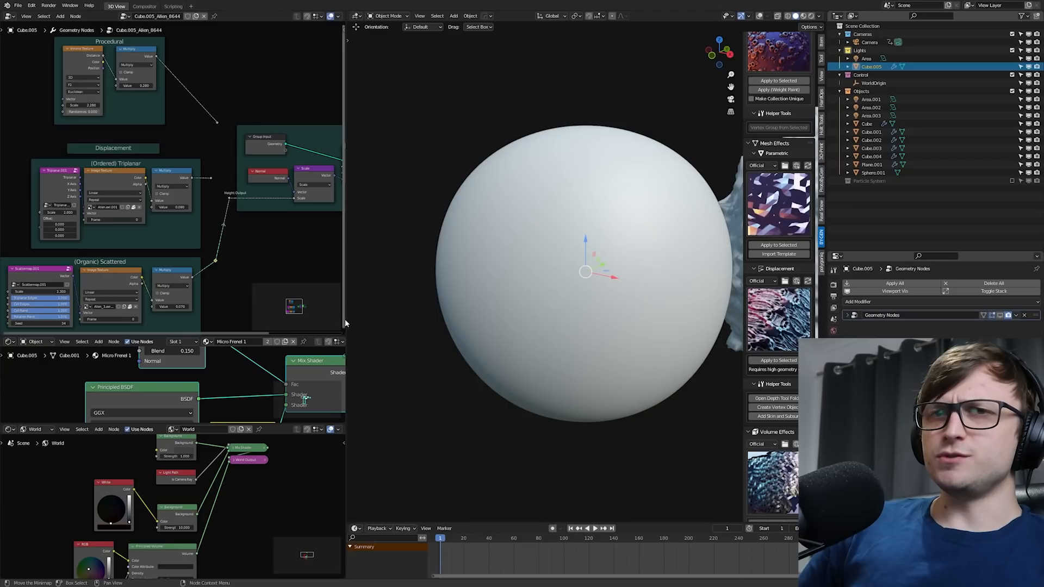
- Enlarge the geometry node editor around the displacement nodes and re-enable the Geometry Nodes modifier in the viewport
drag(346, 320, 483, 320)
drag(356, 336, 356, 404)
scroll(181, 296, up, 2)
drag(191, 292, 198, 292)
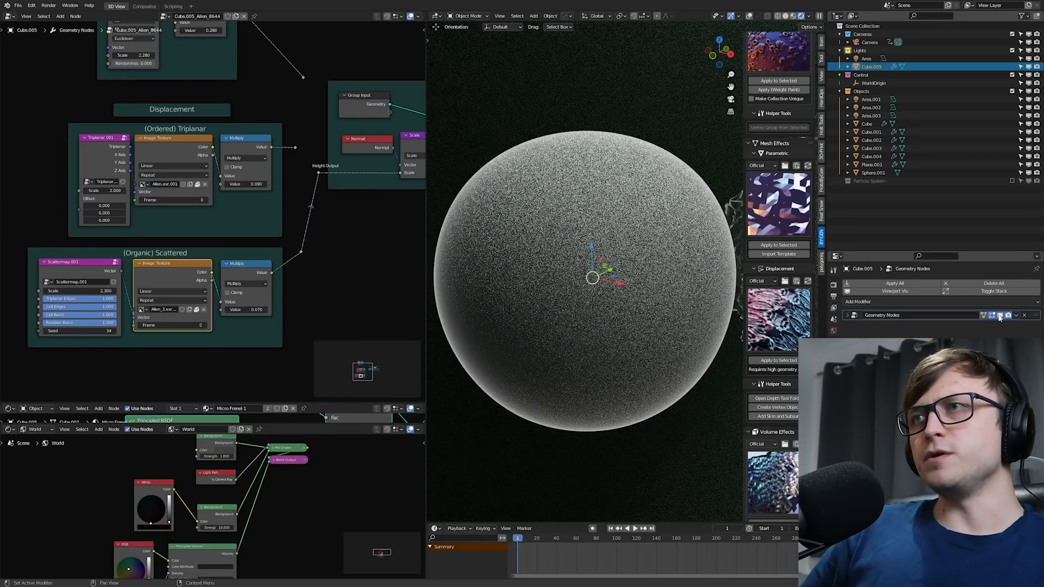
click(999, 317)
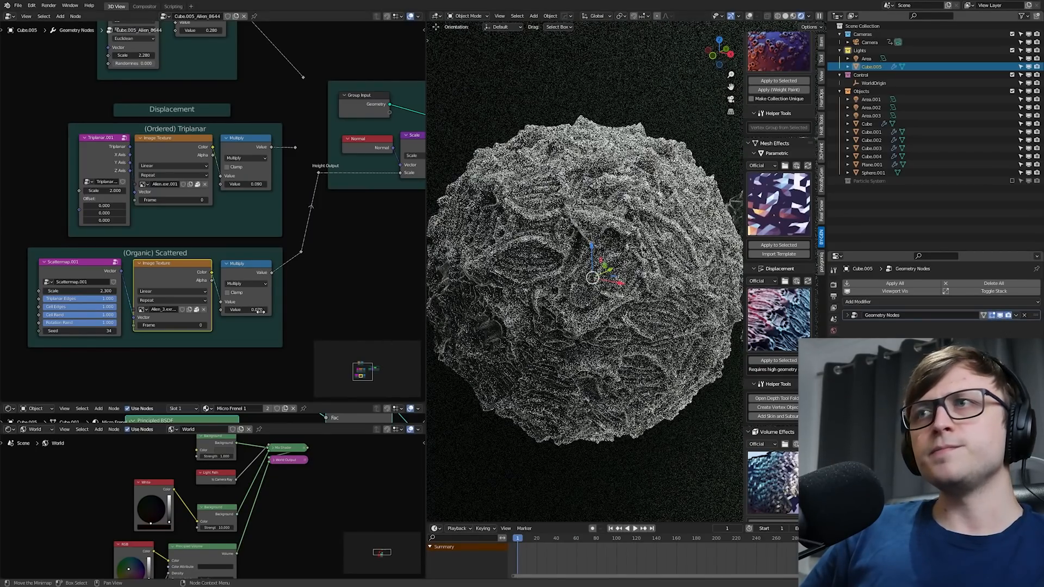
- Open the Scattermap.001 node group in the Organic Scattered frame and examine its internal nodes
middle_drag(142, 289, 183, 266)
scroll(163, 286, up, 1)
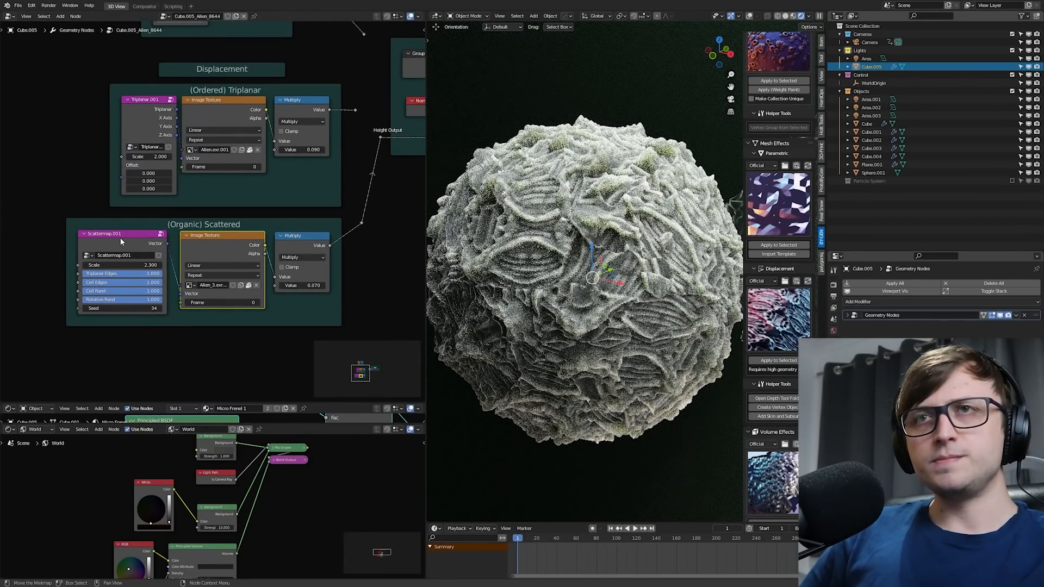
click(119, 237)
key(Tab)
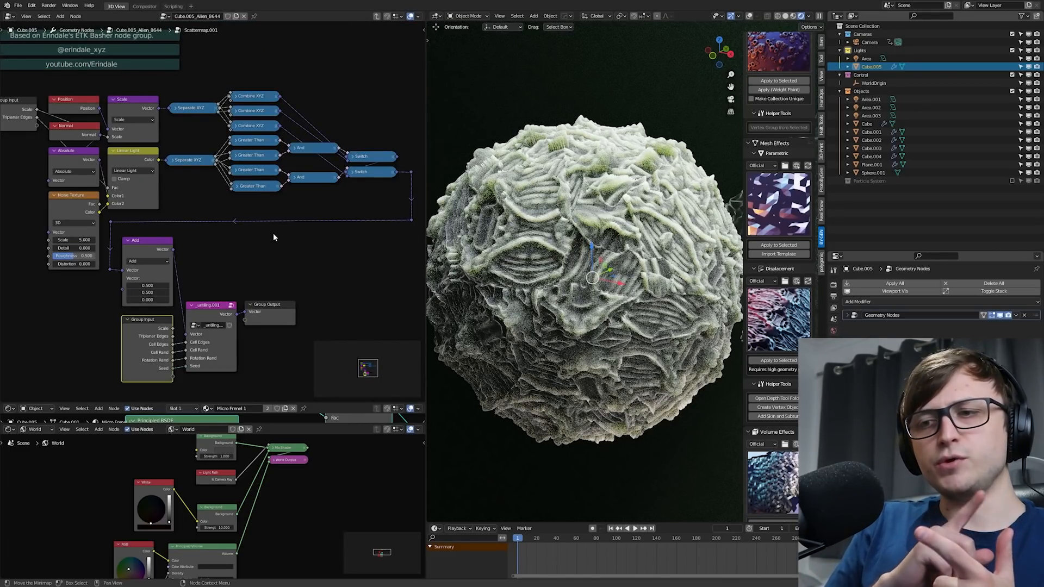
middle_drag(264, 230, 319, 282)
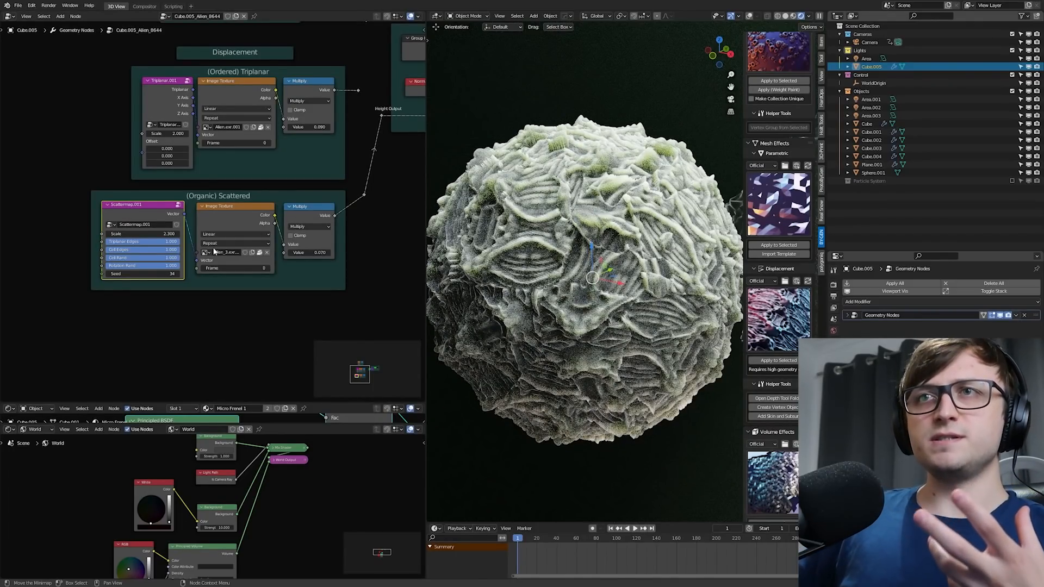
- Try varying the Scattered frame's Multiply value and lowering the Scattermap's Cell Rand to 0.044, with the sphere in solid shading
scroll(204, 244, up, 2)
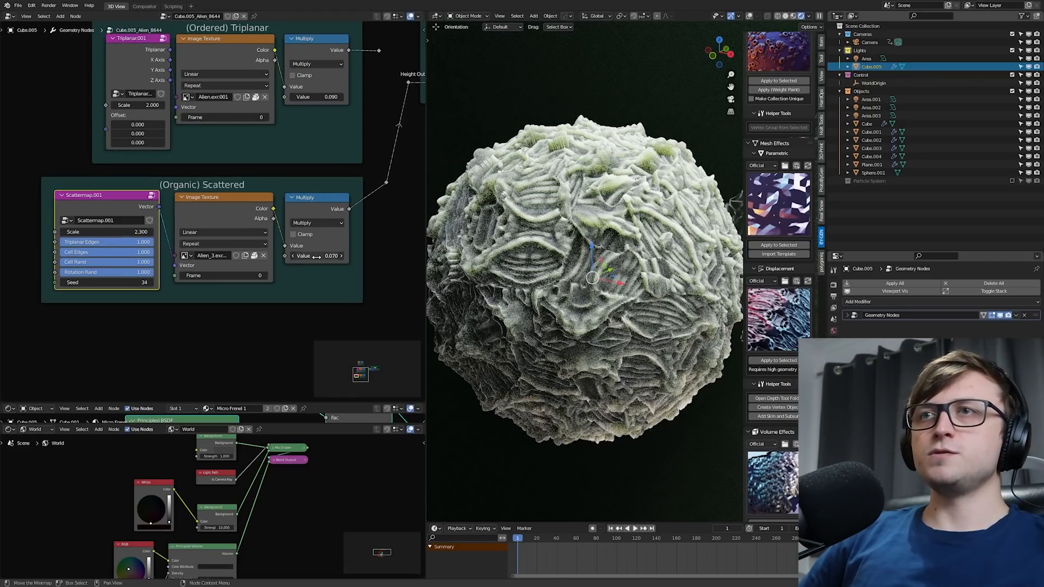
drag(317, 256, 349, 256)
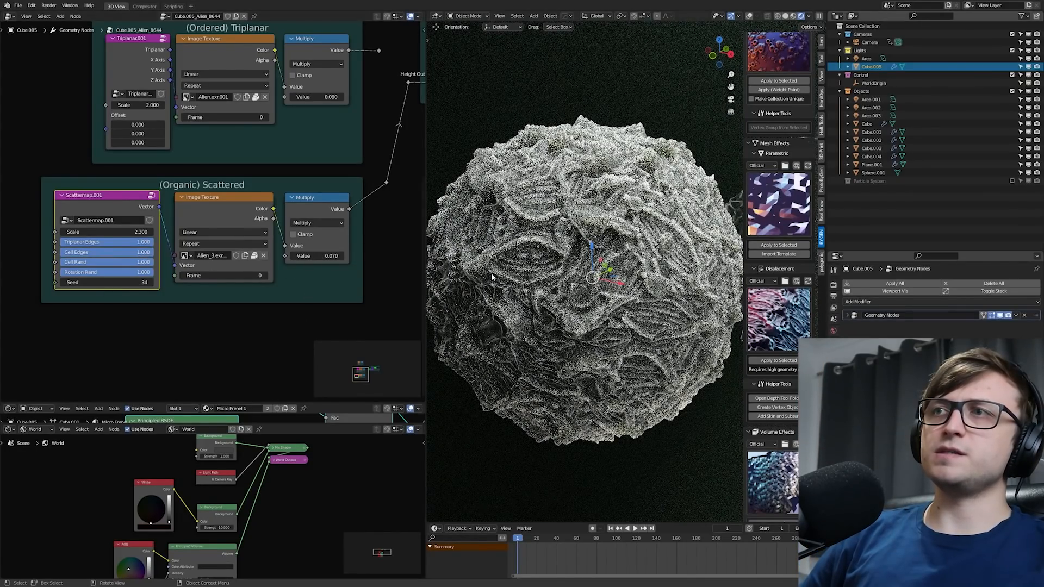
key(z)
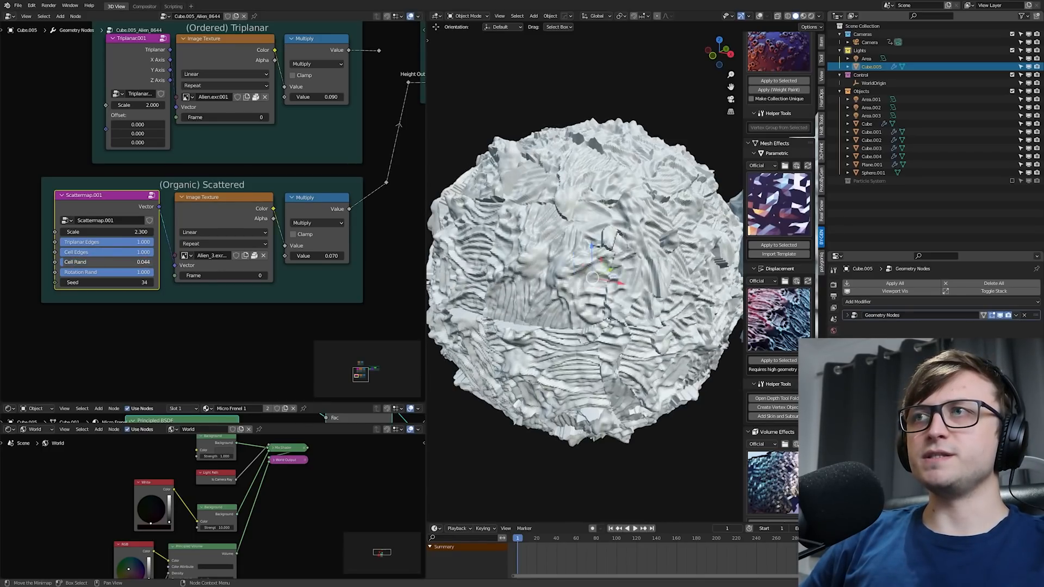
right_click(571, 257)
click(571, 257)
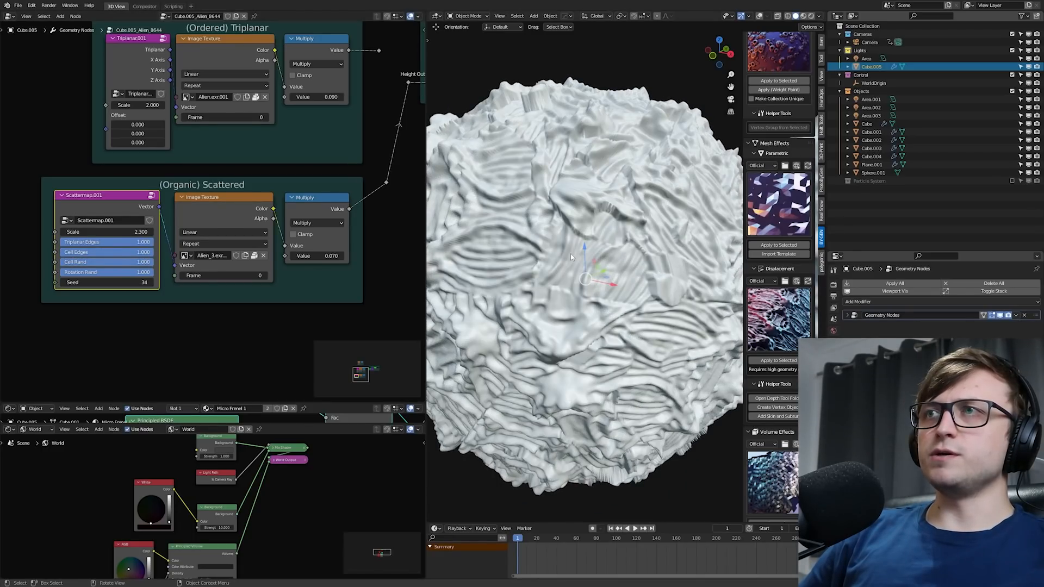
- Return the viewport to rendered shading with the whole displaced sphere in view and deselect everything
scroll(568, 272, down, 2)
key(z)
click(621, 253)
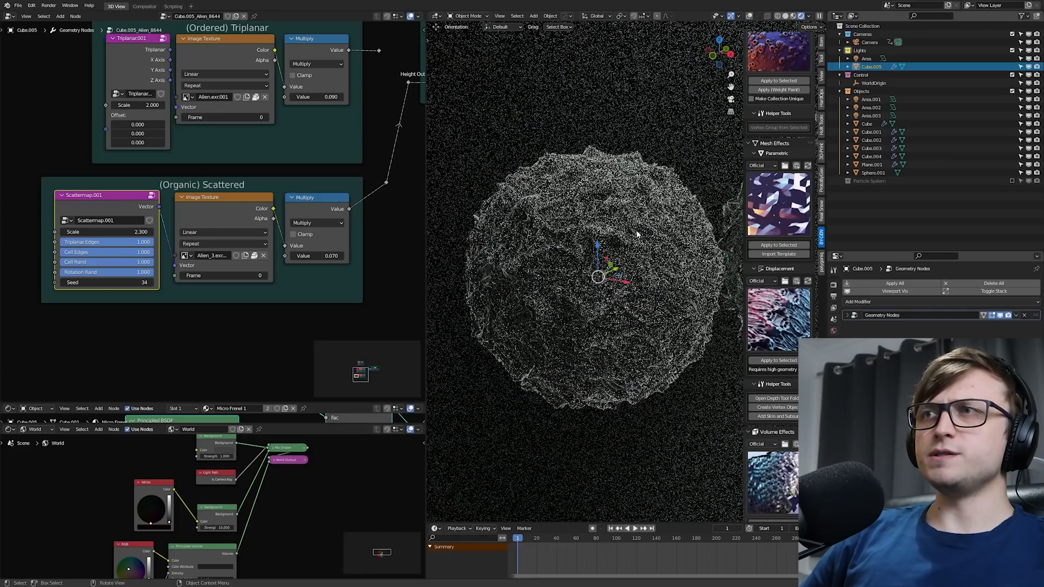
key(alt+a)
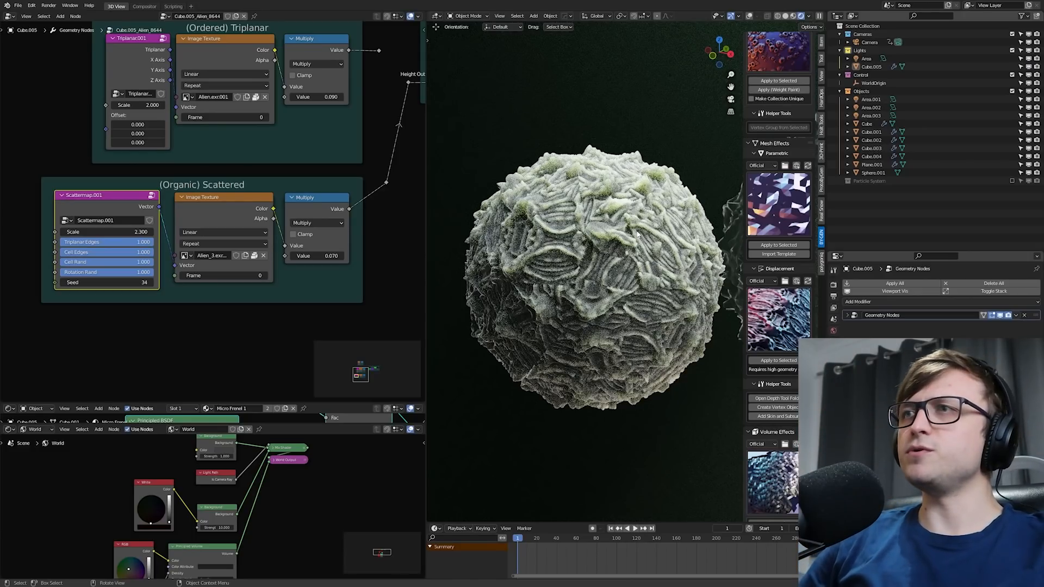
- Switch the Height Output from the Organic Scattered displacement to the Ordered Triplanar displacement
middle_drag(309, 135, 279, 200)
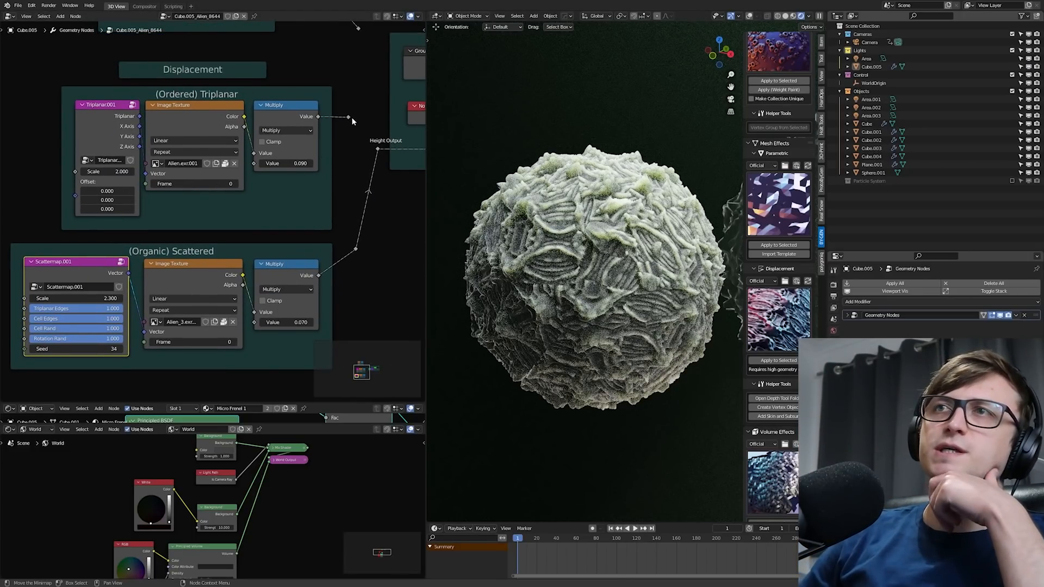
drag(382, 149, 404, 194)
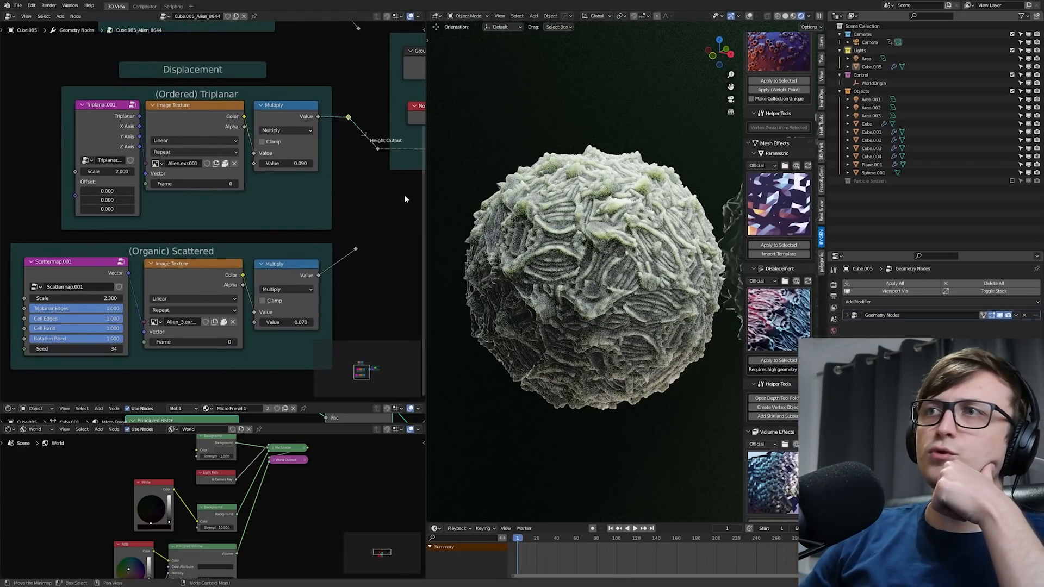
middle_drag(502, 290, 556, 289)
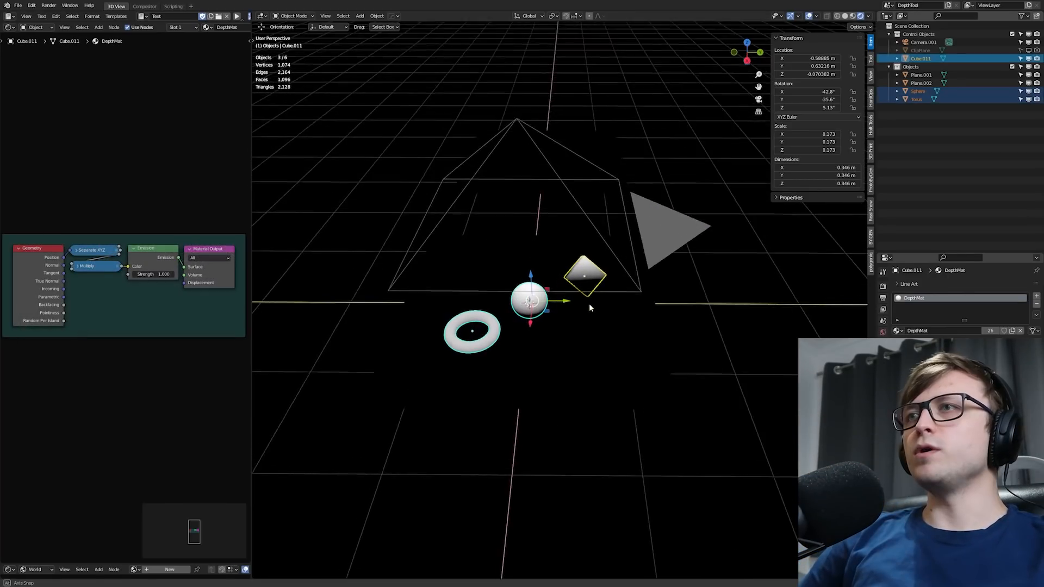
- Move the cube, sphere and torus aside along the Y axis, and put Plane.001 into Sculpt Mode in camera view
scroll(578, 304, down, 1)
drag(567, 303, 790, 303)
click(565, 330)
middle_drag(533, 329, 563, 333)
key(KP_0)
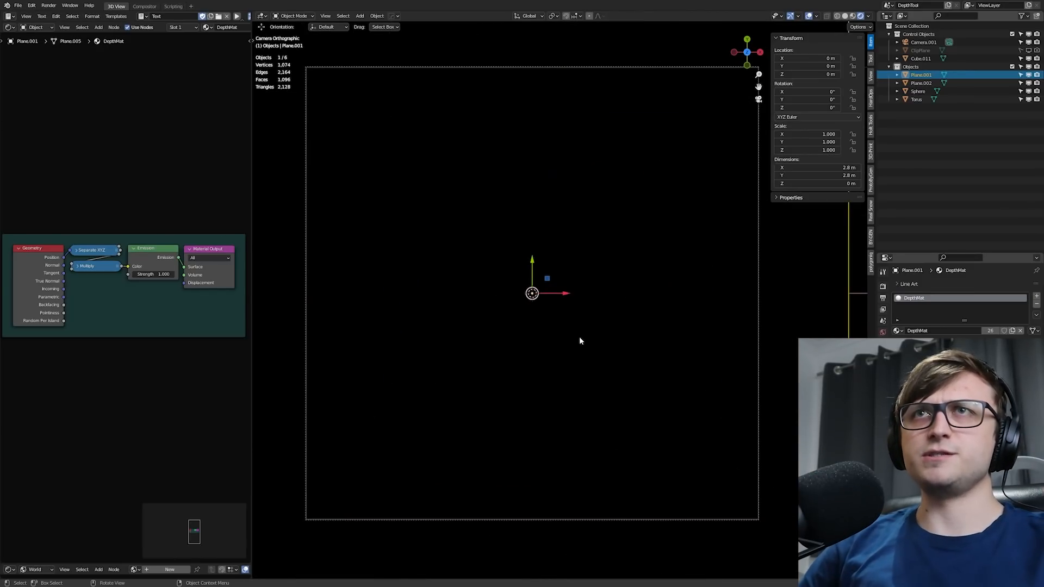
click(293, 15)
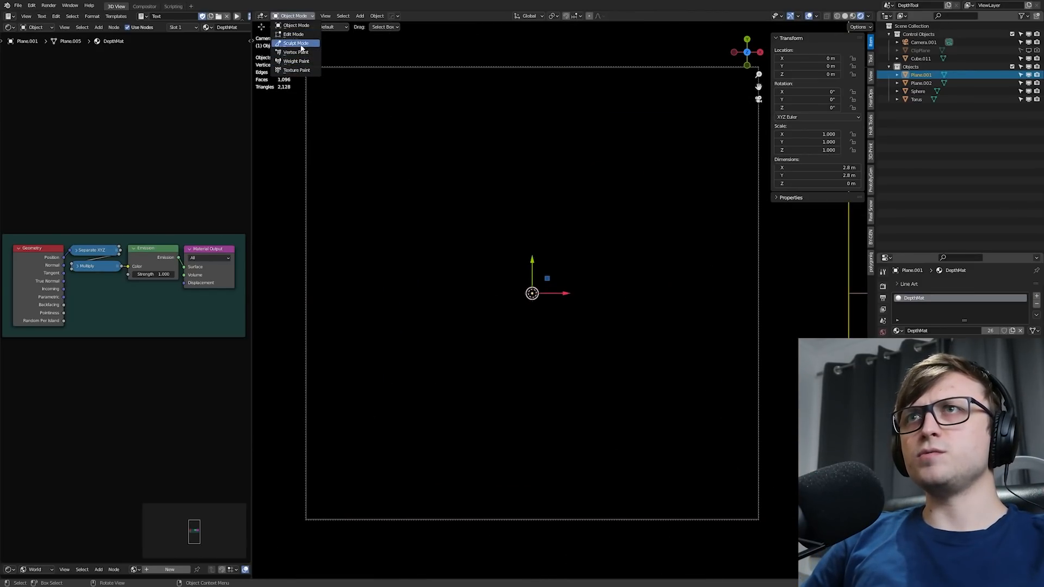
click(296, 43)
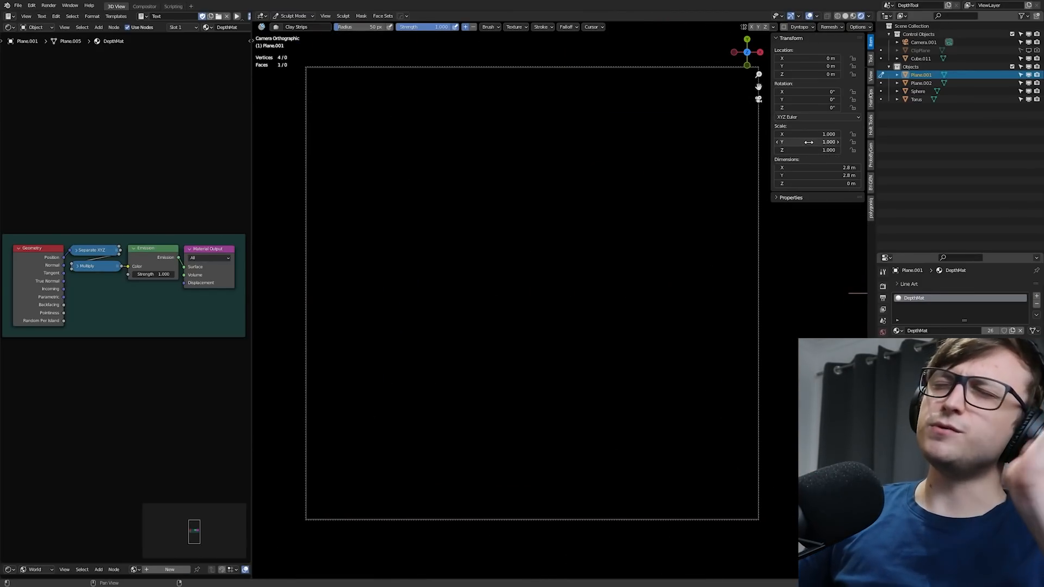
- Open BY-GEN's Depth Tool folder to view the depth_tool blend file, and close the folder window
click(871, 184)
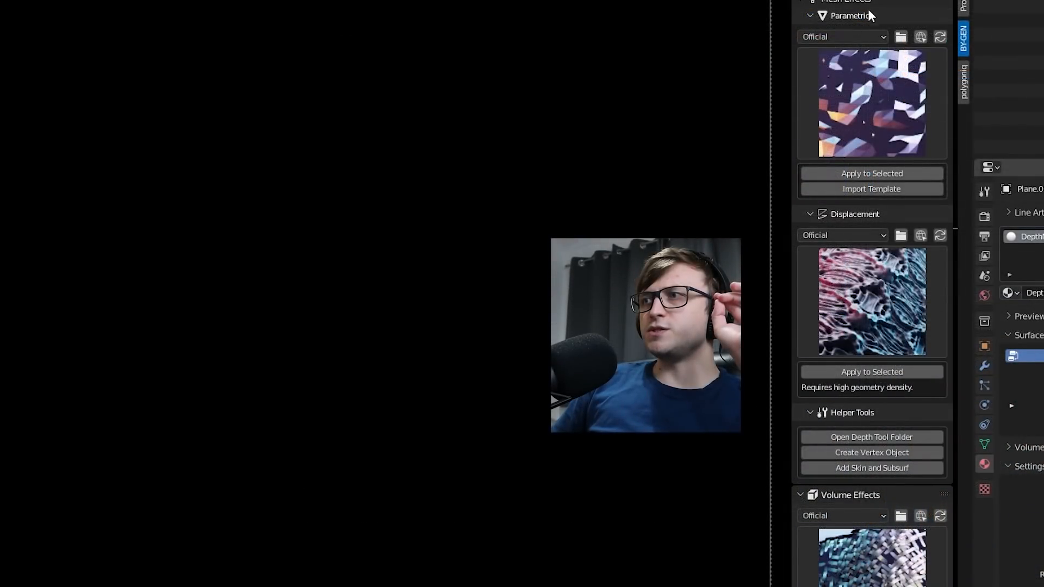
scroll(870, 16, down, 2)
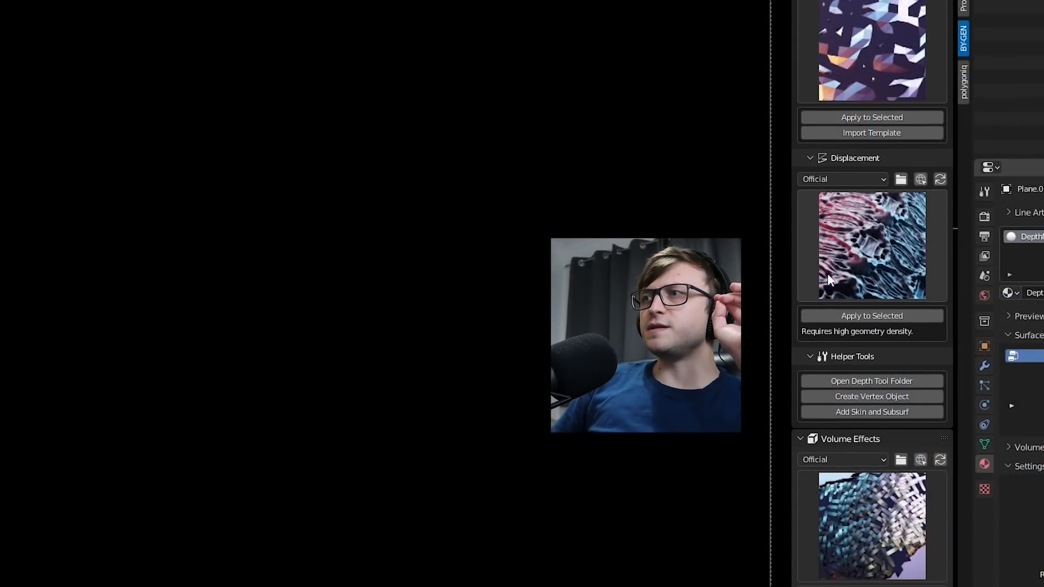
click(874, 383)
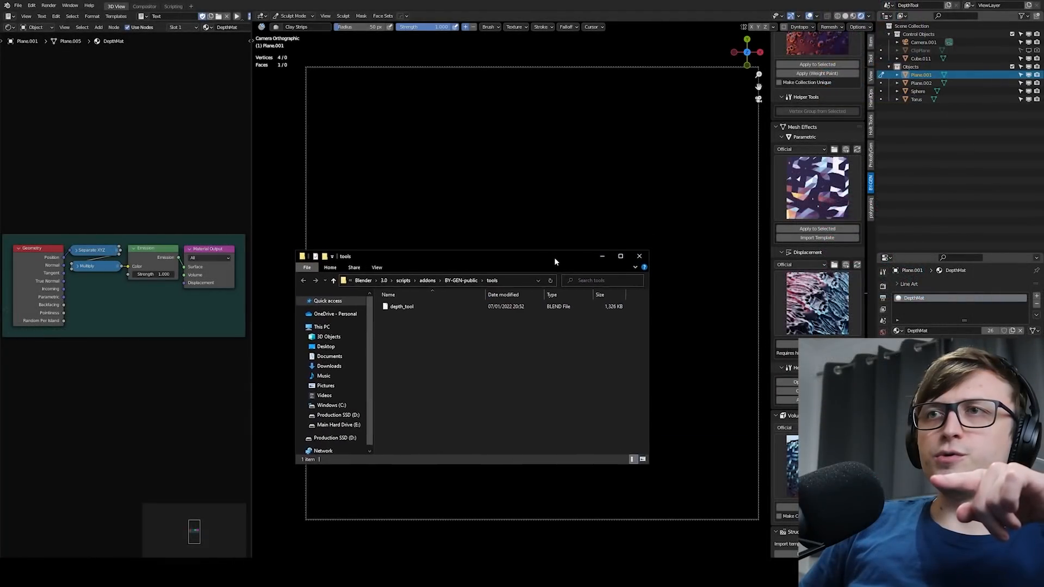
drag(554, 257, 555, 245)
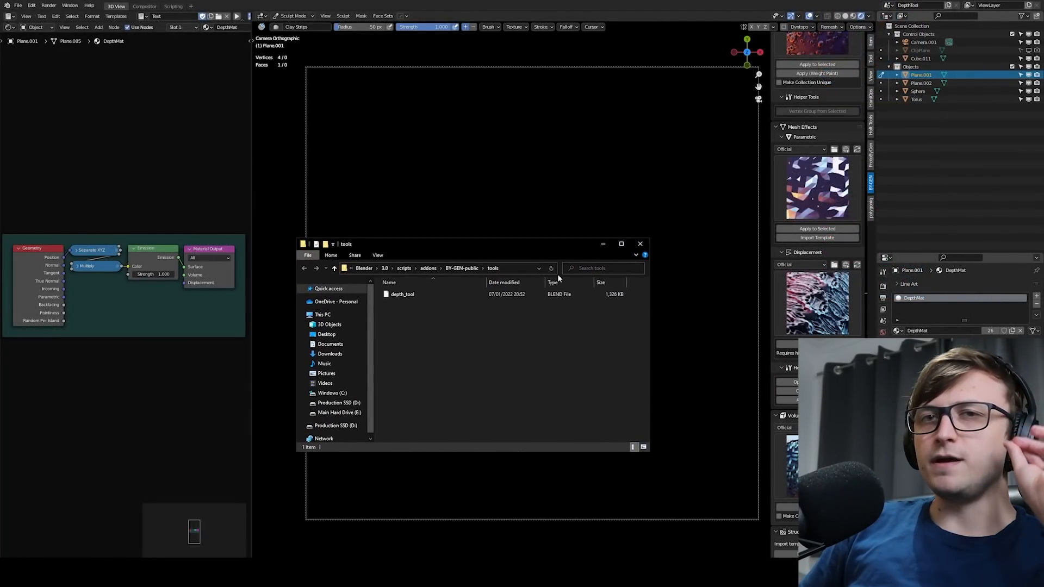
click(640, 244)
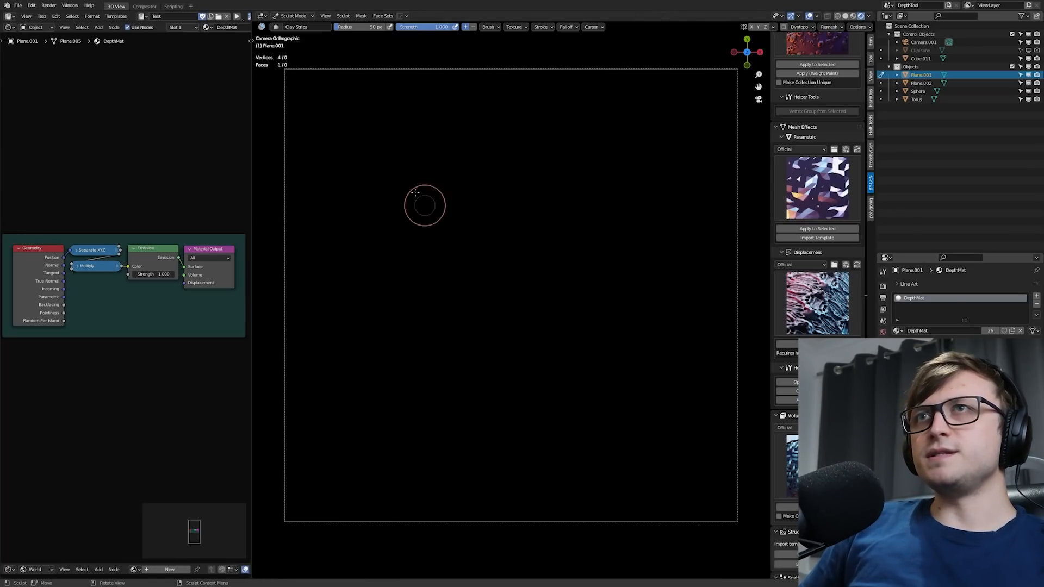
- Enable Dyntopo on the plane, accepting the vertex data loss, and undo a test stroke made with the Clay Strips brush
click(783, 26)
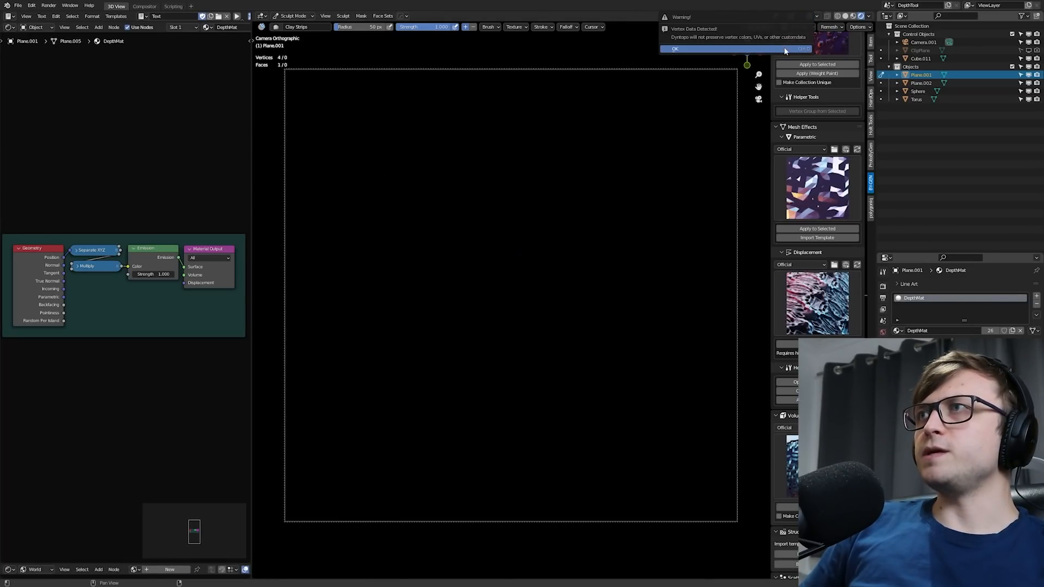
click(783, 47)
mouse_move(462, 280)
mouse_down()
mouse_move(571, 224)
mouse_move(555, 278)
mouse_up()
key(ctrl+z)
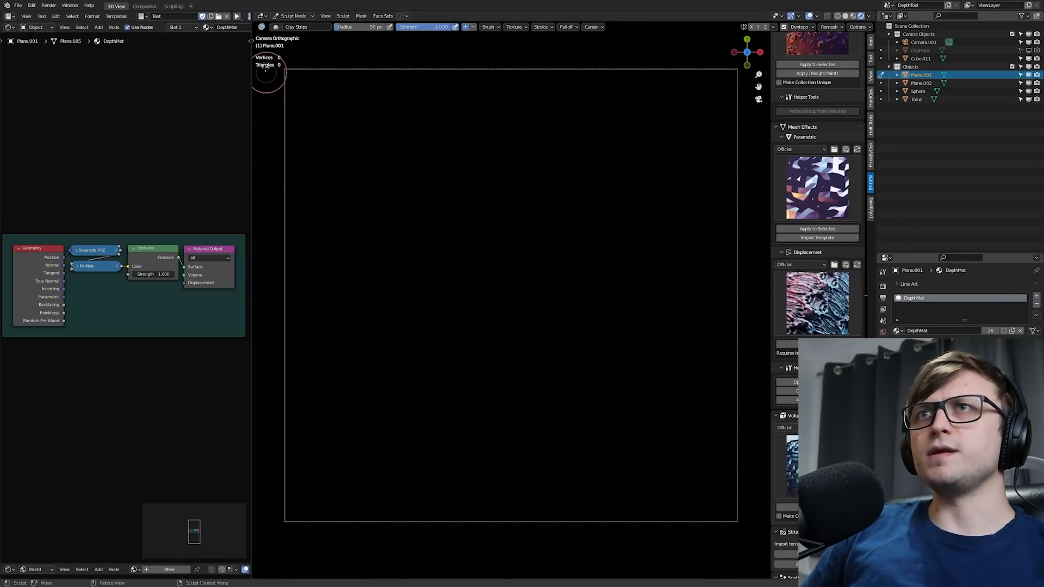
- Show the sculpting tools, select the Draw brush, undo a test stroke, and enlarge the brush radius to about 90 px
key(t)
click(266, 47)
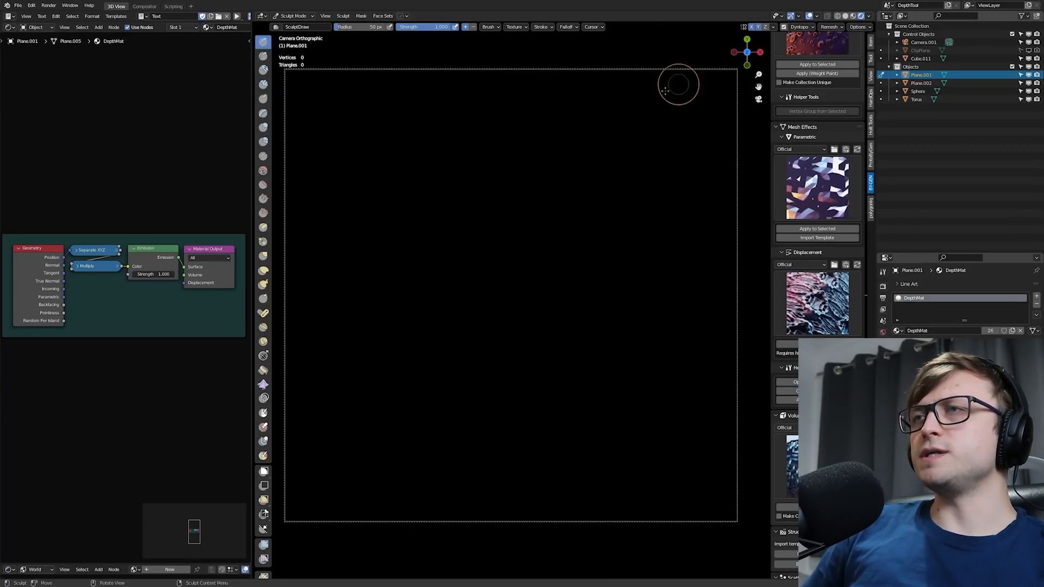
mouse_move(603, 117)
mouse_down()
mouse_move(709, 215)
mouse_move(603, 212)
mouse_move(583, 200)
mouse_up()
key(ctrl+z)
key(f)
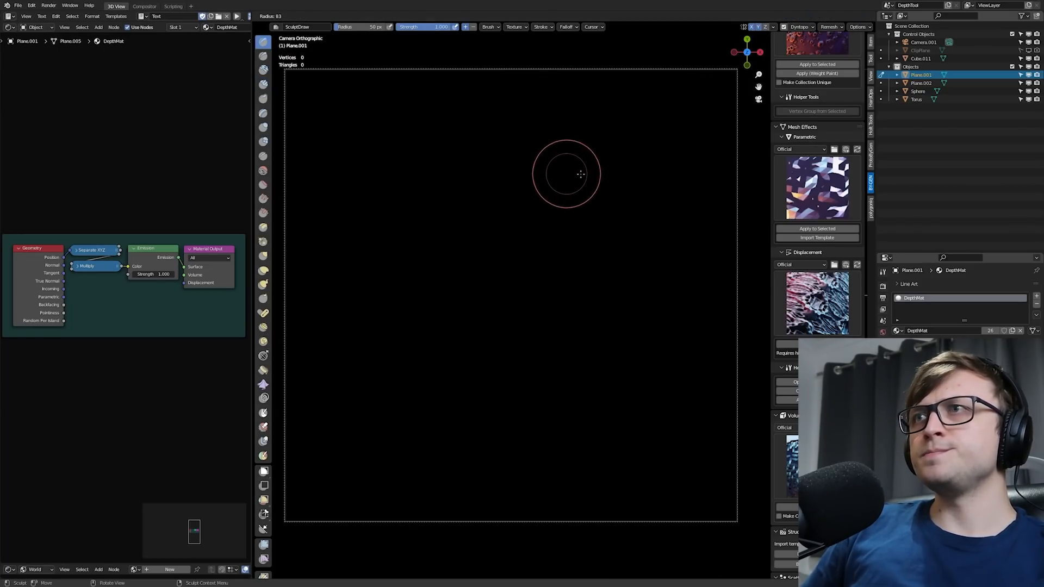
click(583, 174)
- Sculpt a curved raised ridge with its mirrored copies on the plane, working in perspective view
mouse_move(567, 189)
middle_down()
mouse_move(681, 198)
mouse_move(642, 152)
mouse_move(525, 280)
middle_up()
drag(434, 381, 588, 201)
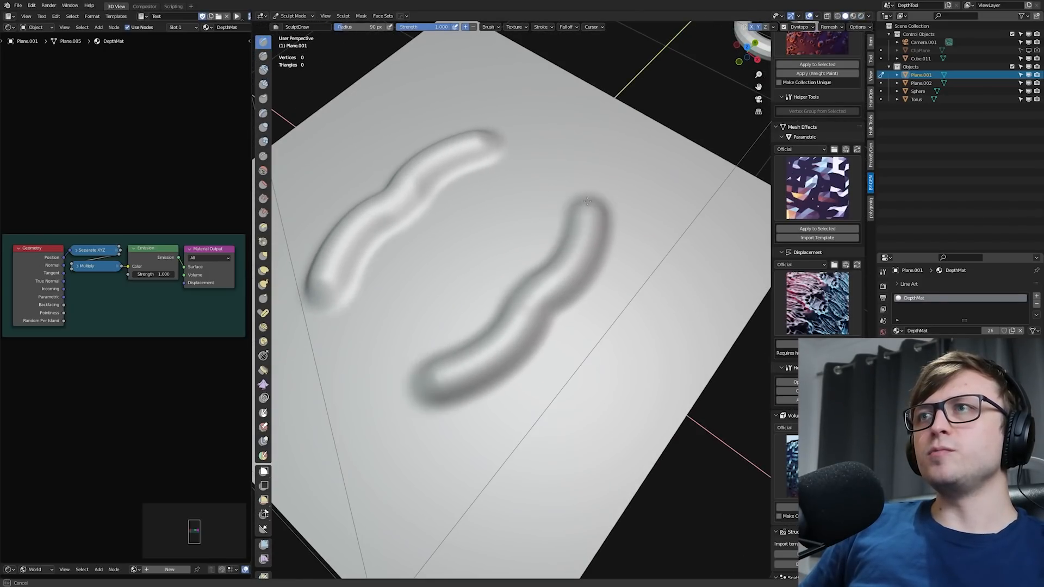
middle_drag(587, 201, 699, 314)
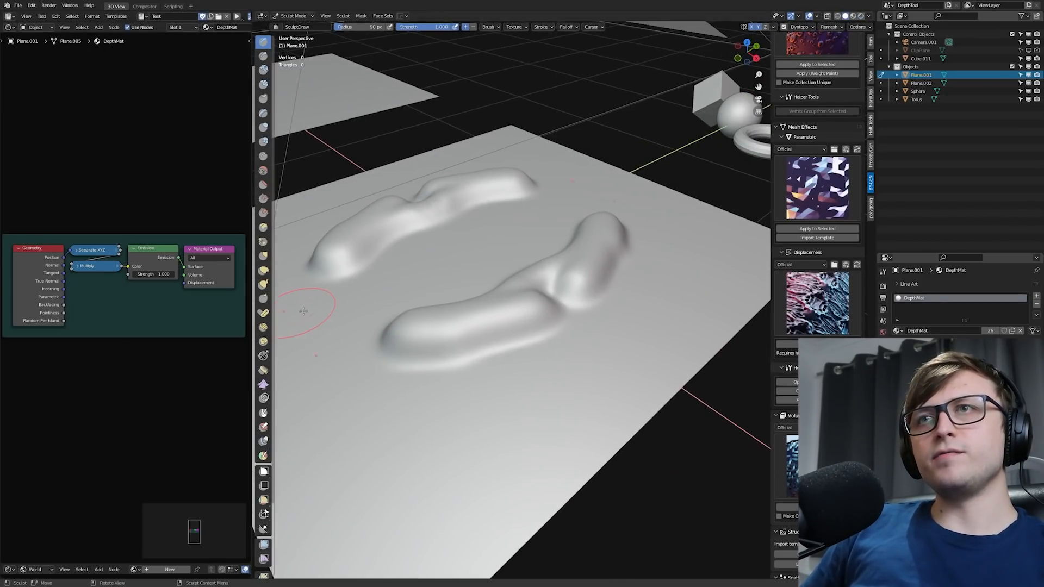
- Enlarge the DepthMat shader nodes and view the sculpted plane's depth through the camera in rendered shading, with the sidebar hidden
drag(253, 323, 380, 313)
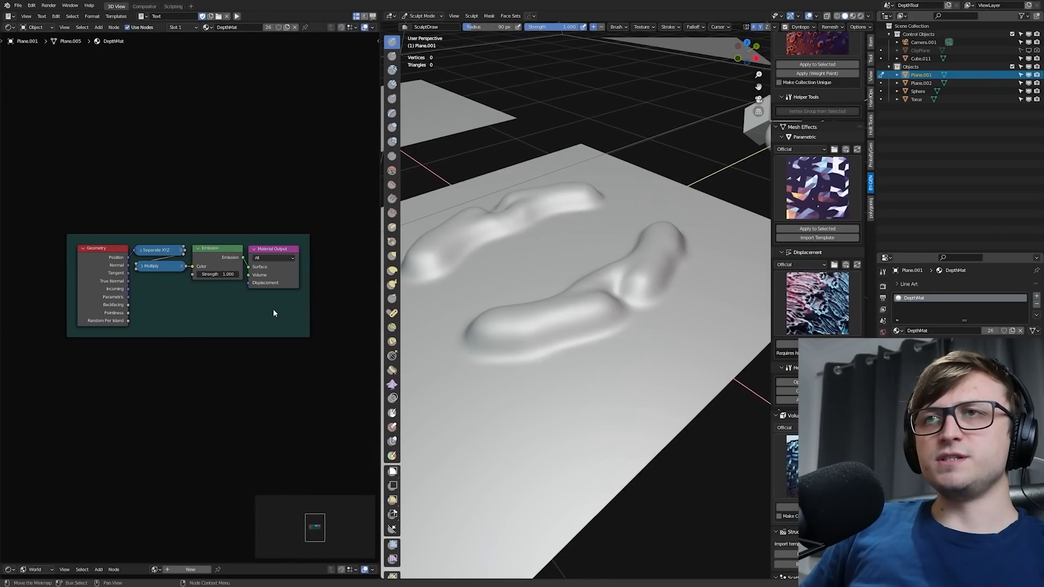
key(Home)
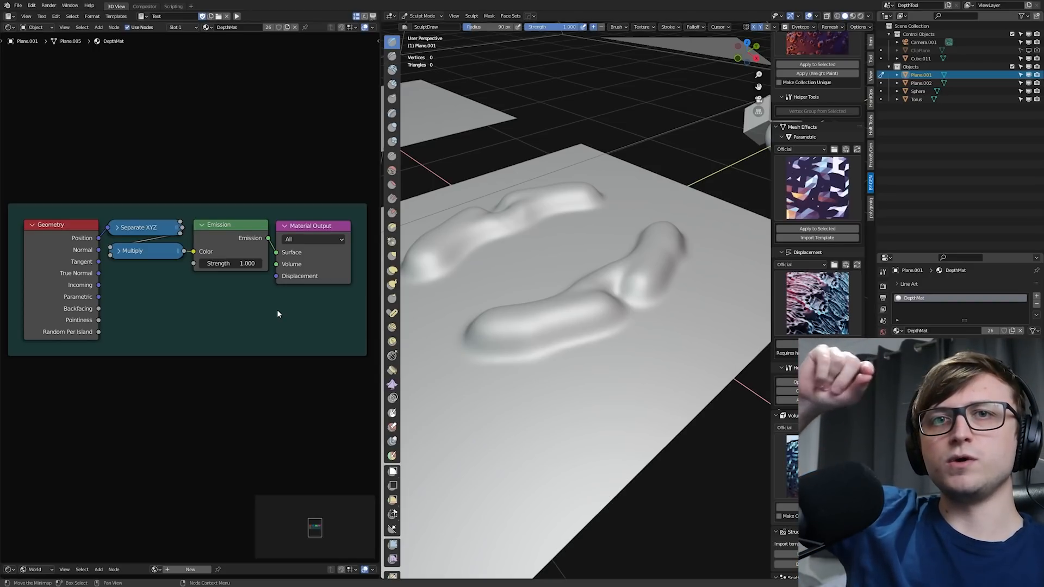
key(z)
click(578, 312)
mouse_move(578, 312)
middle_down()
mouse_move(643, 317)
mouse_move(694, 290)
mouse_move(626, 303)
mouse_move(655, 320)
mouse_move(698, 289)
mouse_move(658, 326)
middle_up()
key(n)
key(KP_0)
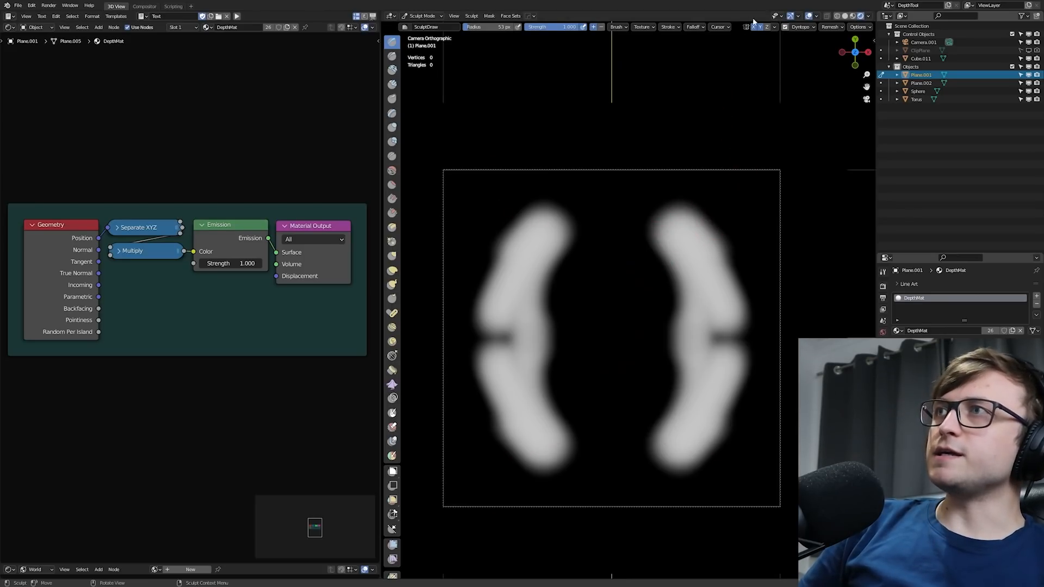
- Sculpt curved mirrored strokes that run across the camera frame's borders, and render the depth map image
mouse_move(712, 230)
mouse_down()
mouse_move(672, 117)
mouse_move(745, 221)
mouse_move(799, 233)
mouse_up()
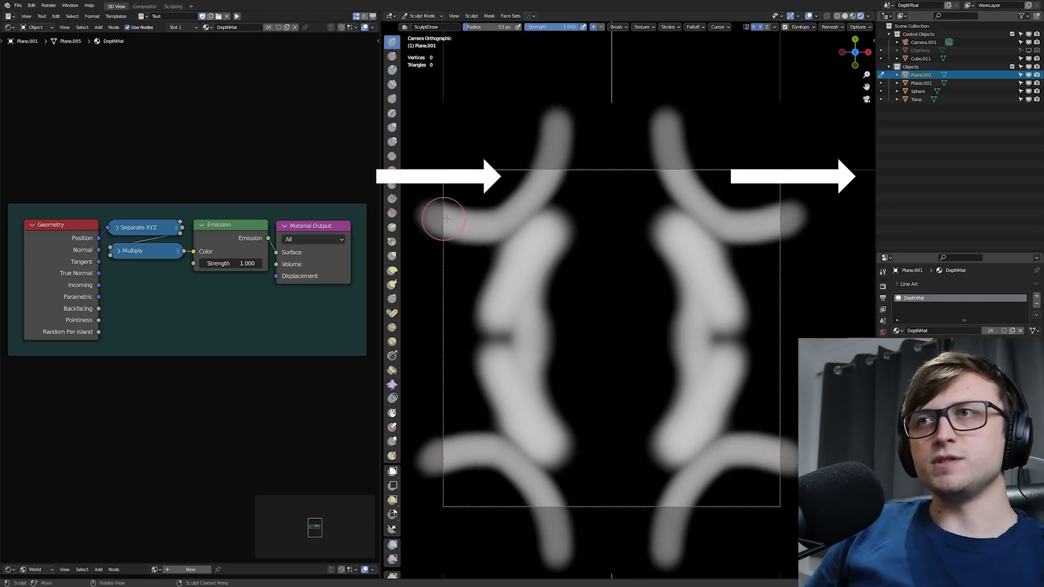
mouse_move(478, 319)
mouse_down()
mouse_move(435, 312)
mouse_move(602, 180)
mouse_move(611, 120)
mouse_up()
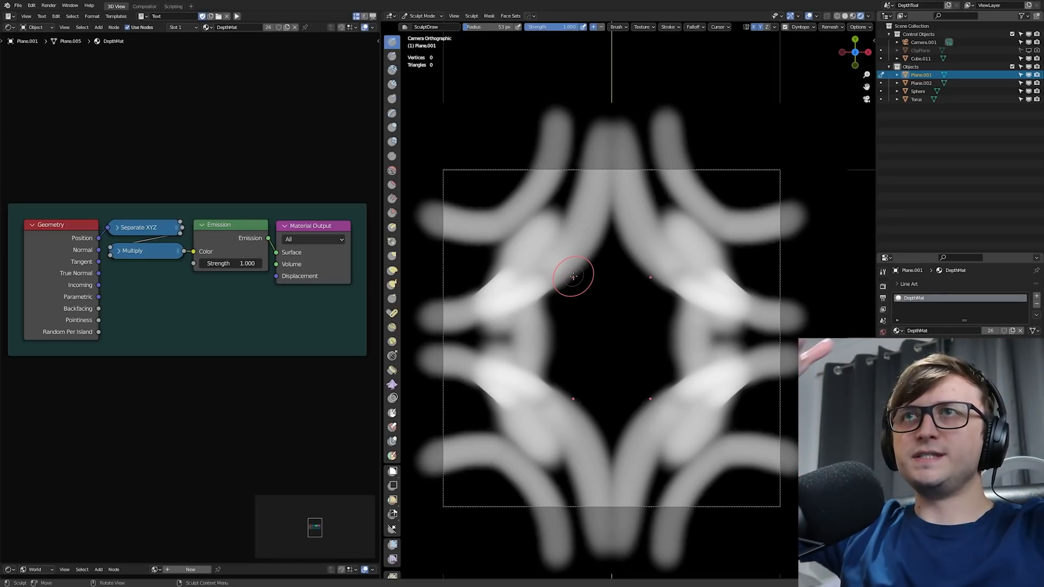
click(48, 5)
click(61, 17)
- Review the Set Position displacement nodes and show the microbe scene through the camera in rendered shading
scroll(289, 191, down, 1)
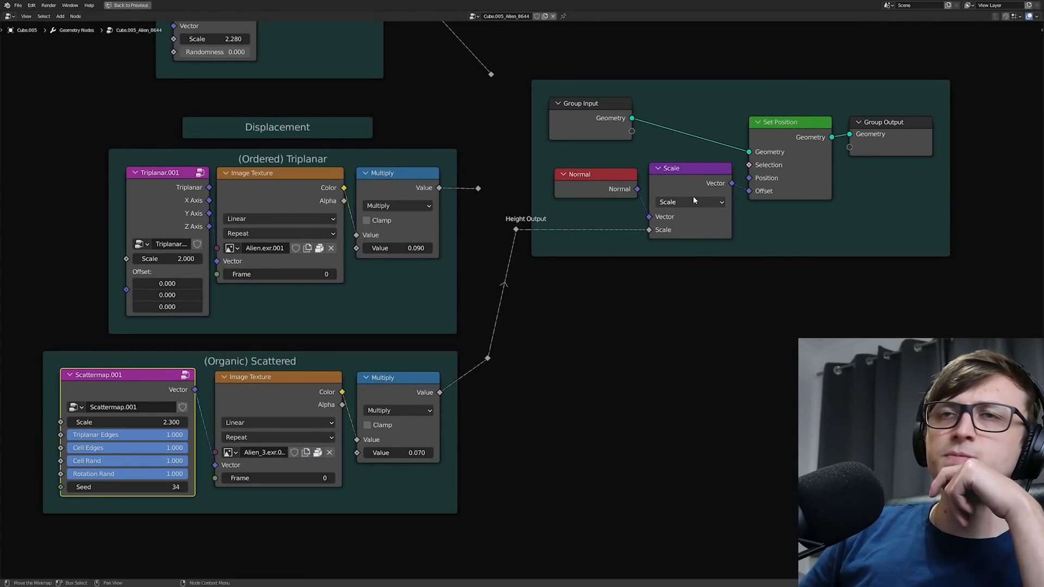
middle_drag(700, 239, 562, 290)
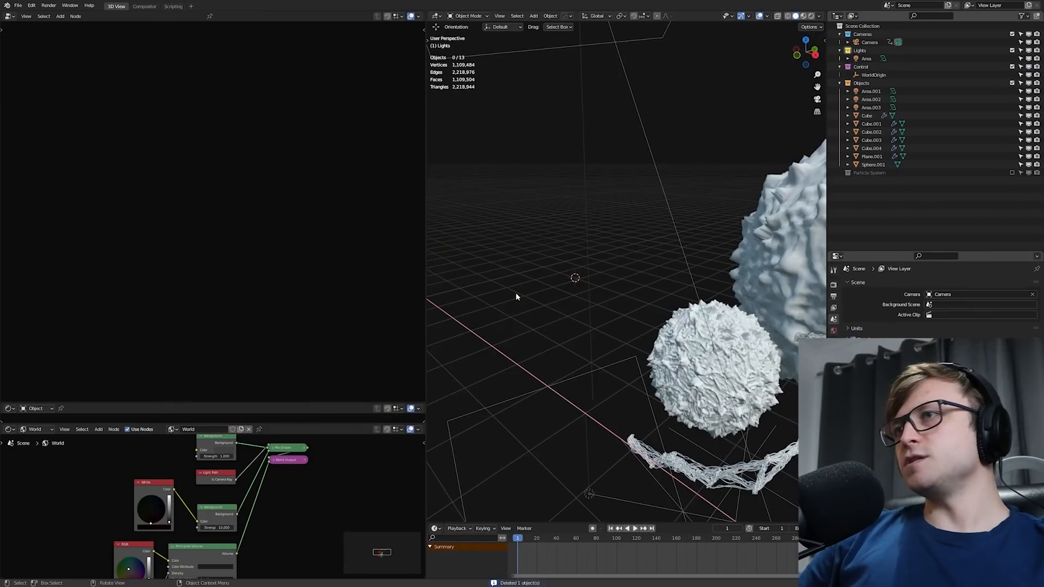
key(KP_0)
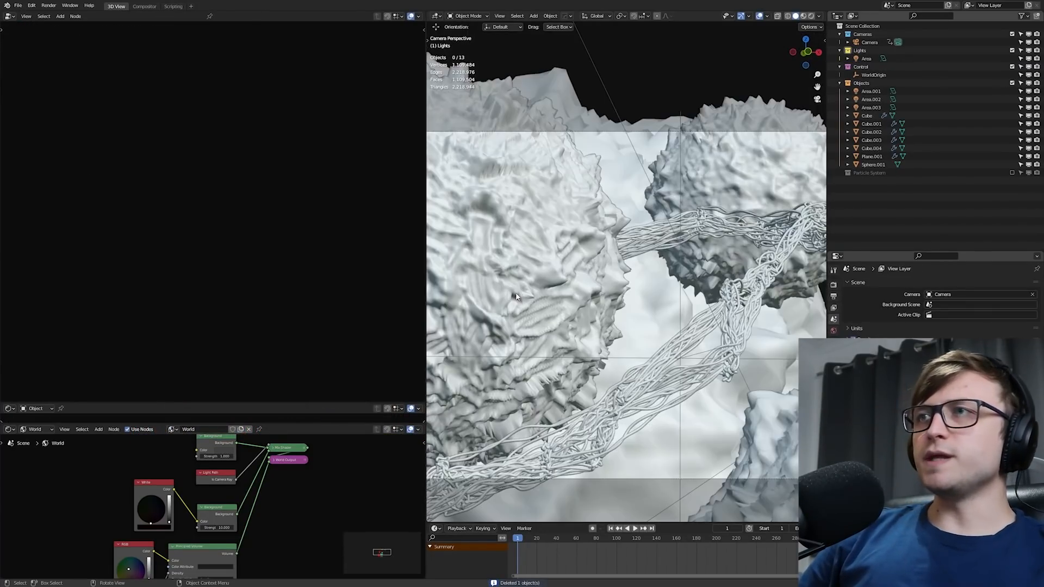
key(z)
click(751, 219)
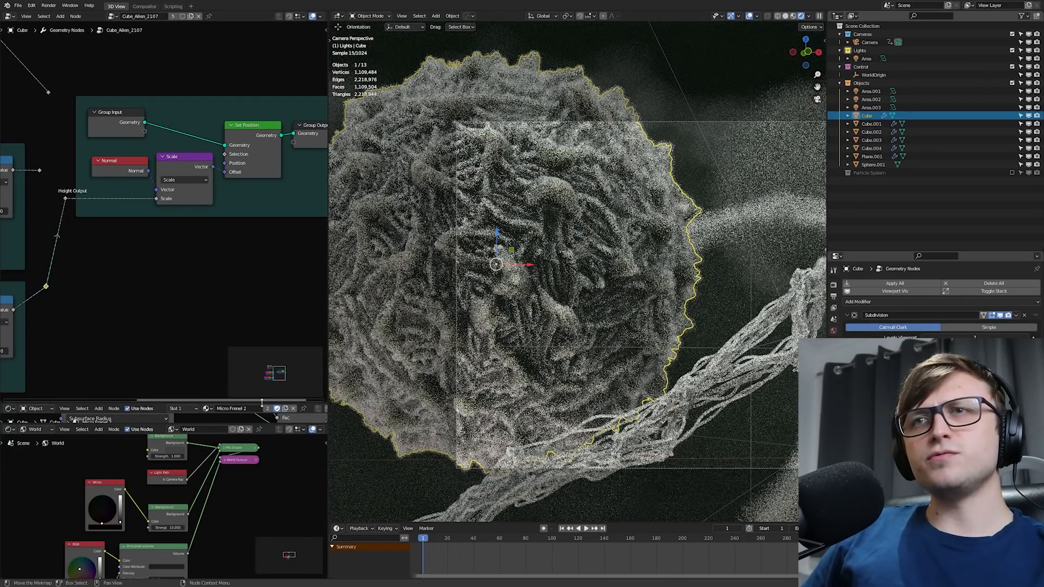
- Enlarge the shader editor to show the selected microbe's Micro Frenel 2 material nodes from Layer Weight to Material Output
drag(261, 403, 262, 91)
drag(163, 424, 163, 531)
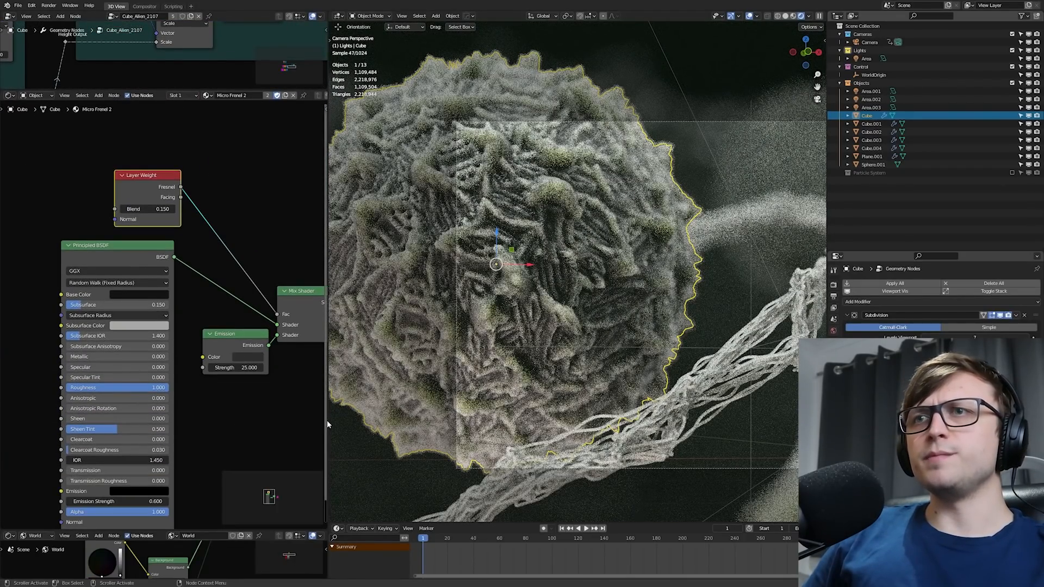
drag(327, 422, 433, 422)
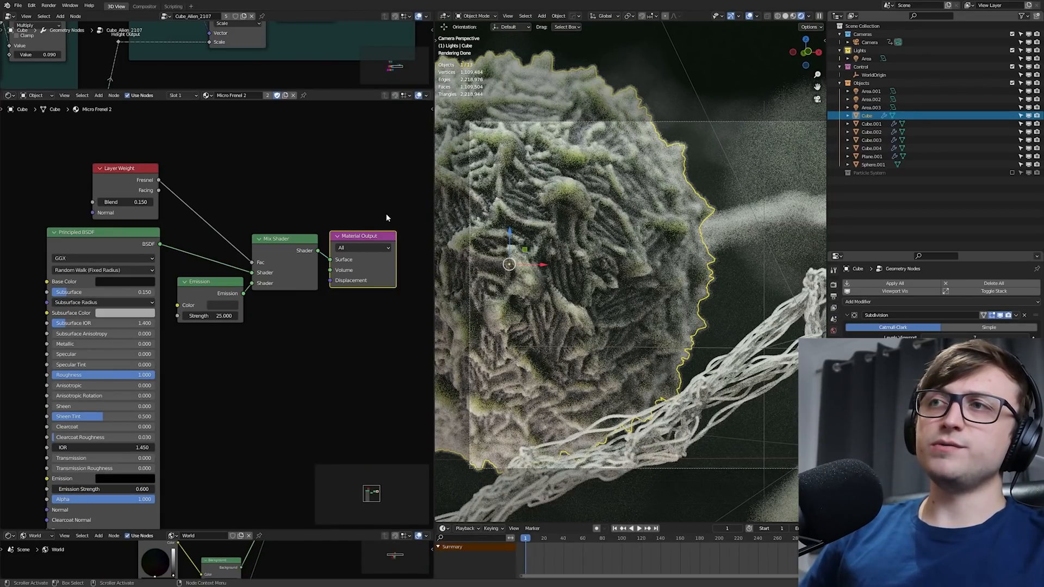
drag(434, 234, 372, 235)
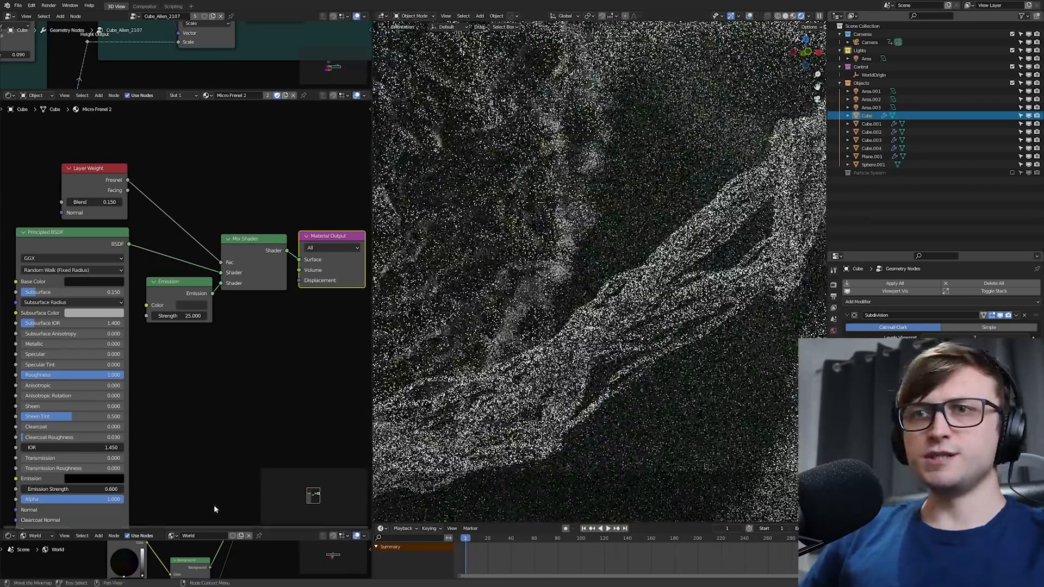
- Examine how Layer Weight's Fresnel output mixes the Principled BSDF and Emission shaders in the microbe's Micro Frenel 2 material
drag(215, 527, 223, 361)
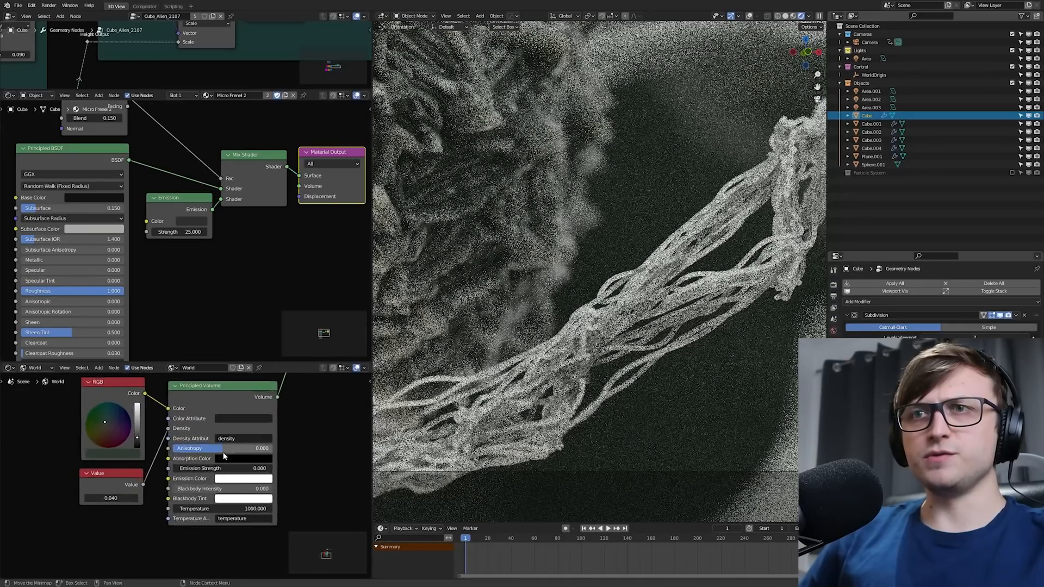
scroll(224, 456, up, 2)
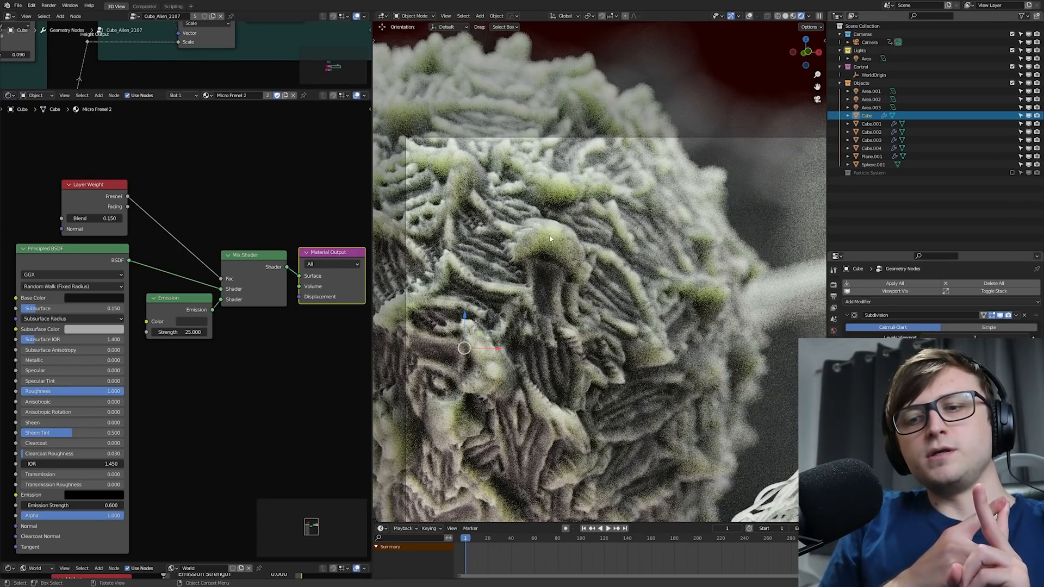
scroll(149, 255, up, 2)
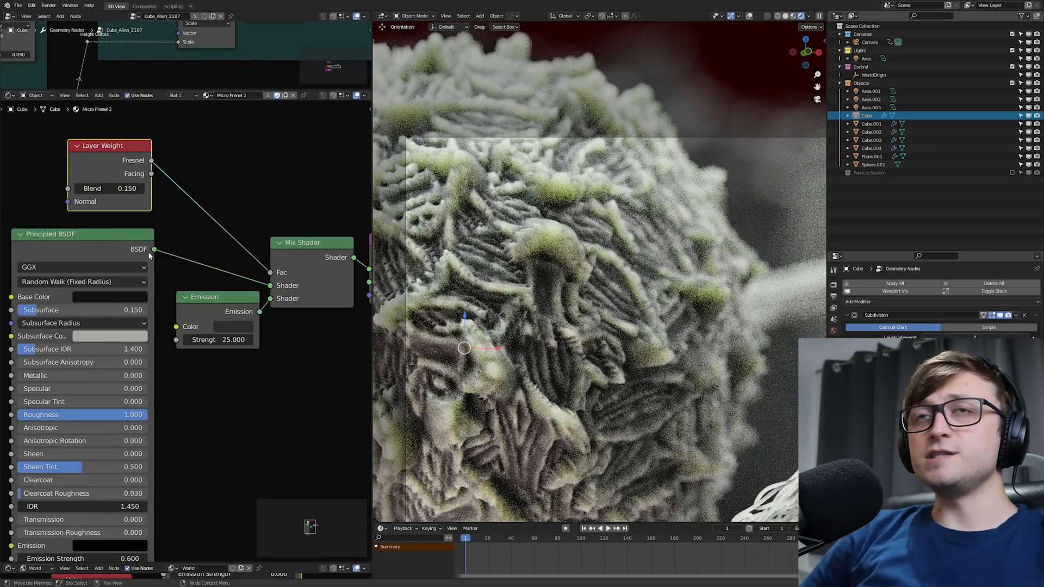
drag(97, 175, 101, 181)
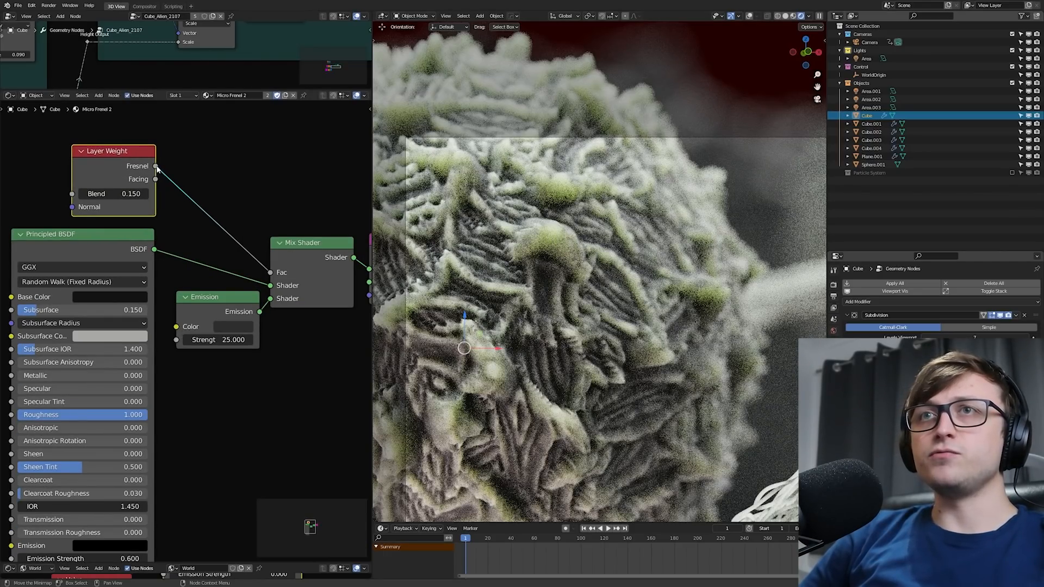
middle_drag(254, 194, 205, 184)
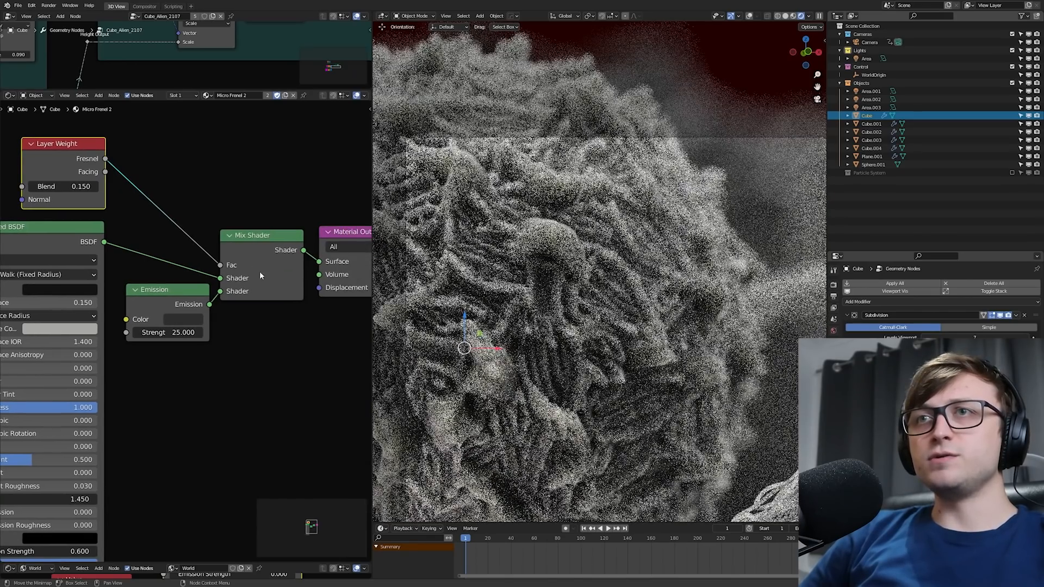
middle_drag(252, 289, 273, 280)
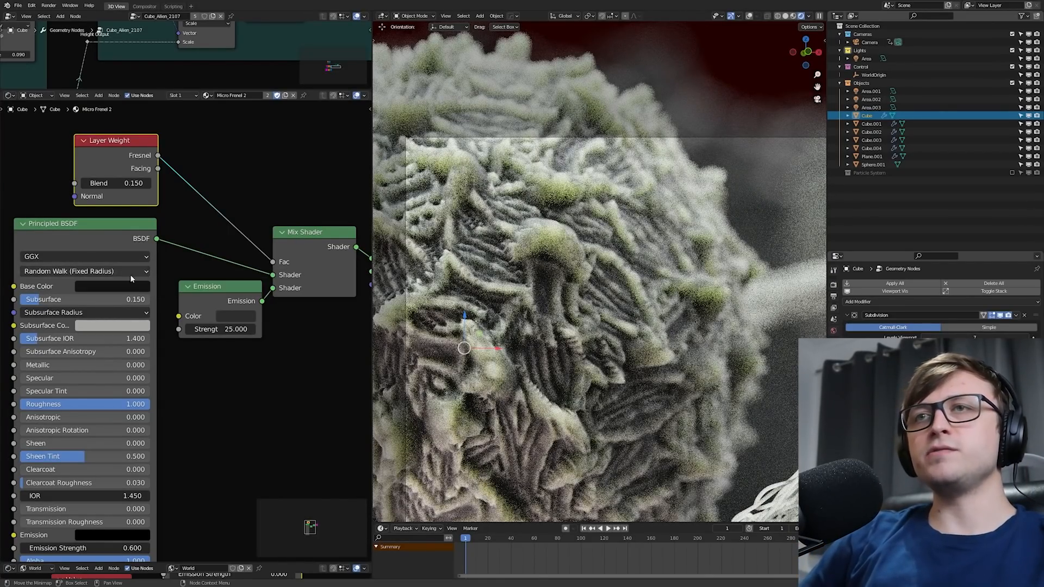
middle_drag(276, 299, 267, 298)
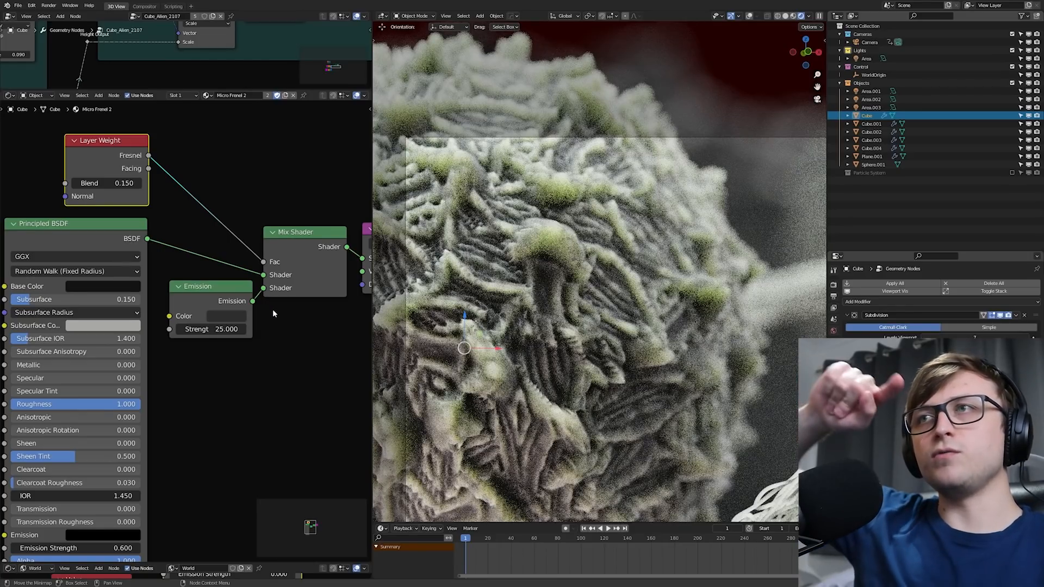
- Try a brighter blue colour on the Emission node, and undo the colour change
click(226, 316)
click(310, 173)
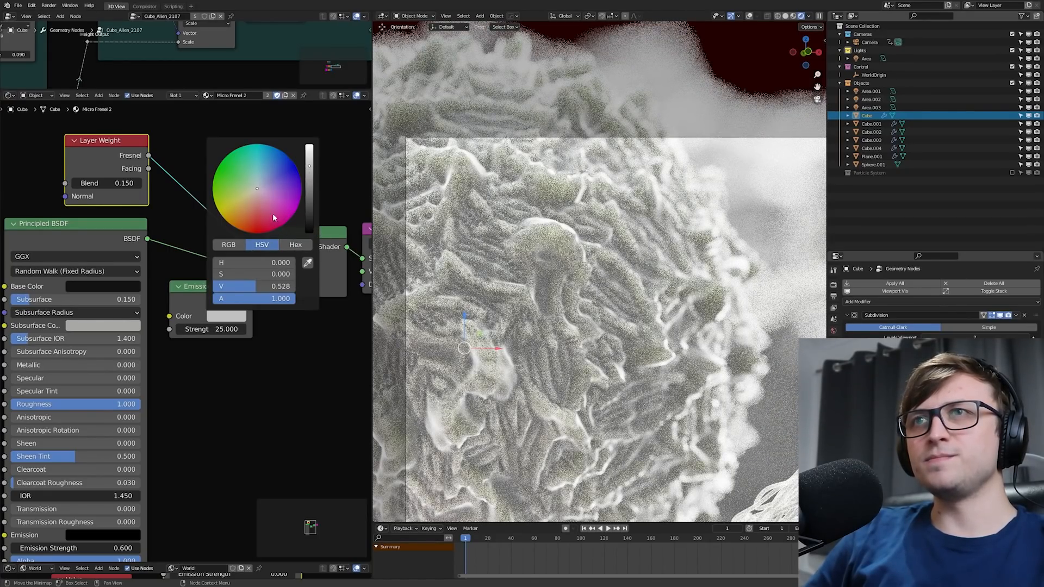
click(280, 175)
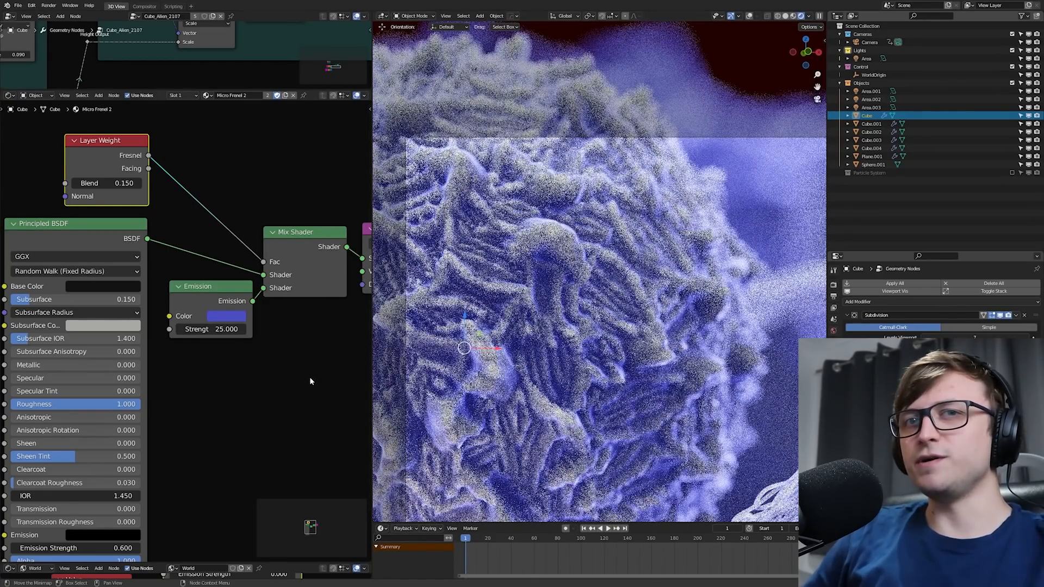
key(ctrl+z)
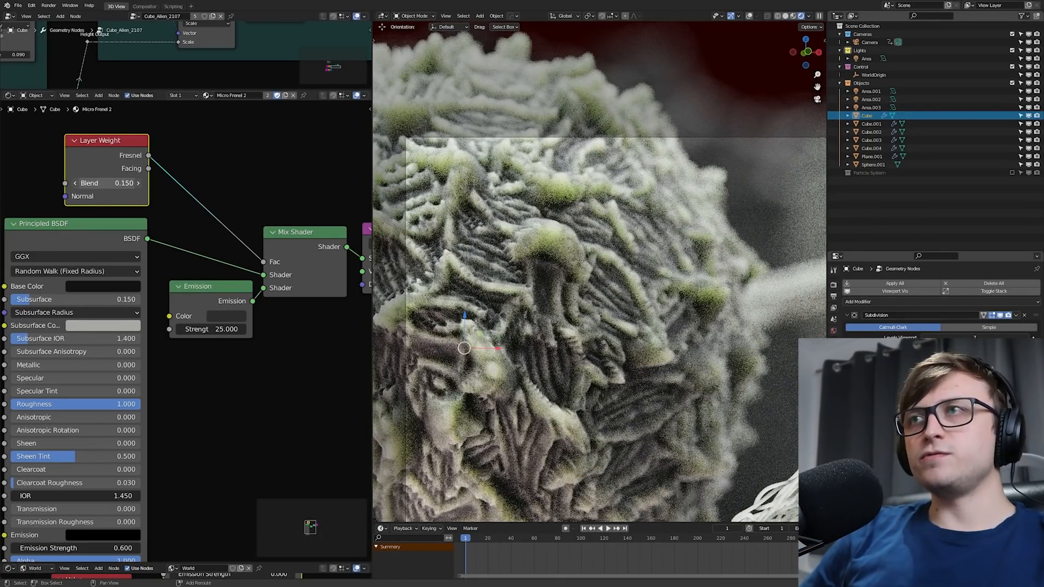
- Try a higher Blend value on the Layer Weight node, and undo it
drag(109, 184, 275, 184)
key(ctrl+z)
middle_drag(124, 172, 174, 156)
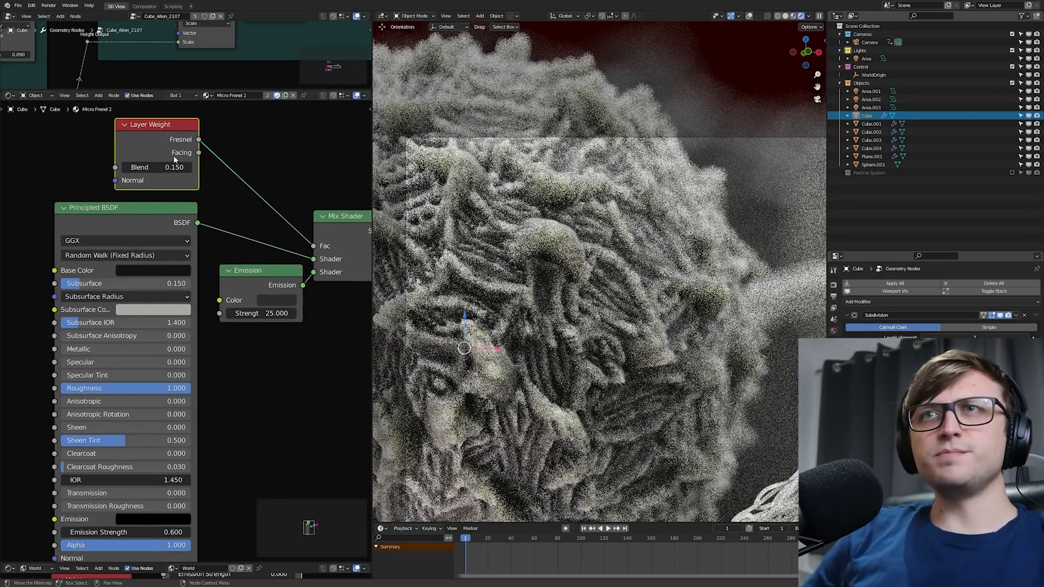
- Try dark red tinting on the Emission node's colour and check the microbe together with its surroundings
middle_drag(280, 342, 234, 334)
click(233, 293)
drag(285, 171, 265, 206)
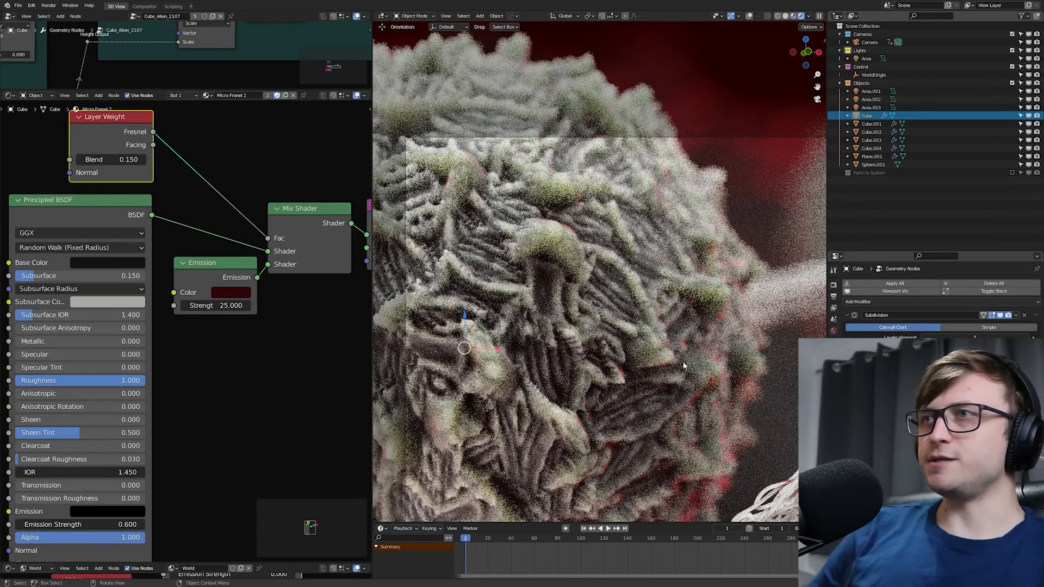
scroll(646, 384, down, 3)
shift+middle_drag(666, 389, 582, 371)
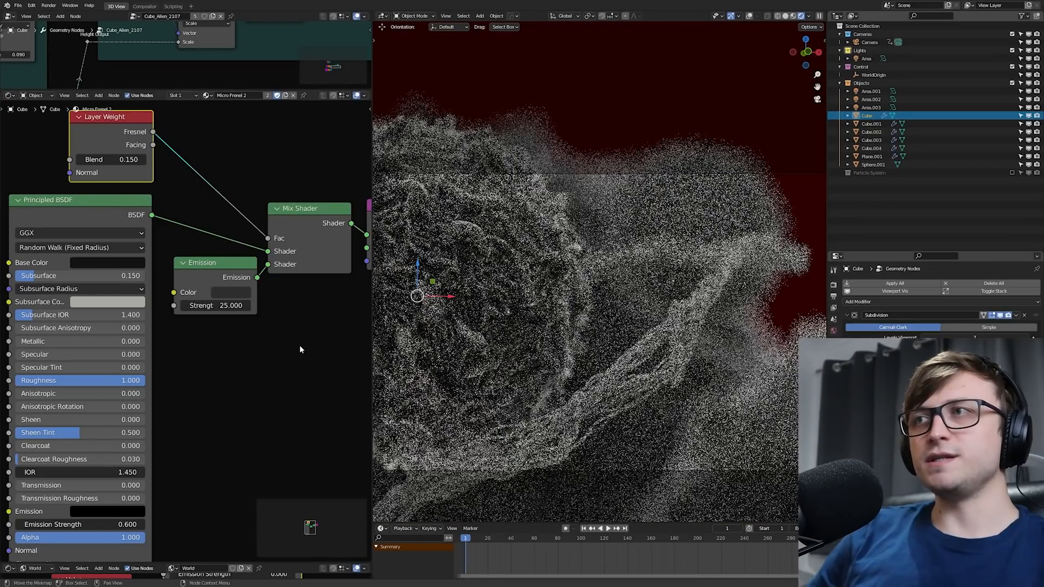
click(234, 291)
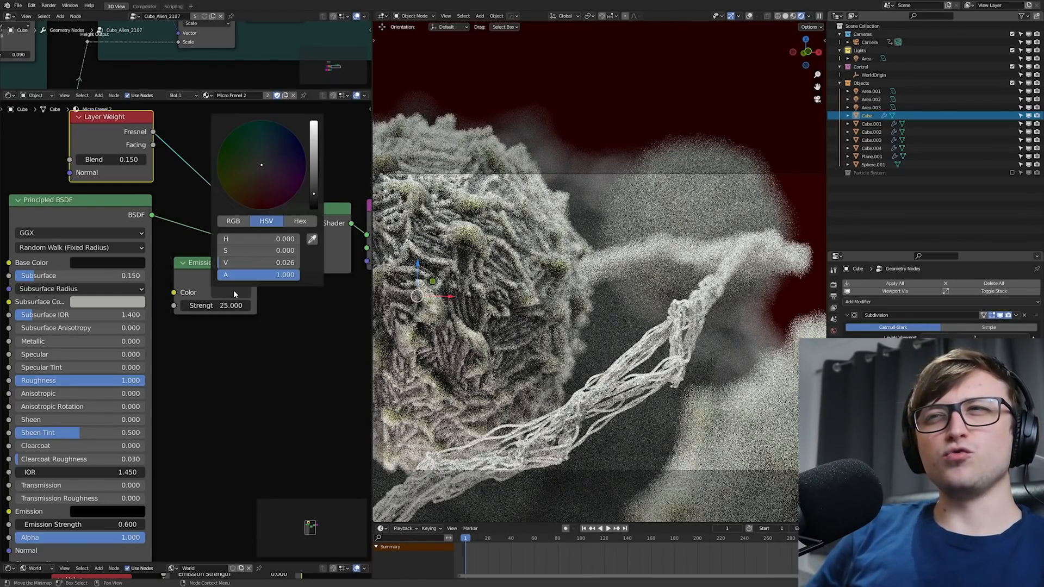
click(257, 163)
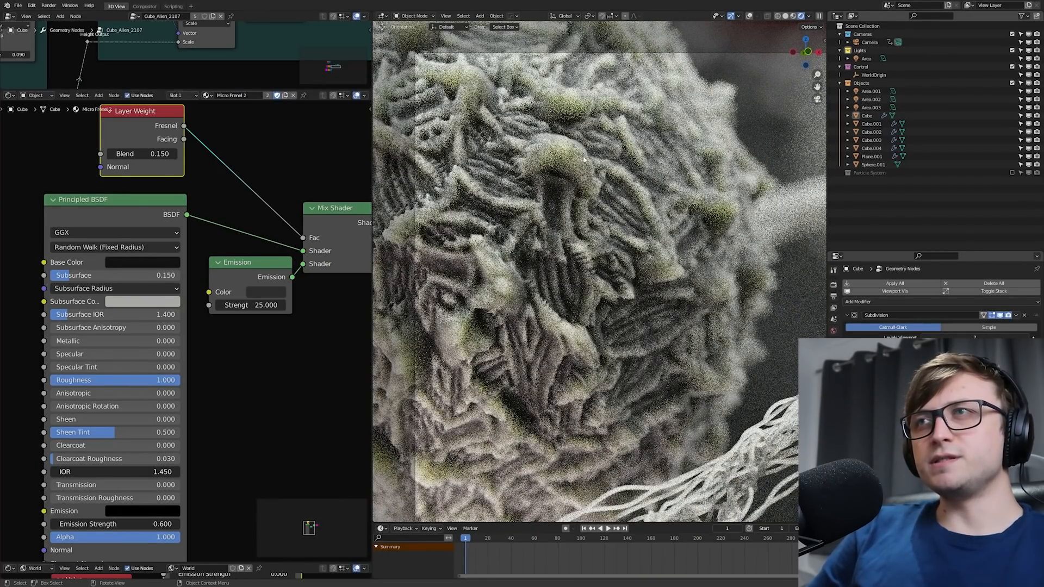
- Try a dark red Principled BSDF Base Color with hue 0.986, saturation 0.963 and value 0.123, and revert it
scroll(186, 366, up, 1)
middle_drag(133, 280, 188, 289)
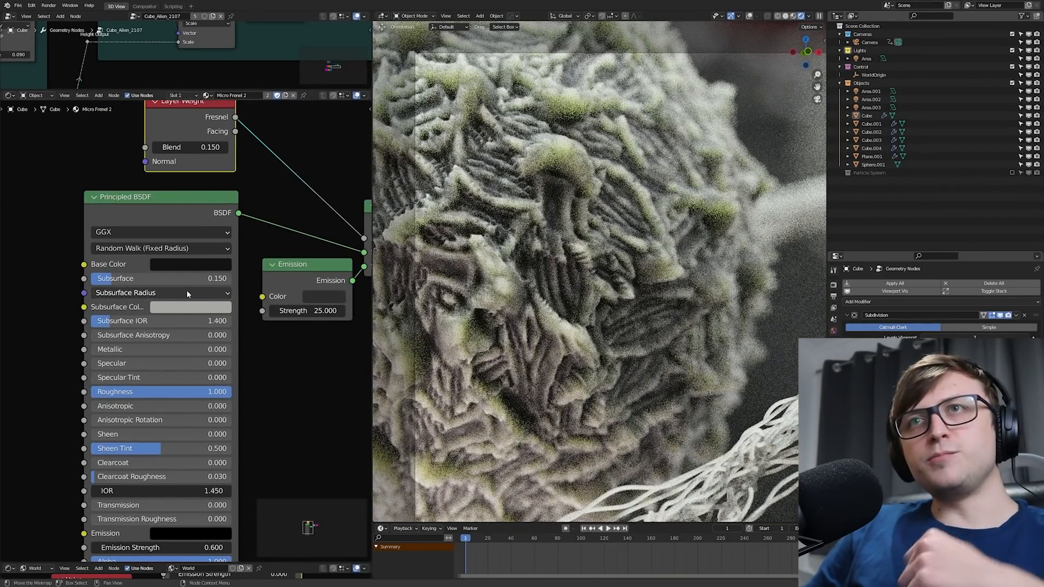
middle_drag(195, 236, 182, 223)
click(171, 261)
drag(249, 98, 251, 133)
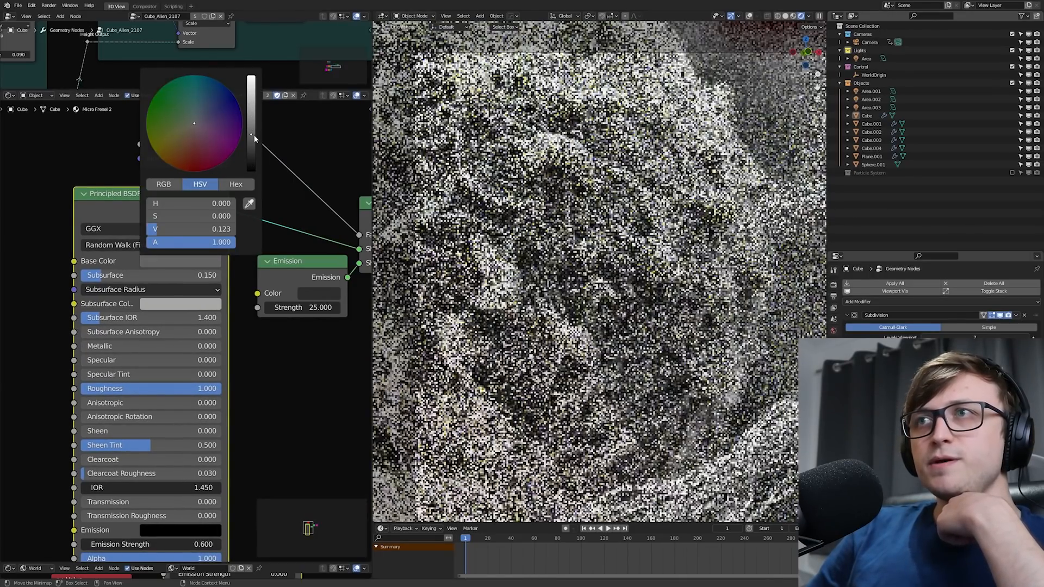
click(203, 164)
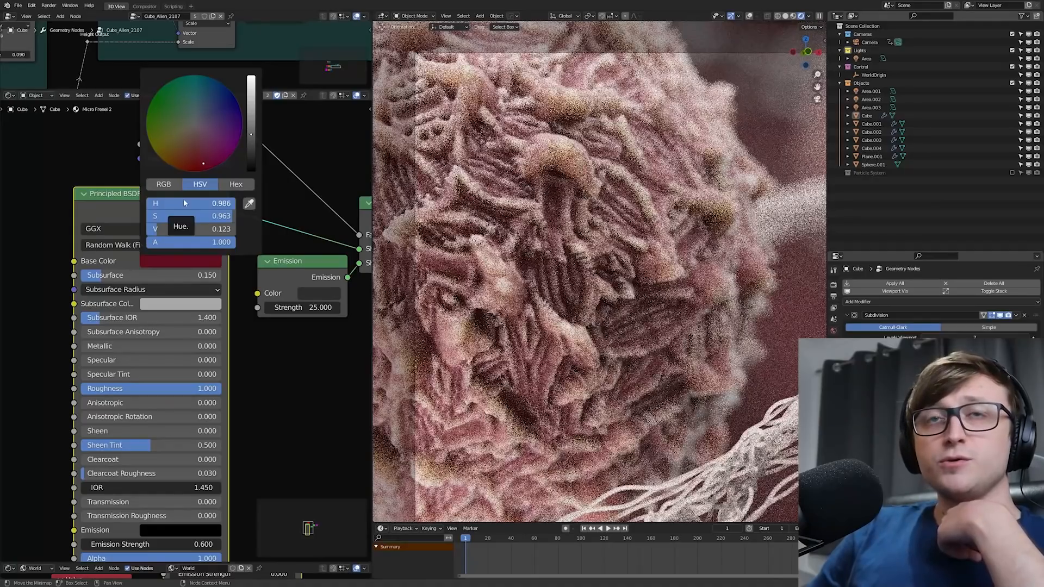
key(Escape)
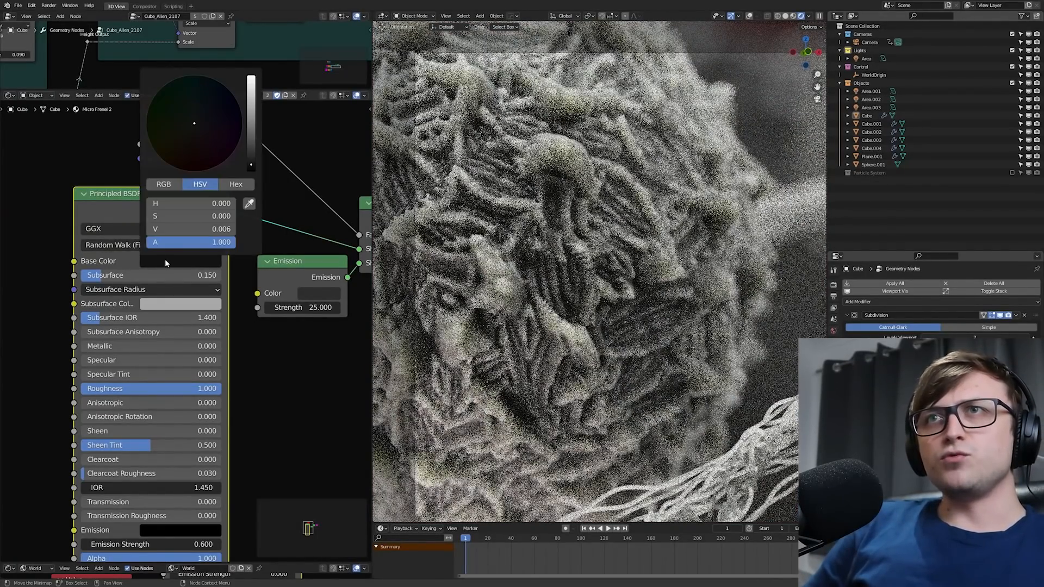
key(Escape)
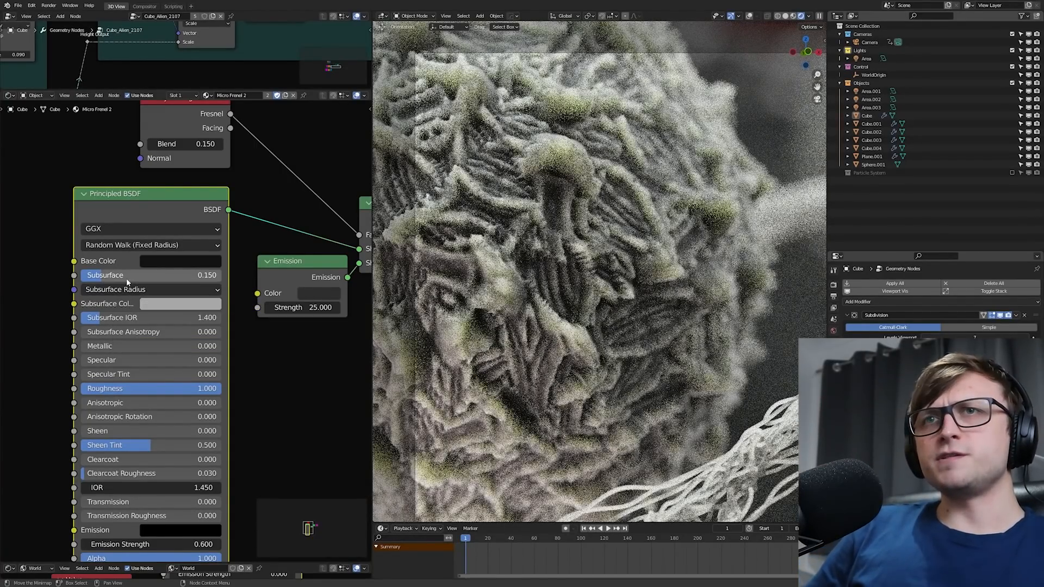
- Compare Principled BSDF Subsurface values of 0 and 1 on the microbe, and restore the value to 0.150
drag(123, 275, 82, 276)
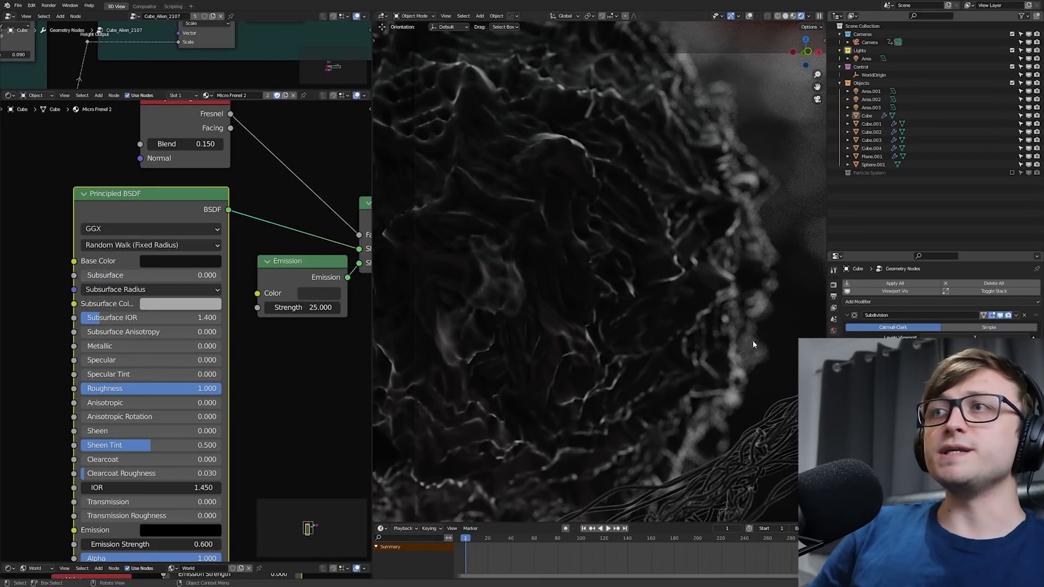
drag(139, 276, 278, 276)
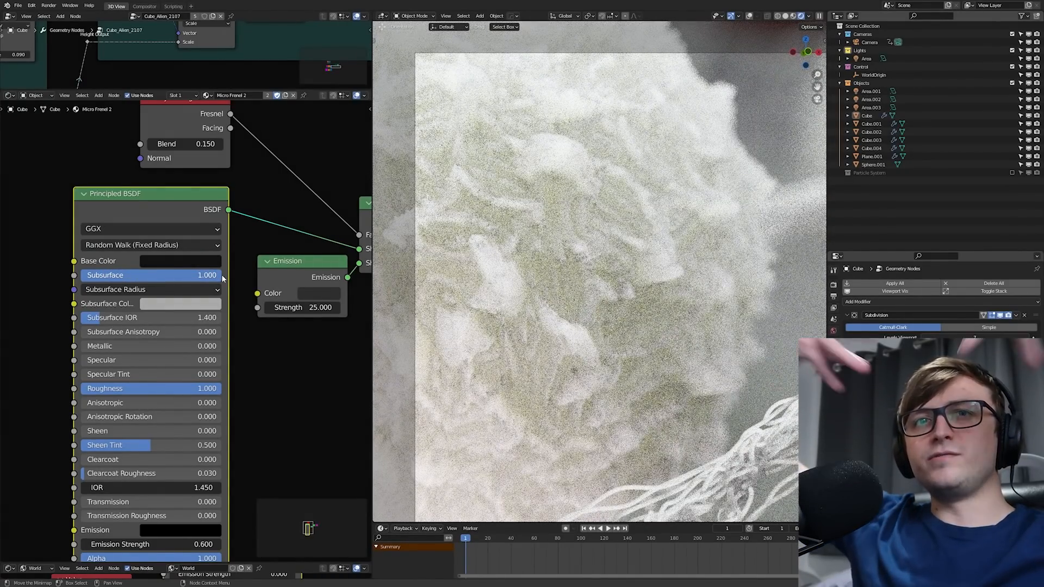
drag(223, 277, 120, 280)
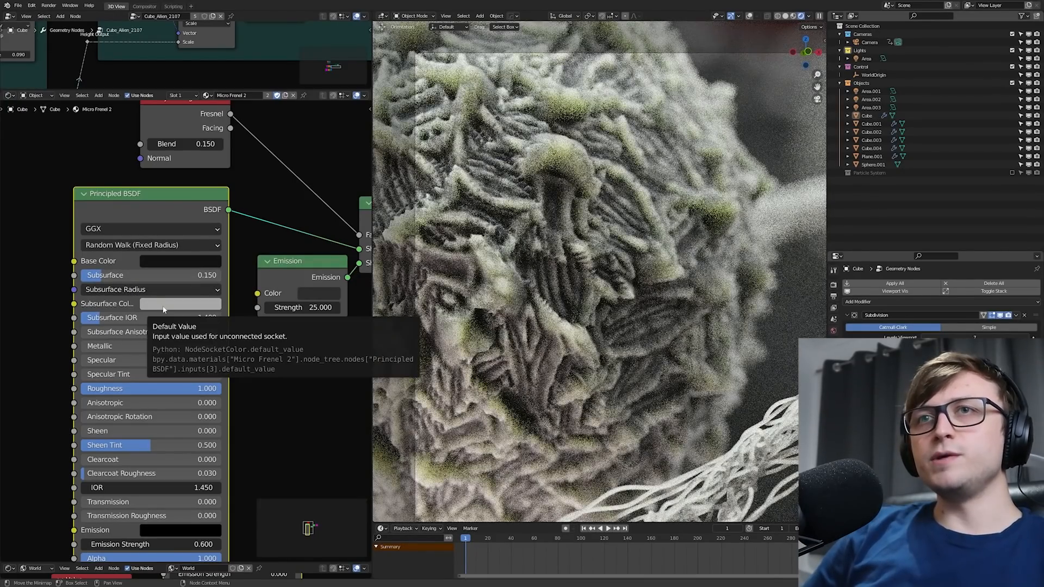
- Try a green Subsurface Color on the Principled BSDF and check it across the wider microbe scene
click(179, 303)
click(218, 151)
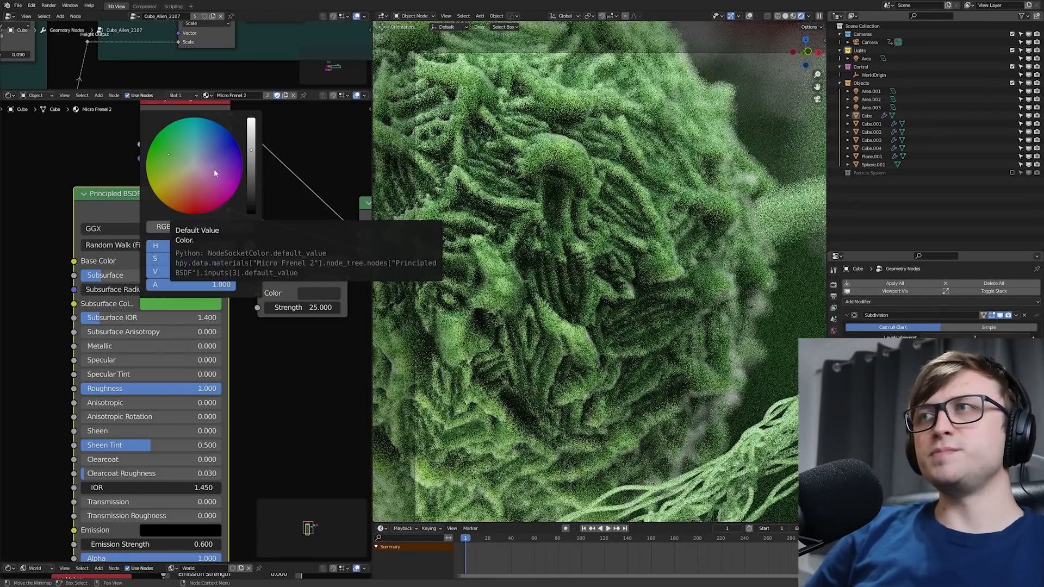
scroll(552, 273, down, 4)
shift+middle_drag(552, 273, 534, 305)
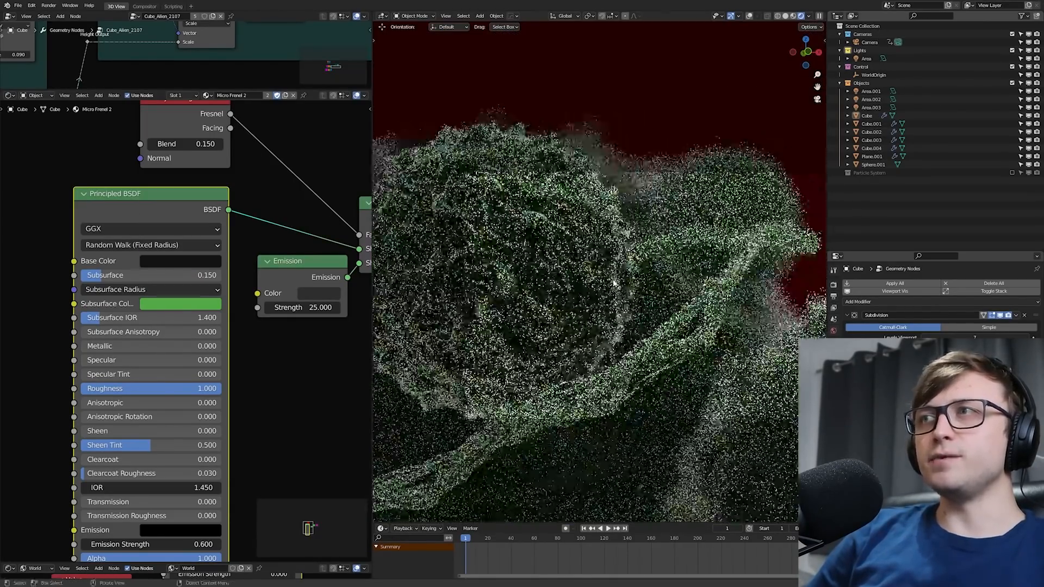
scroll(532, 316, up, 3)
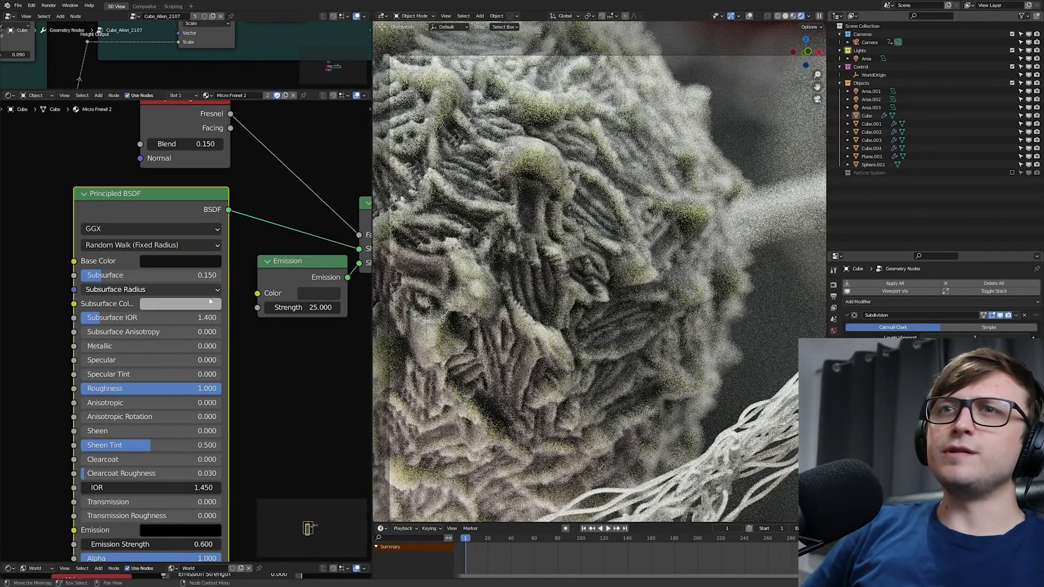
- Try a larger first Subsurface Radius value for an orange glow on the microbe, and undo it
middle_drag(163, 346, 182, 288)
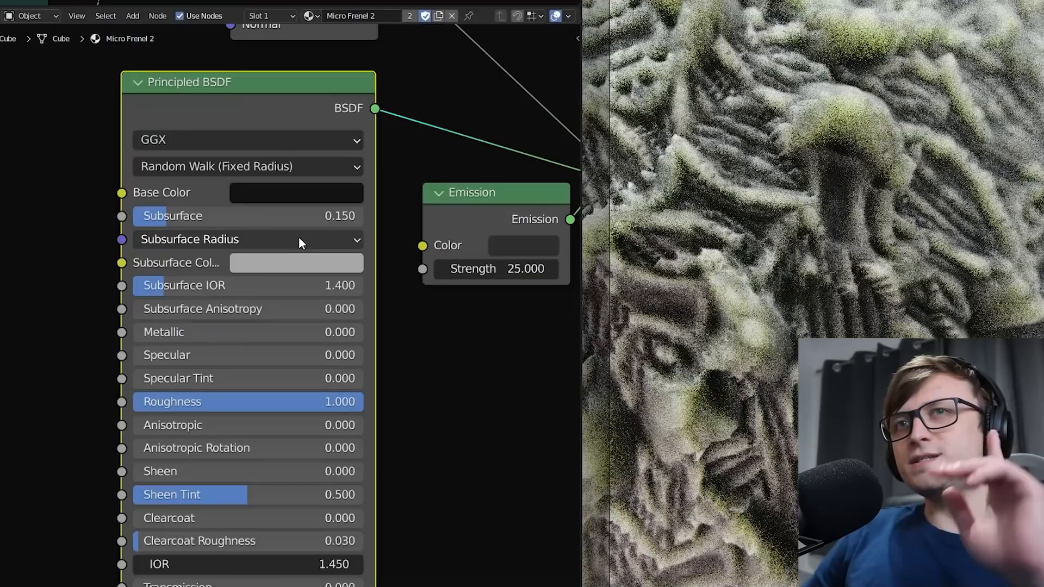
click(199, 230)
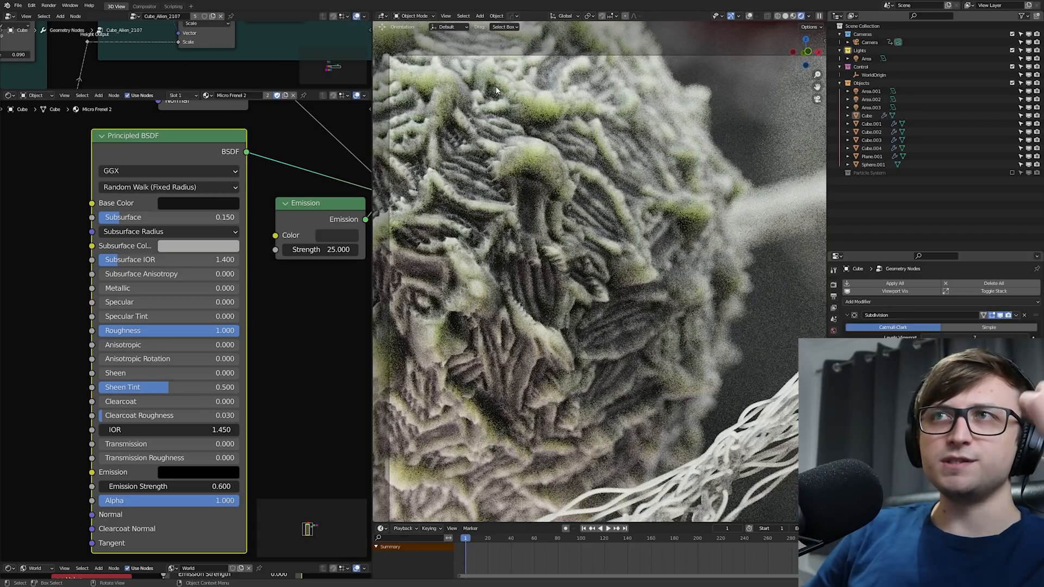
click(166, 233)
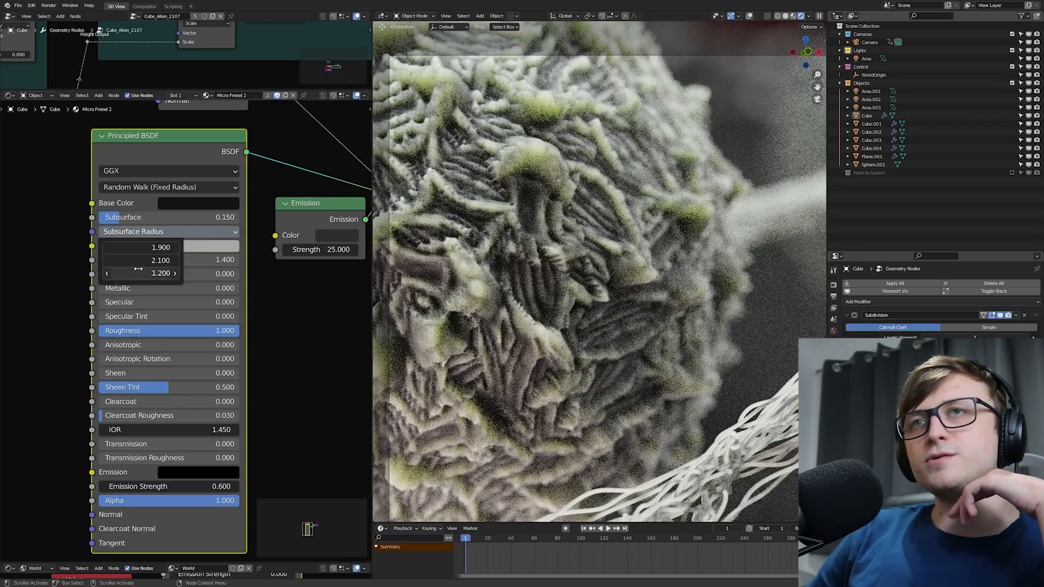
drag(127, 247, 184, 248)
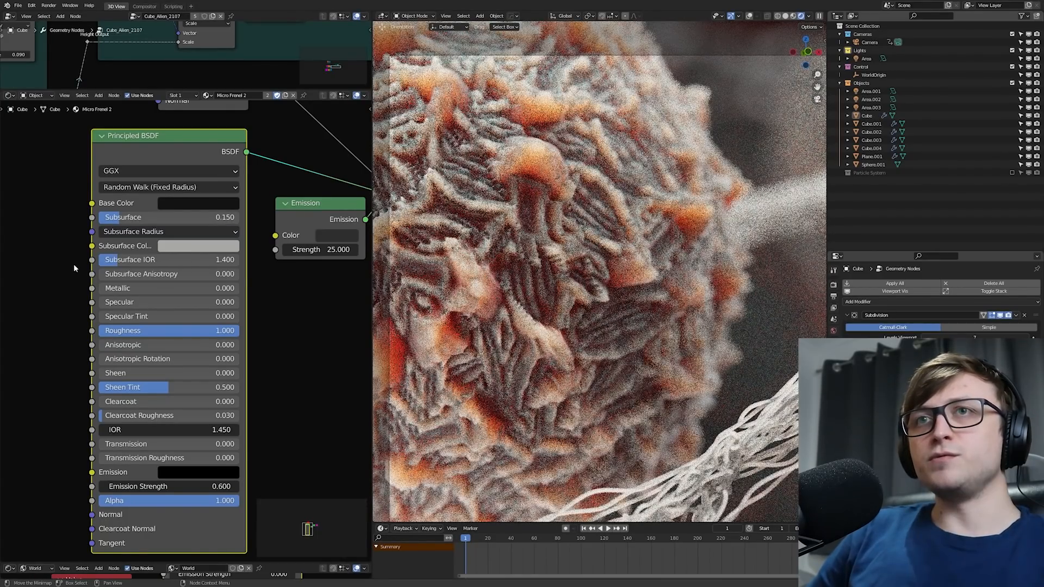
key(ctrl+z)
- Try Subsurface Radius values of 36.7 in the third channel and 22.4 in the second, cancelling the third-channel change
click(124, 234)
drag(140, 276, 247, 276)
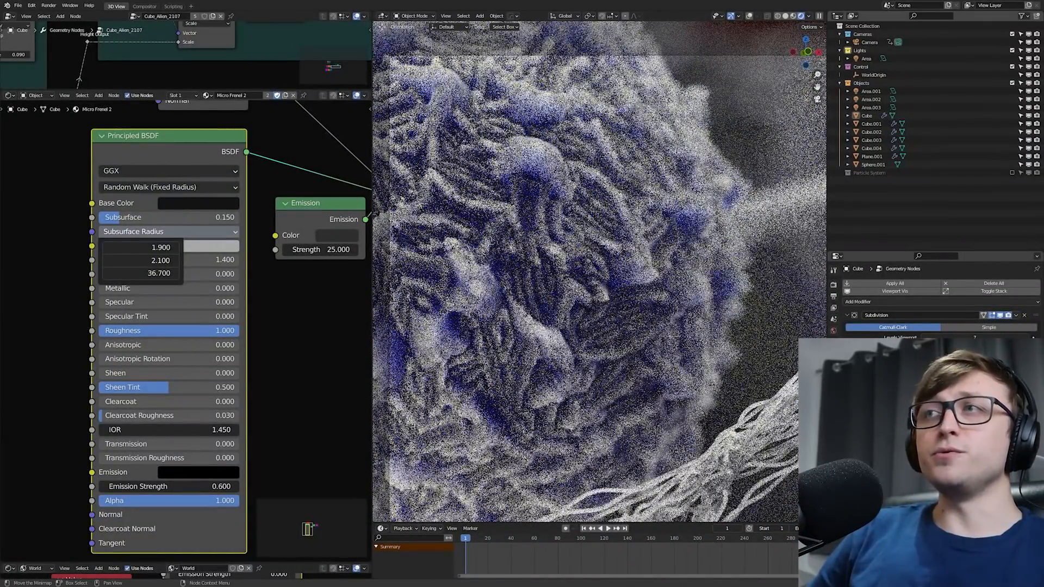
right_click(136, 271)
drag(139, 267, 164, 267)
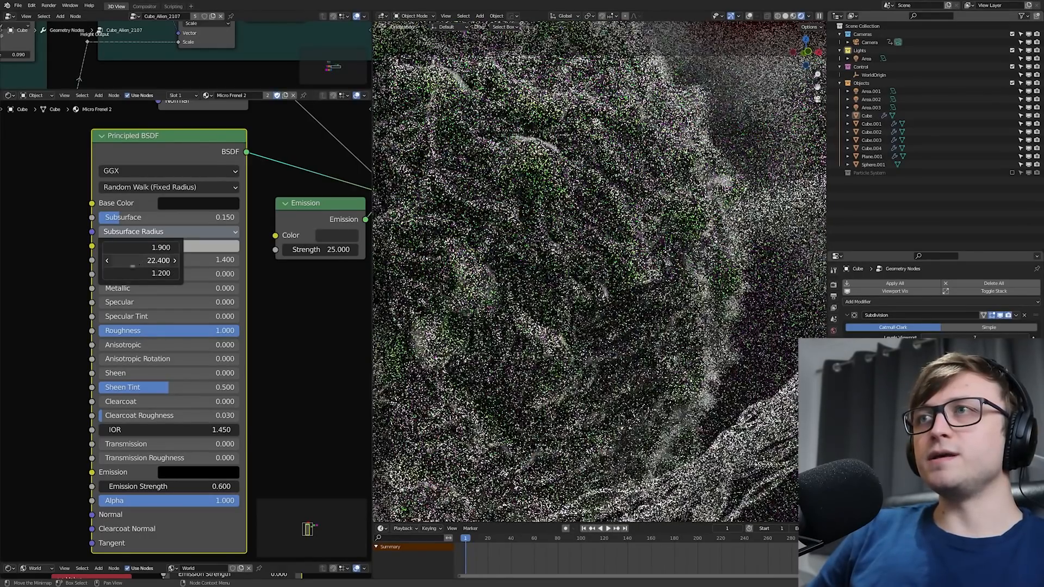
- Set the Principled BSDF Subsurface Radius to 7.7, 2.1 and 8.3 for a purple scattering tint on the microbe
drag(140, 249, 168, 275)
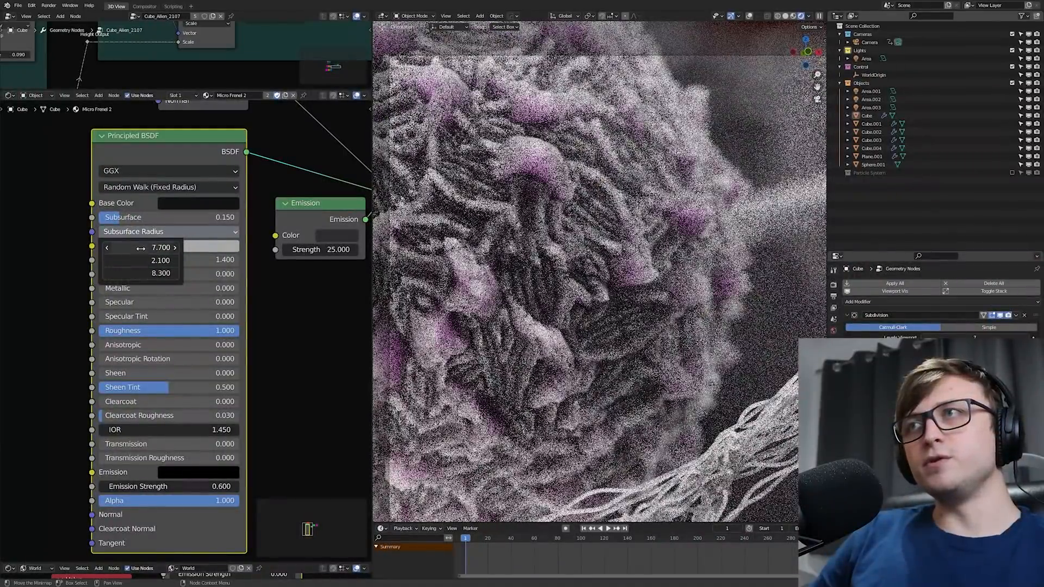
middle_drag(489, 272, 514, 289)
scroll(599, 272, down, 2)
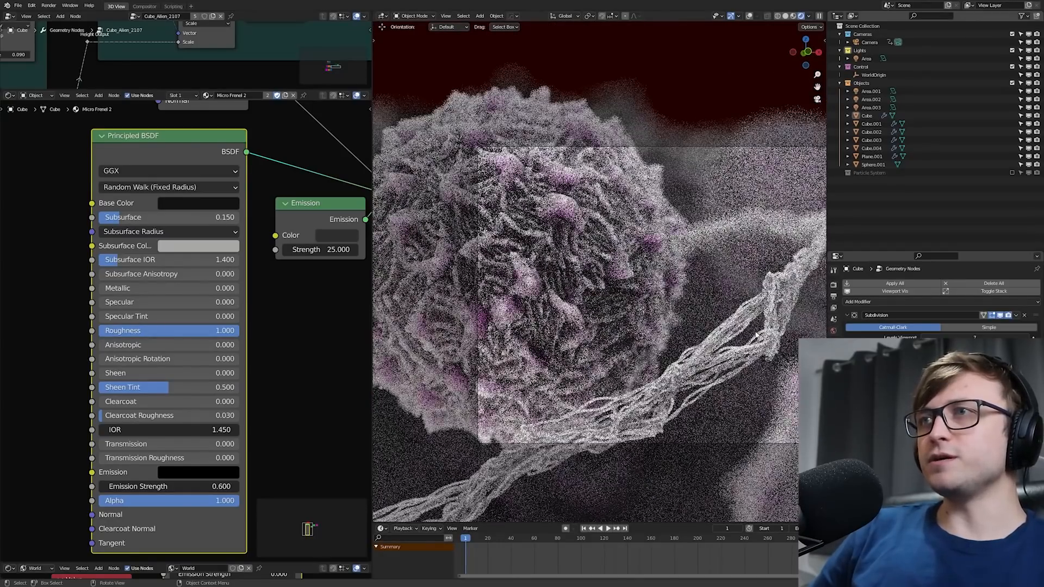
- Link the 0.040 Value node to the Density input of the world's Principled Volume
scroll(599, 271, down, 1)
middle_drag(571, 244, 511, 293)
drag(248, 563, 248, 419)
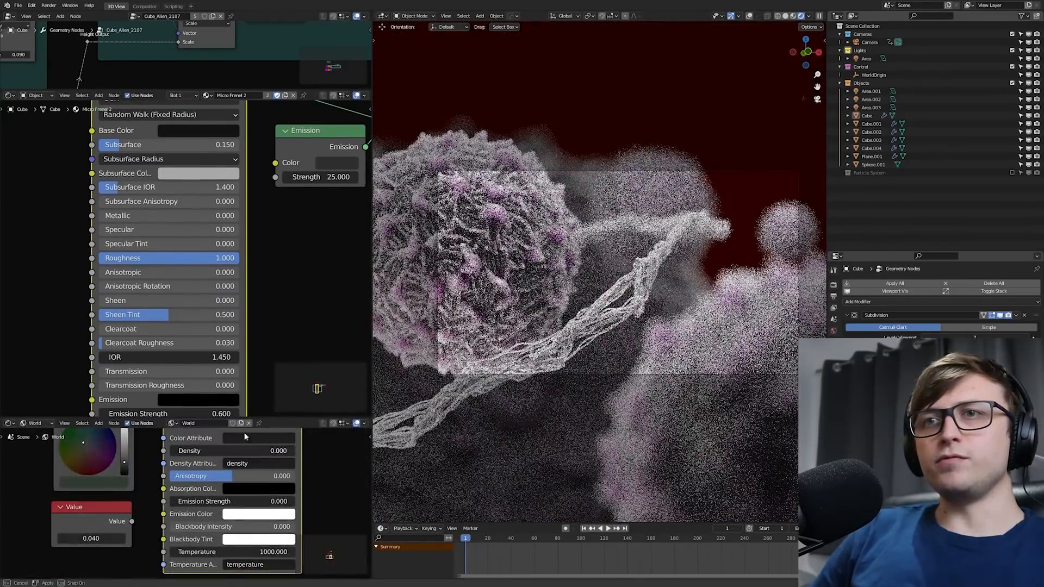
drag(162, 459, 163, 450)
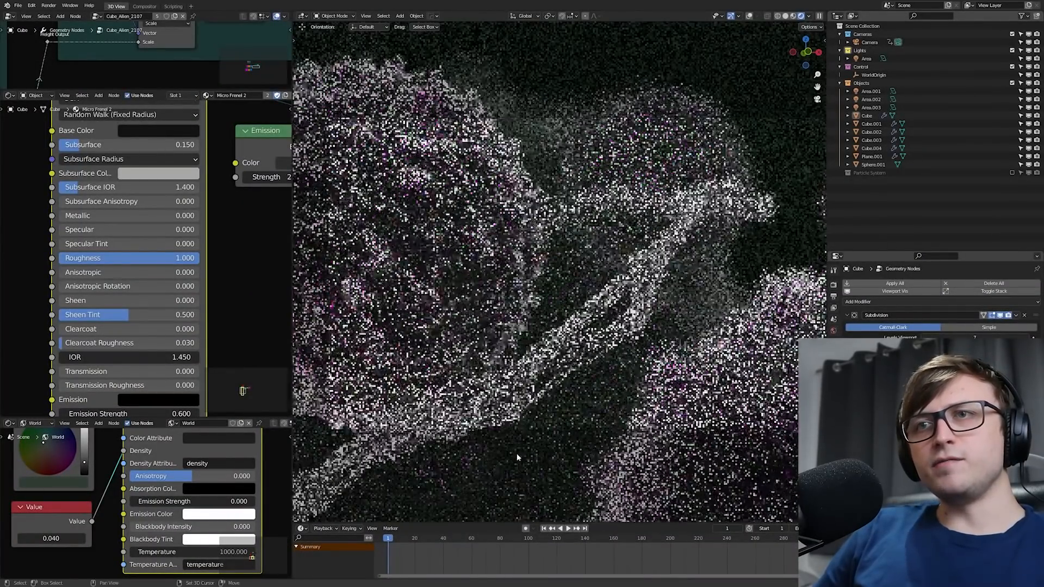
- Try a bluish-purple RGB color for the world's Principled Volume, and undo the color change
middle_drag(215, 445, 194, 514)
middle_drag(34, 514, 120, 486)
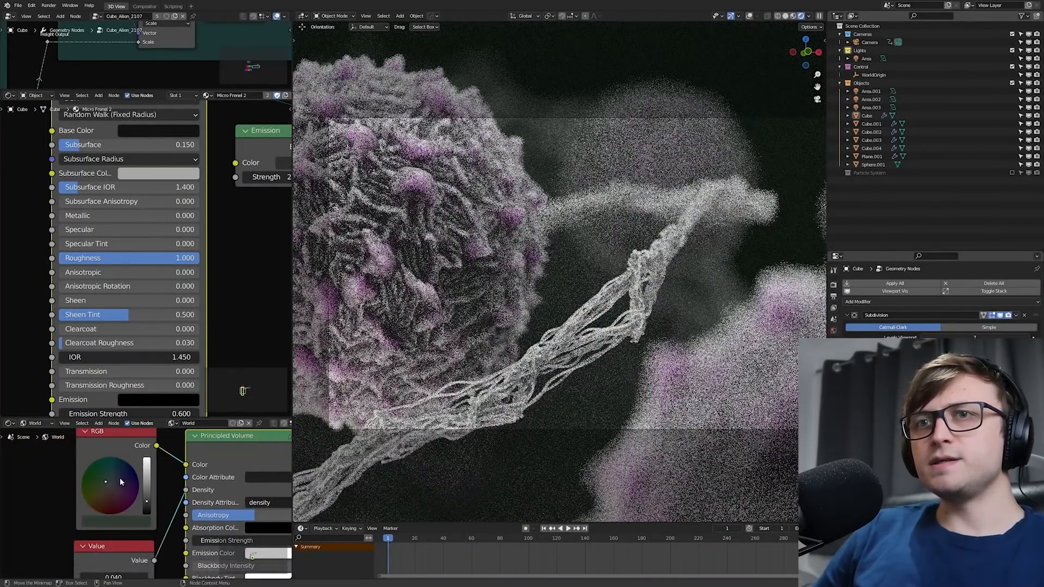
click(119, 484)
drag(119, 485, 115, 466)
click(148, 490)
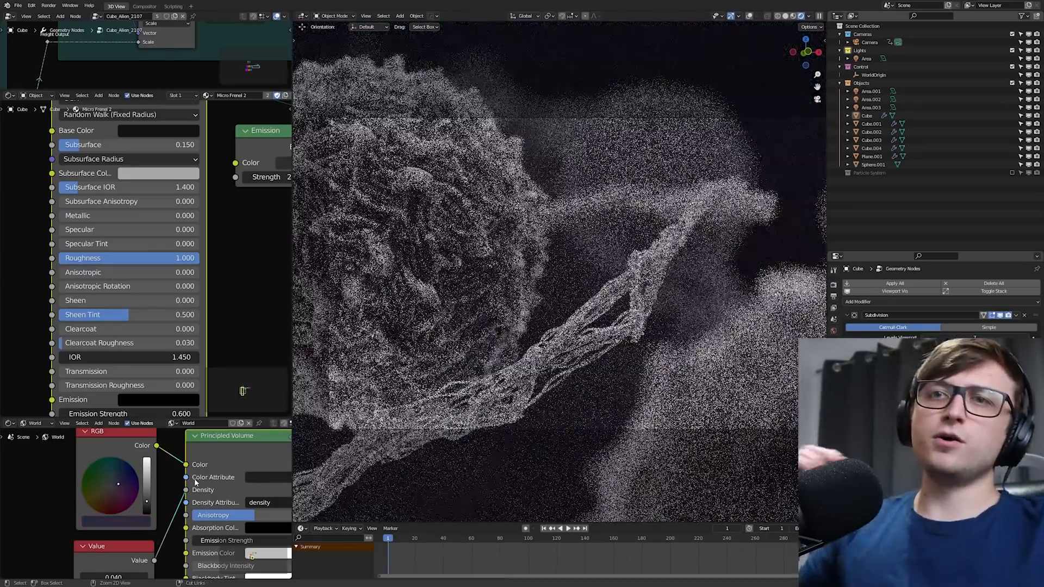
drag(114, 488, 105, 482)
key(ctrl+z)
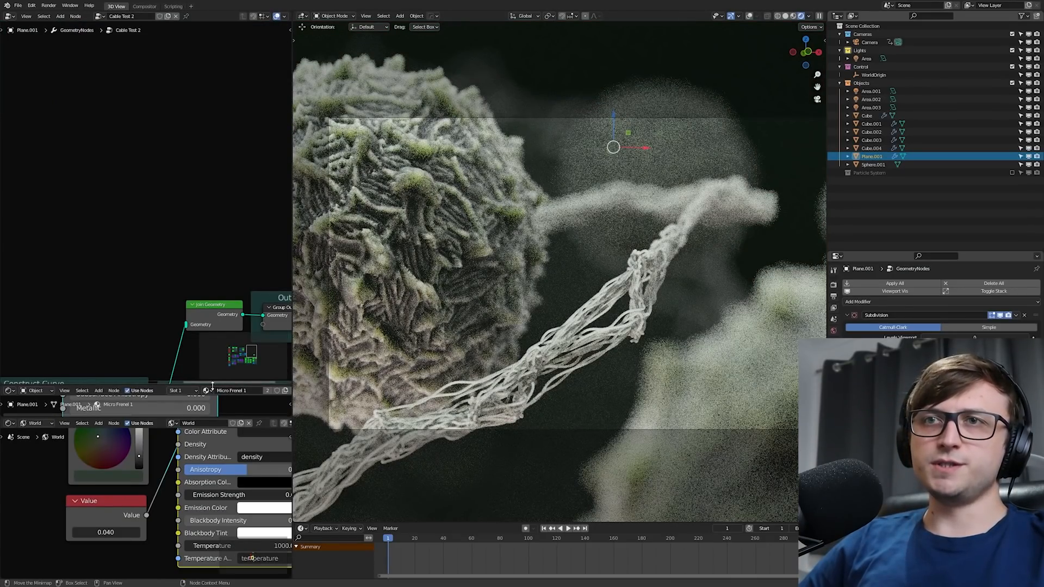
- Enlarge the geometry node editor showing the Cable Test 2 node tree by shrinking the material and world editors
drag(217, 385, 220, 520)
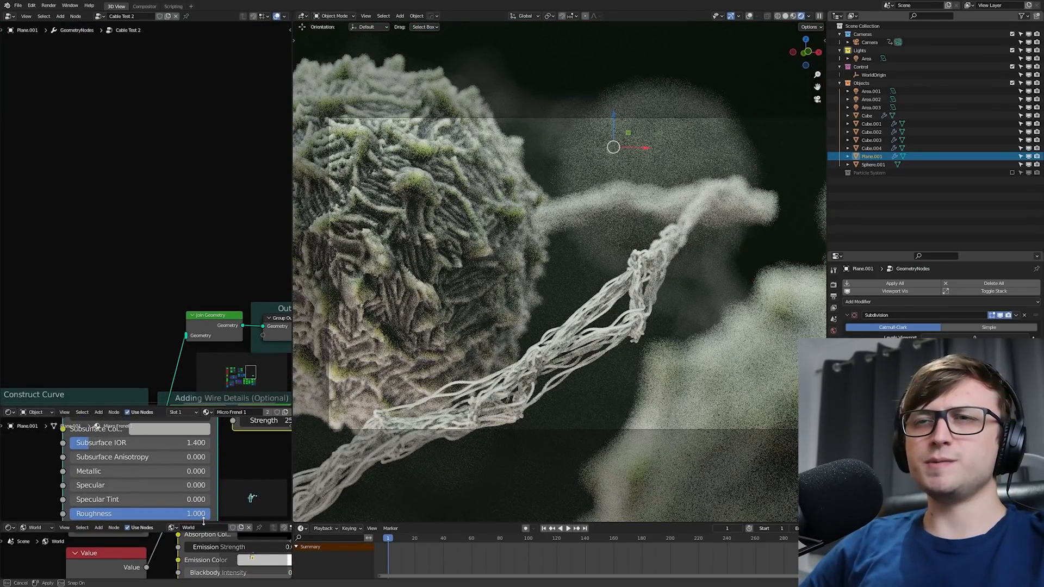
drag(223, 407, 223, 529)
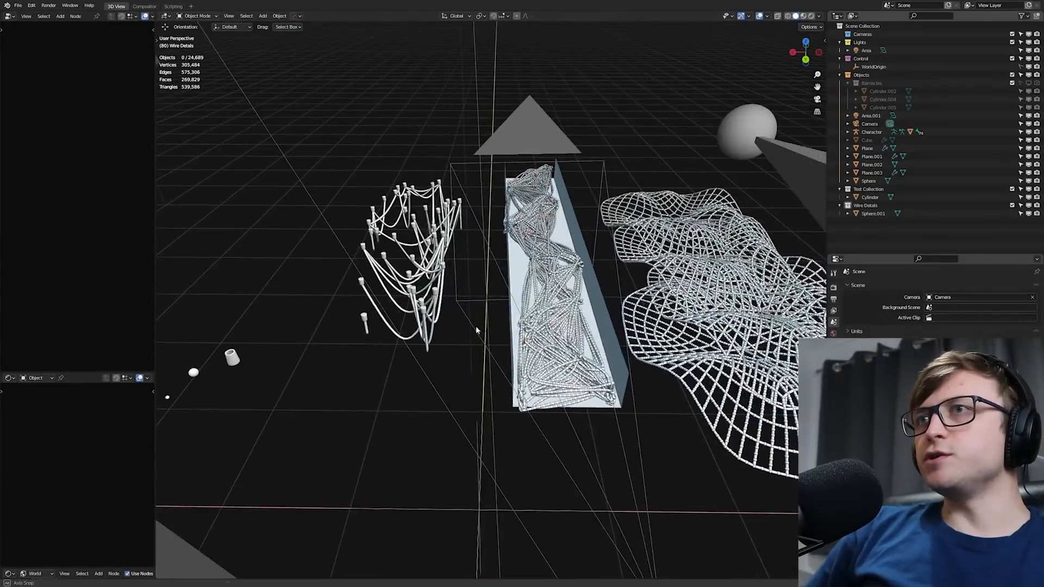
- Inspect the hanging wires, cable bundle and wire net examples in rendered shading from several angles
mouse_move(476, 330)
middle_down()
mouse_move(441, 326)
mouse_move(484, 341)
mouse_move(437, 353)
mouse_move(505, 375)
middle_up()
scroll(440, 327, up, 4)
key(z)
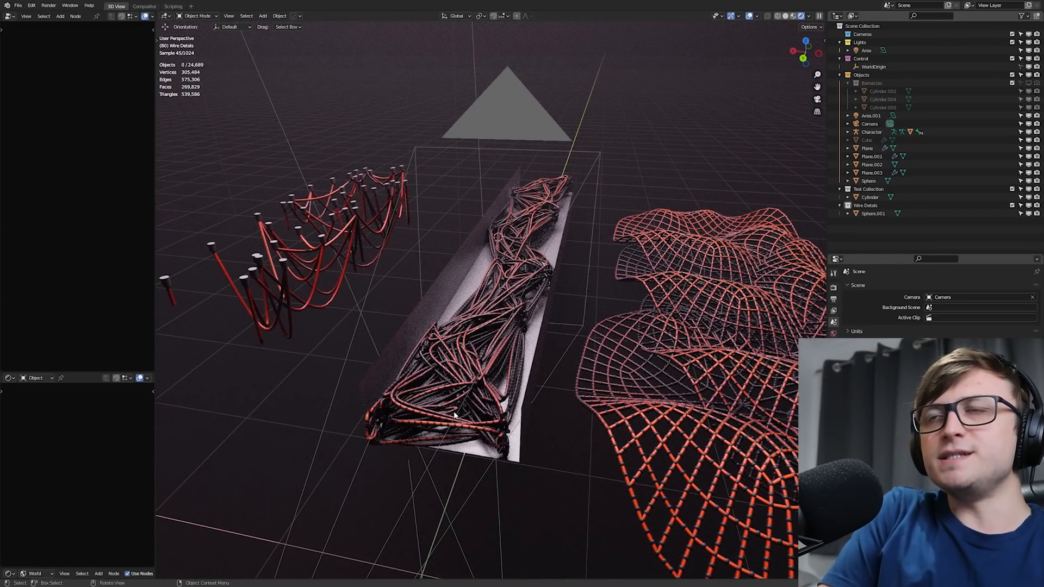
middle_drag(454, 415, 423, 384)
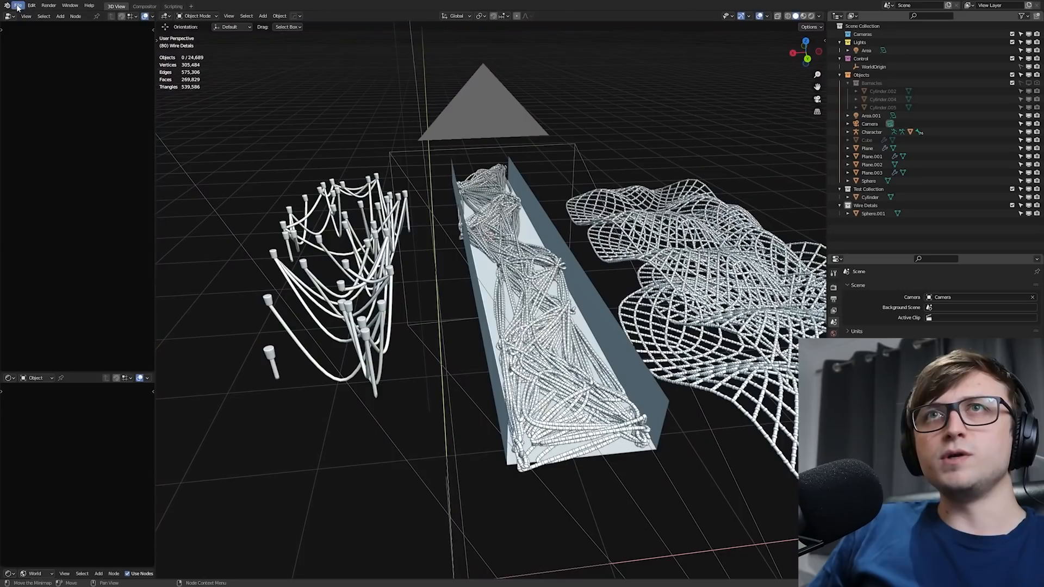
- Reopen the microbe scene file from the recently used files
click(18, 5)
mouse_move(38, 30)
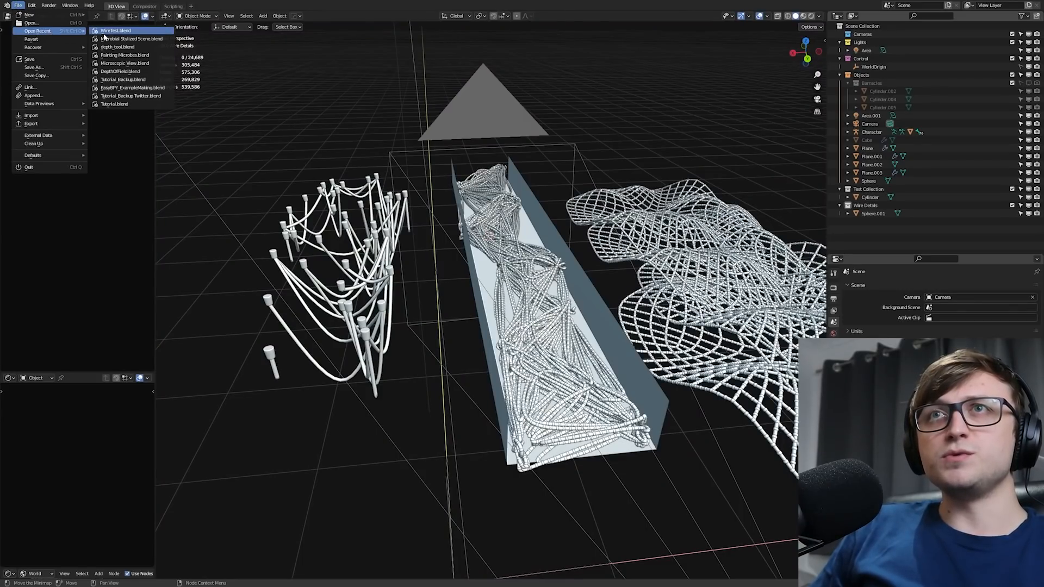
click(148, 52)
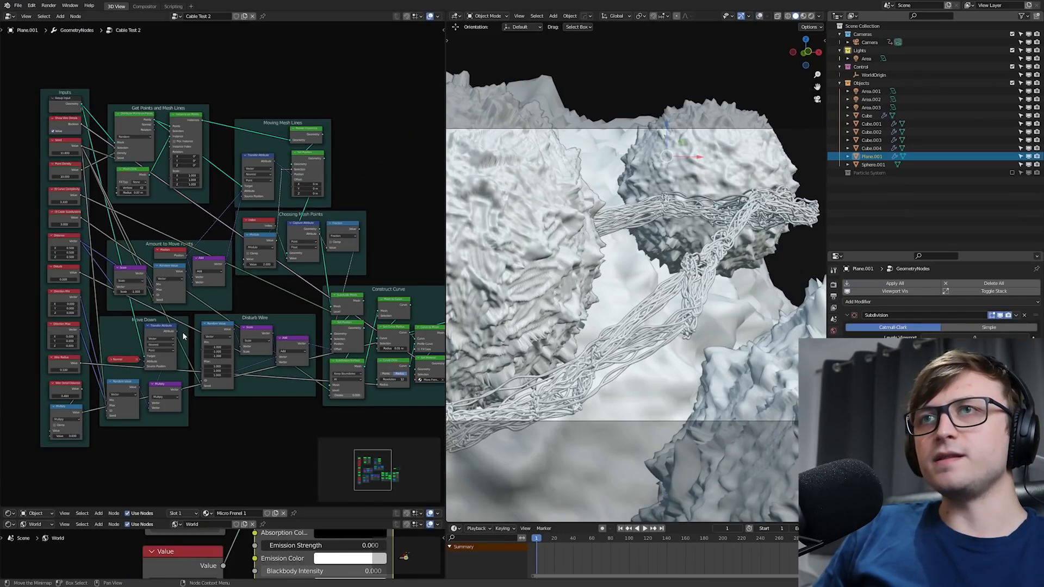
- Examine the whole Cable Test 2 node tree, from the Inputs frame through Construct Curve to the Output frame
middle_drag(216, 334, 210, 326)
key(ctrl+space)
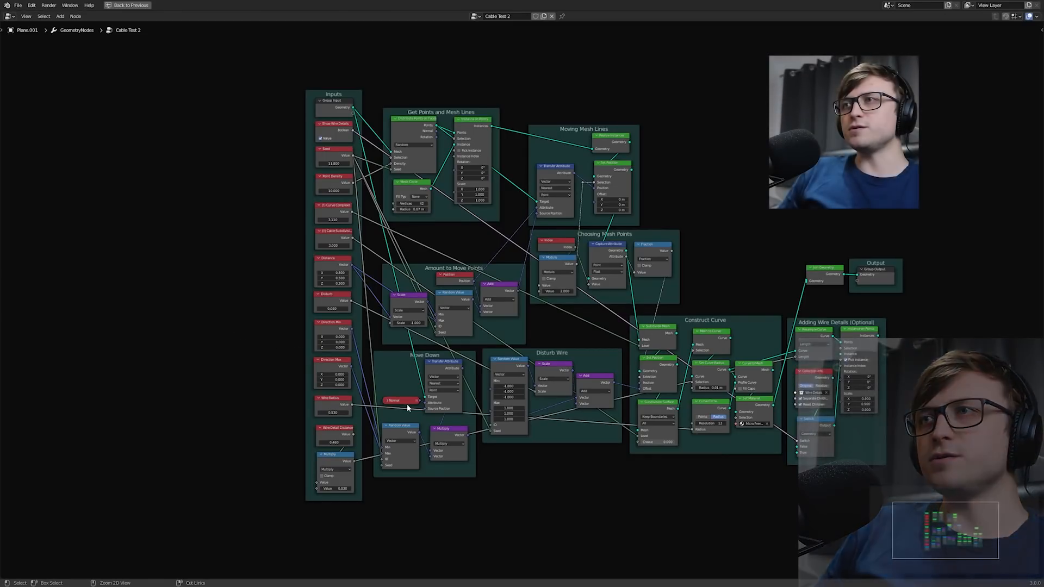
scroll(414, 381, up, 5)
scroll(471, 398, down, 2)
middle_drag(471, 401, 408, 396)
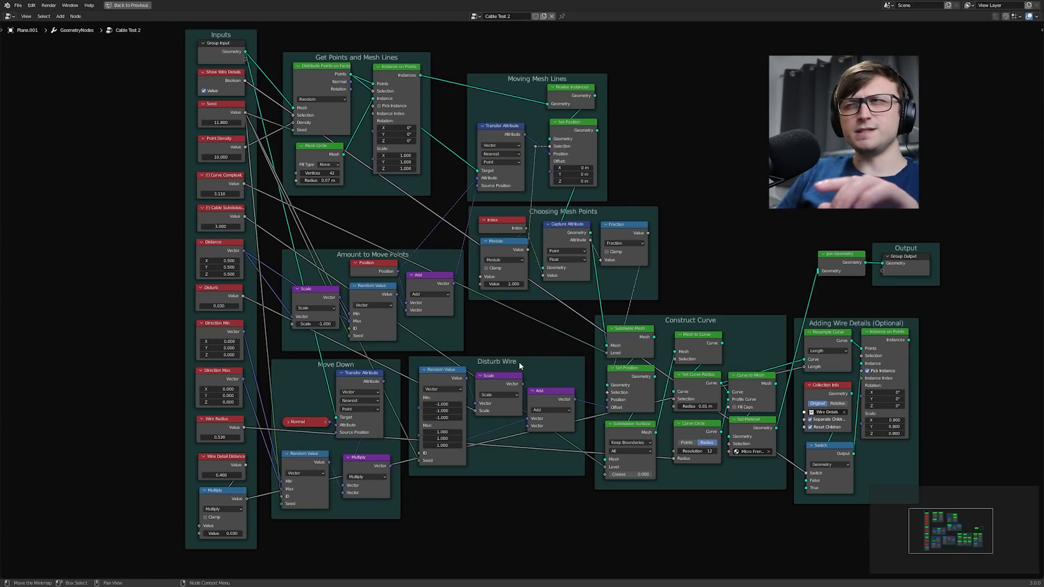
middle_drag(774, 380, 748, 379)
key(Home)
scroll(609, 375, up, 3)
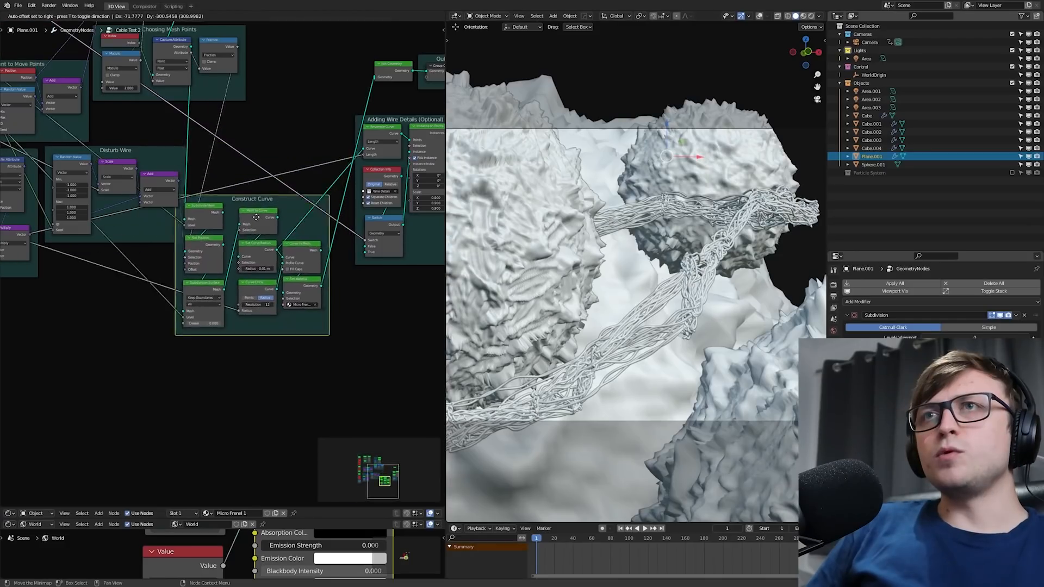
- Move the Construct Curve frame below the other frames and spread its Curve to Mesh and Set Material nodes apart
drag(256, 218, 212, 328)
middle_drag(212, 329, 216, 290)
scroll(209, 317, up, 4)
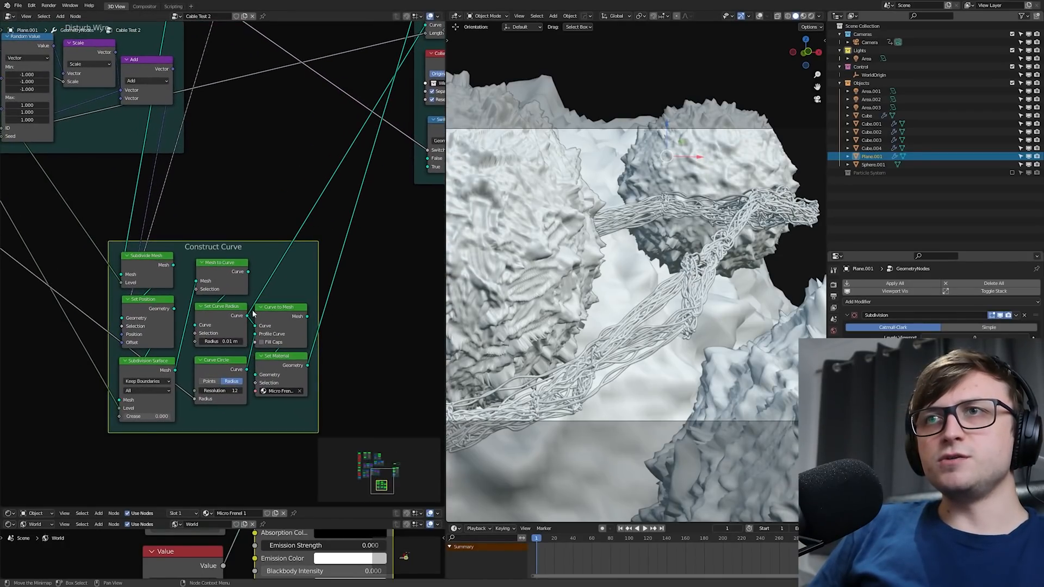
drag(284, 312, 409, 291)
middle_drag(409, 290, 316, 263)
drag(206, 330, 436, 269)
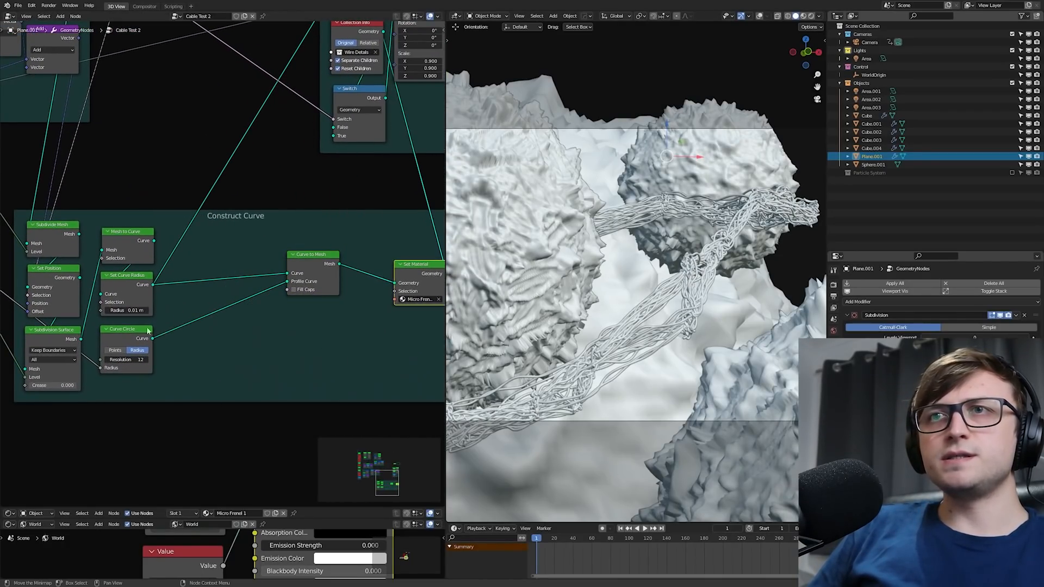
- Arrange the Construct Curve nodes in flow order, with Subdivision Surface, Mesh to Curve and Set Curve Radius leading to Curve to Mesh
drag(148, 331, 262, 297)
middle_drag(204, 317, 340, 337)
drag(196, 262, 89, 259)
drag(186, 291, 151, 264)
drag(190, 350, 216, 319)
drag(150, 263, 138, 329)
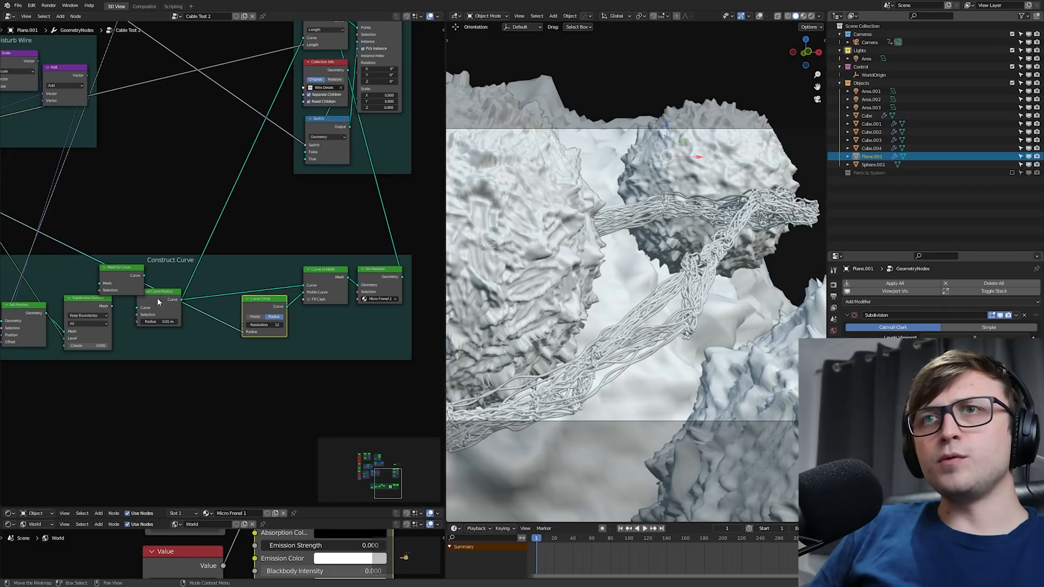
drag(158, 302, 202, 279)
drag(120, 270, 157, 319)
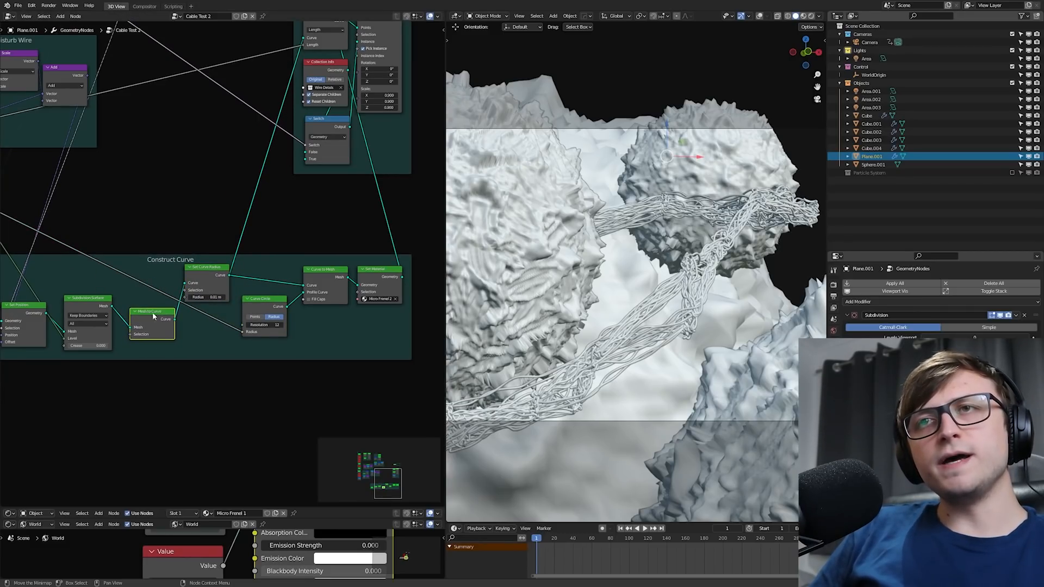
middle_drag(207, 282, 191, 303)
scroll(191, 302, up, 4)
drag(191, 301, 198, 311)
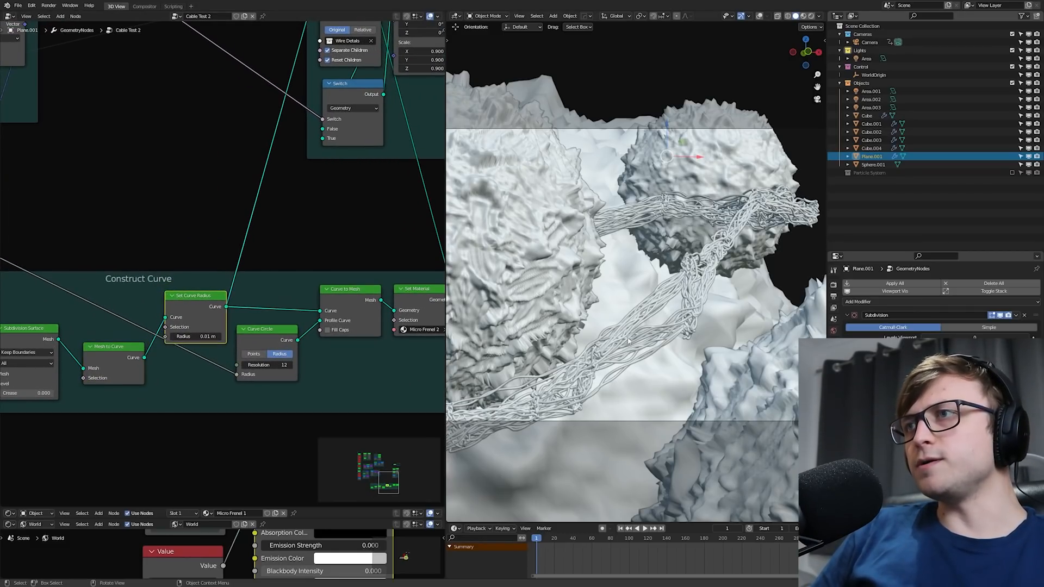
- Inspect the wires up close and place the Curve Circle node directly below Set Curve Radius
scroll(659, 351, up, 10)
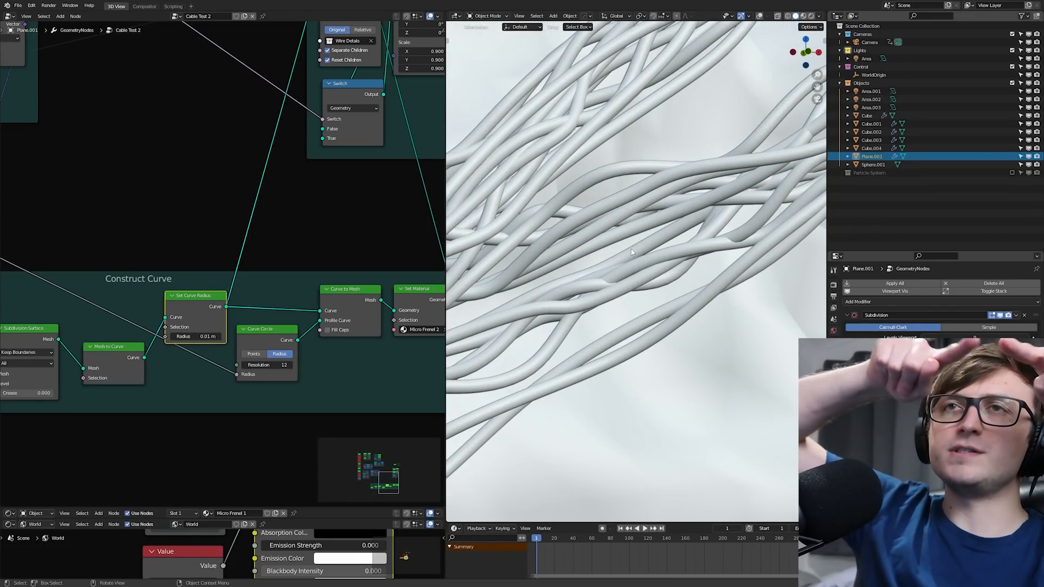
scroll(254, 346, up, 4)
middle_drag(254, 346, 200, 299)
drag(223, 282, 146, 322)
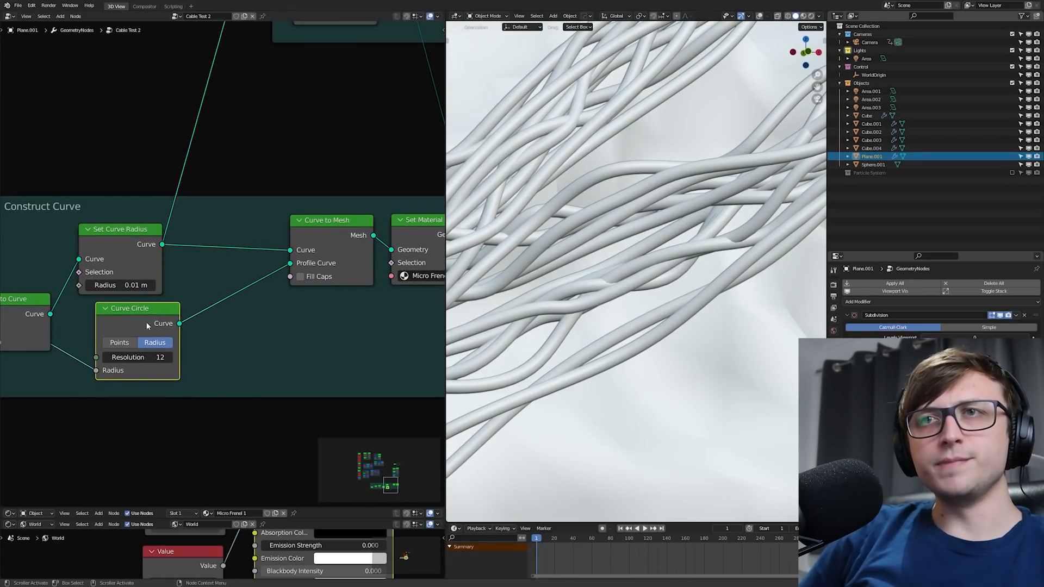
middle_drag(146, 322, 182, 313)
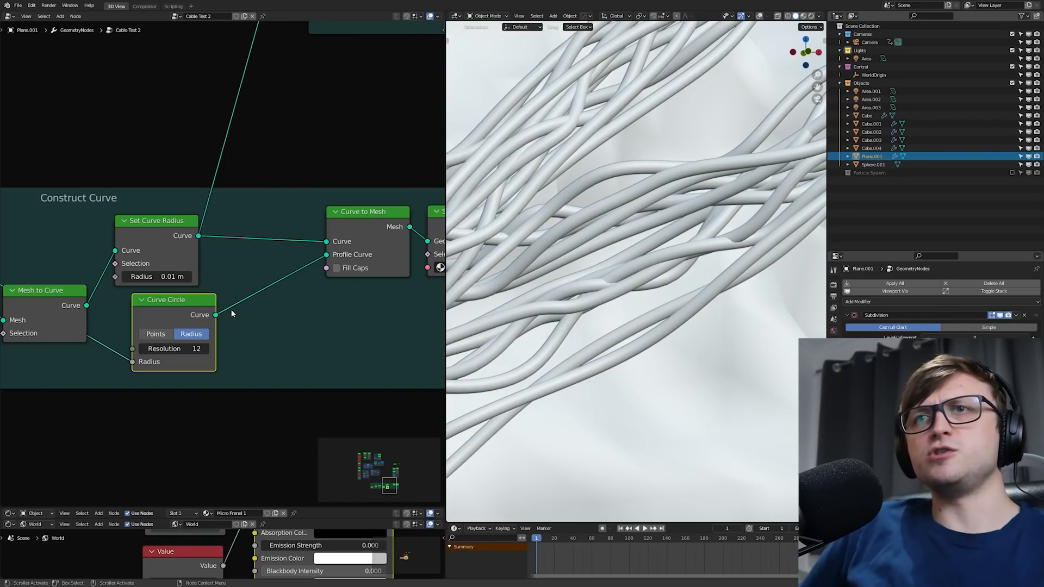
drag(161, 307, 152, 320)
- Try a Curve Circle Resolution of 3 and inspect the wire profiles and open ends up close
key(ctrl+space)
scroll(370, 308, down, 1)
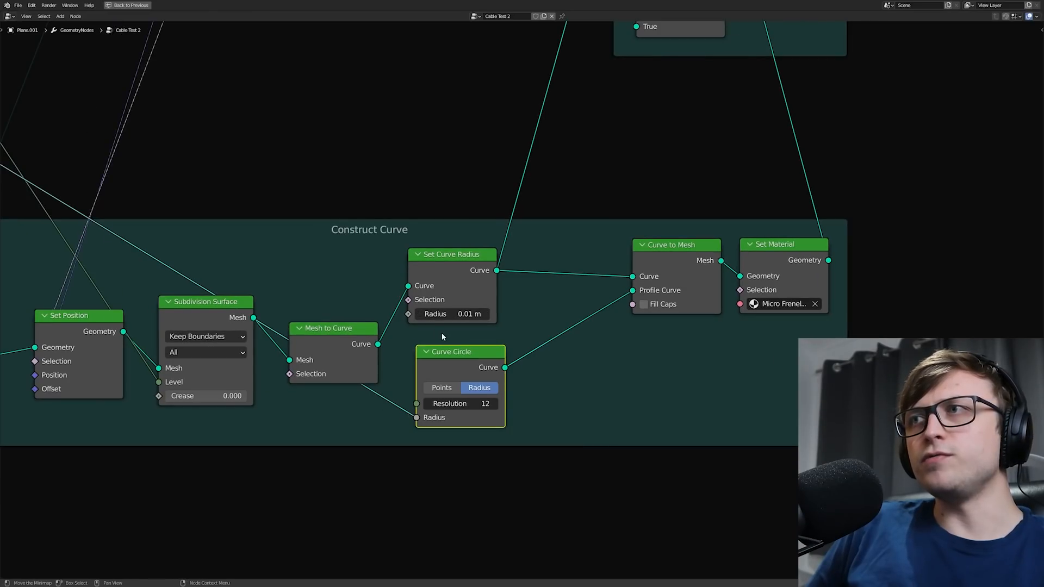
middle_drag(441, 332, 627, 297)
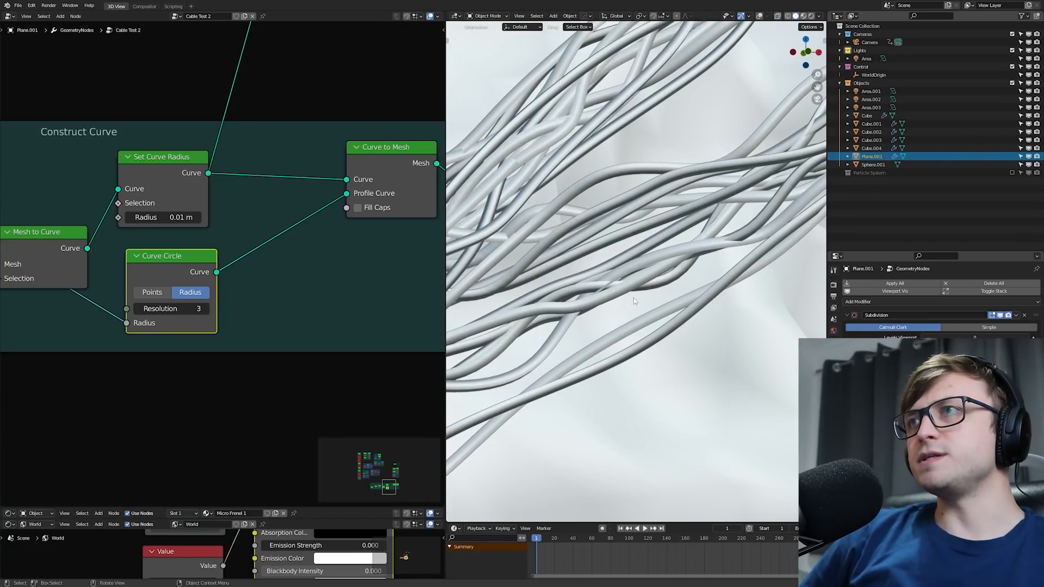
middle_drag(634, 298, 637, 331)
scroll(655, 260, up, 3)
middle_drag(372, 231, 172, 294)
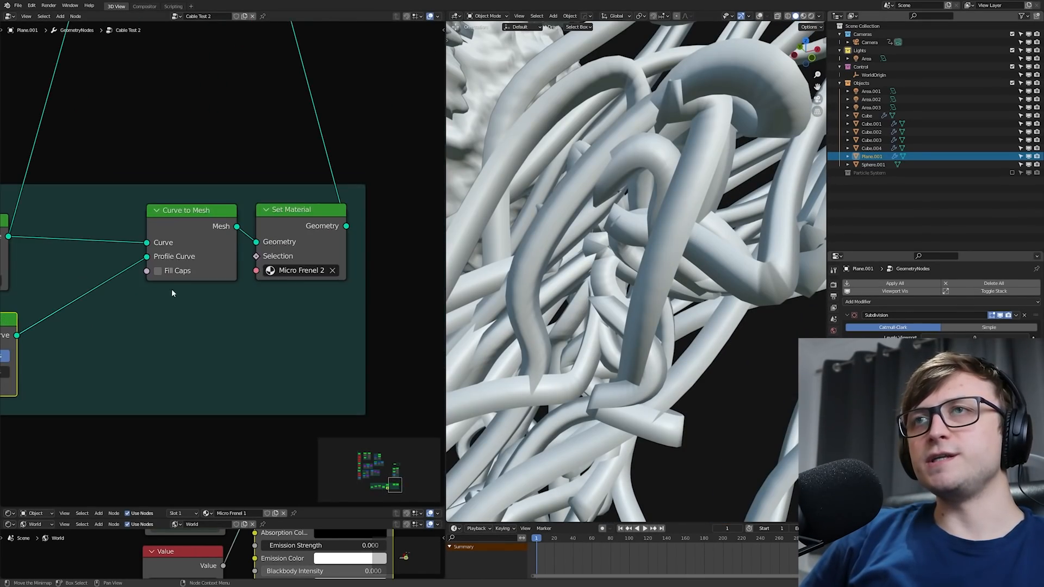
scroll(172, 294, down, 3)
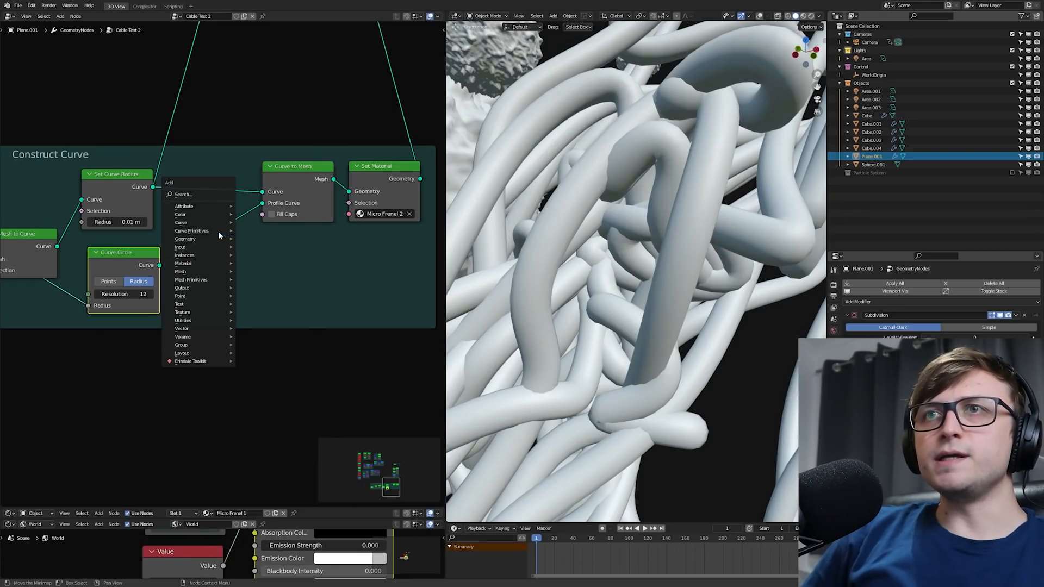
- Add a Star curve primitive and link it to the Profile Curve input of Curve to Mesh
mouse_move(219, 233)
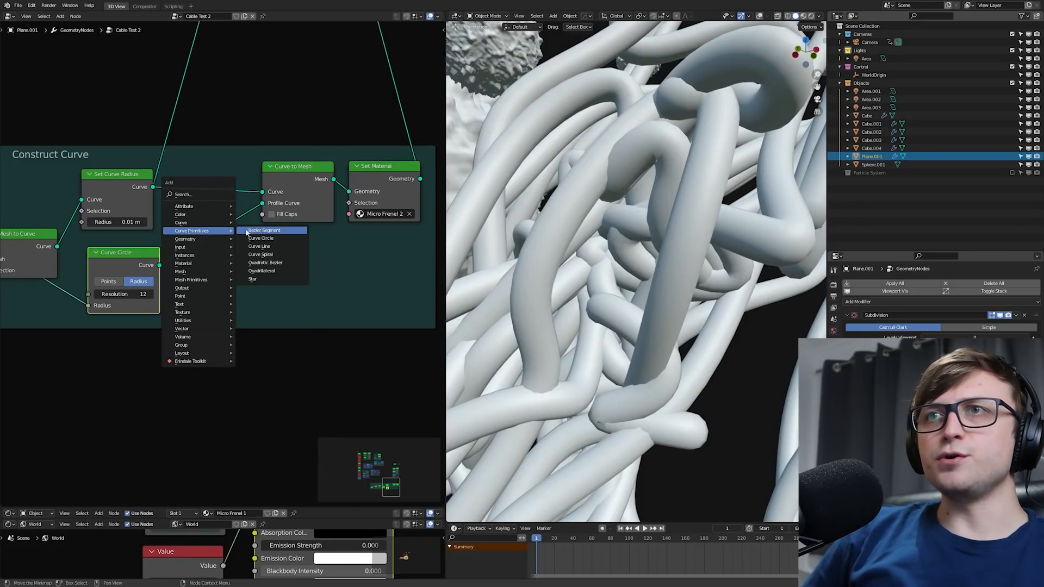
click(278, 281)
click(254, 291)
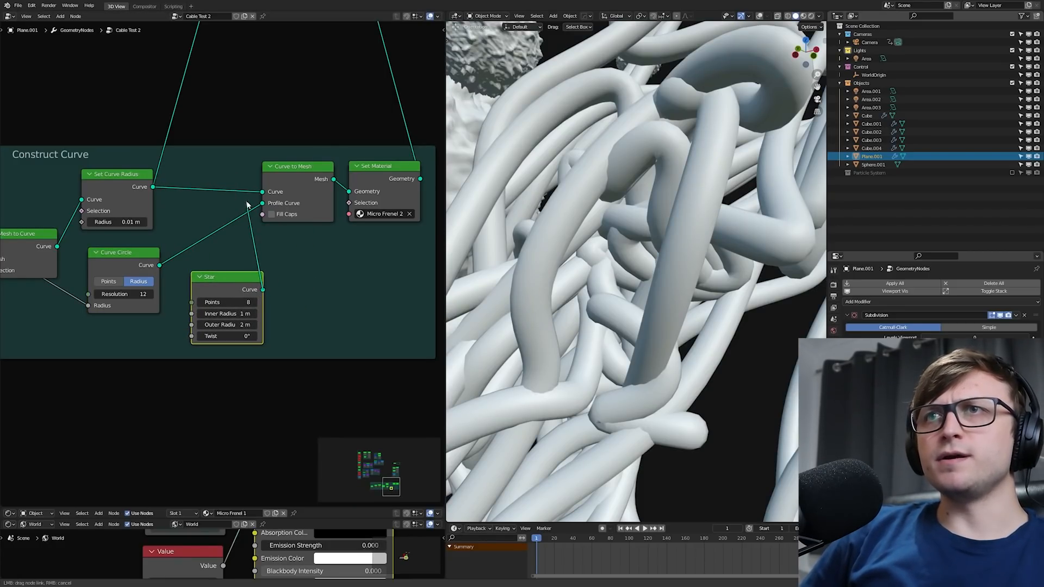
drag(246, 204, 263, 203)
middle_drag(628, 298, 604, 266)
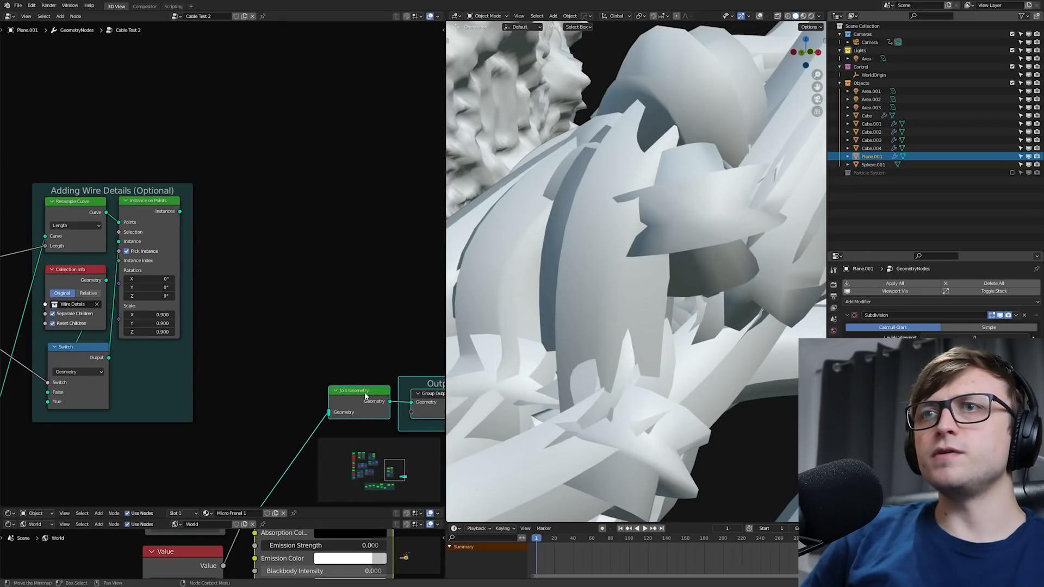
- Insert a Set Shade Smooth node between Join Geometry and Group Output, with Shade Smooth disabled
middle_drag(304, 478, 306, 236)
key(shift+a)
text(set)
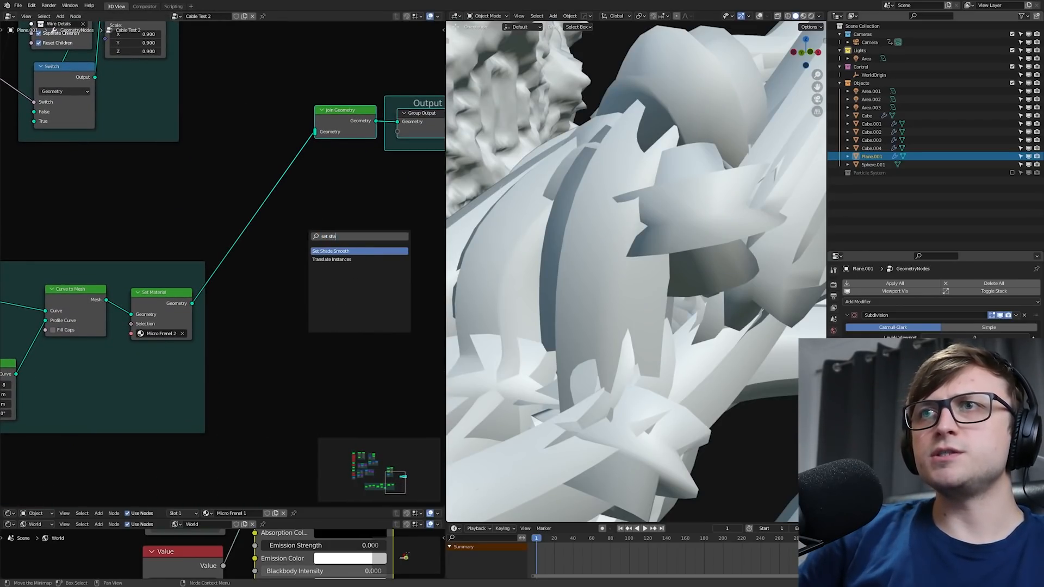
text( sha)
key(Return)
click(401, 152)
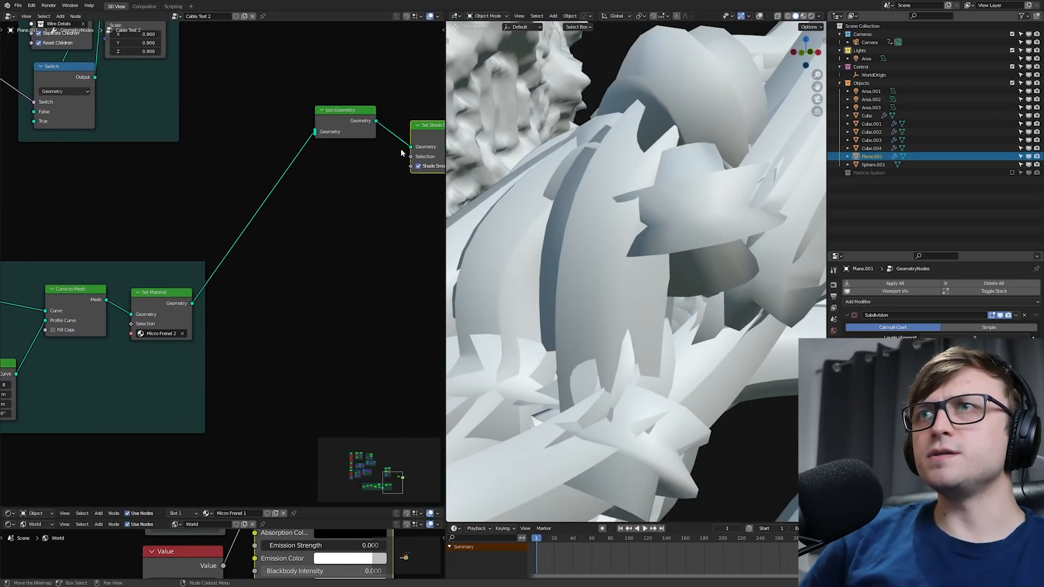
middle_drag(402, 153, 316, 189)
click(327, 180)
- Inspect the flat-shaded wires and set the Star node's Inner Radius to 1.62 m
middle_drag(614, 326, 625, 268)
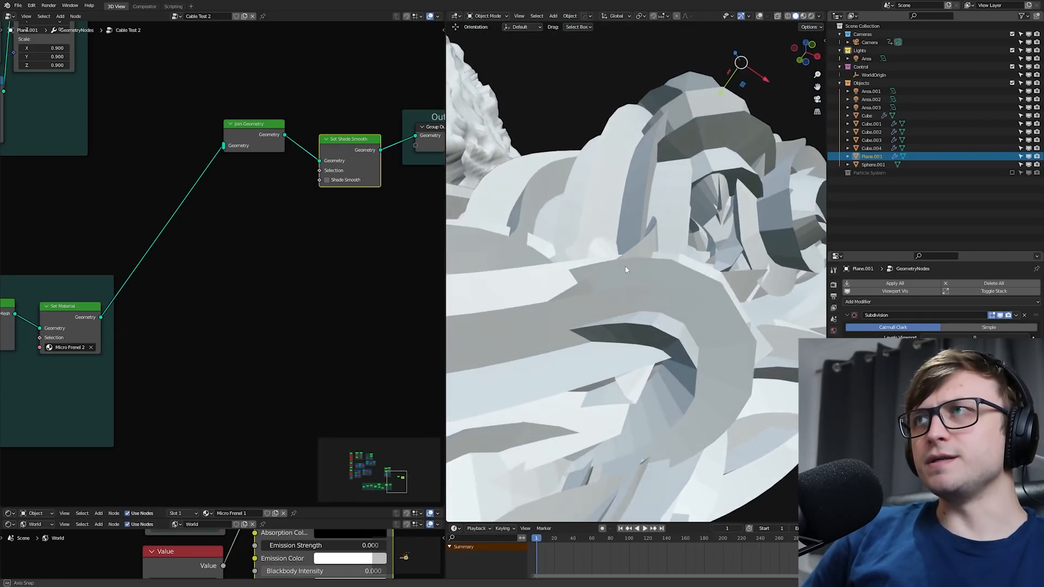
middle_drag(625, 268, 639, 283)
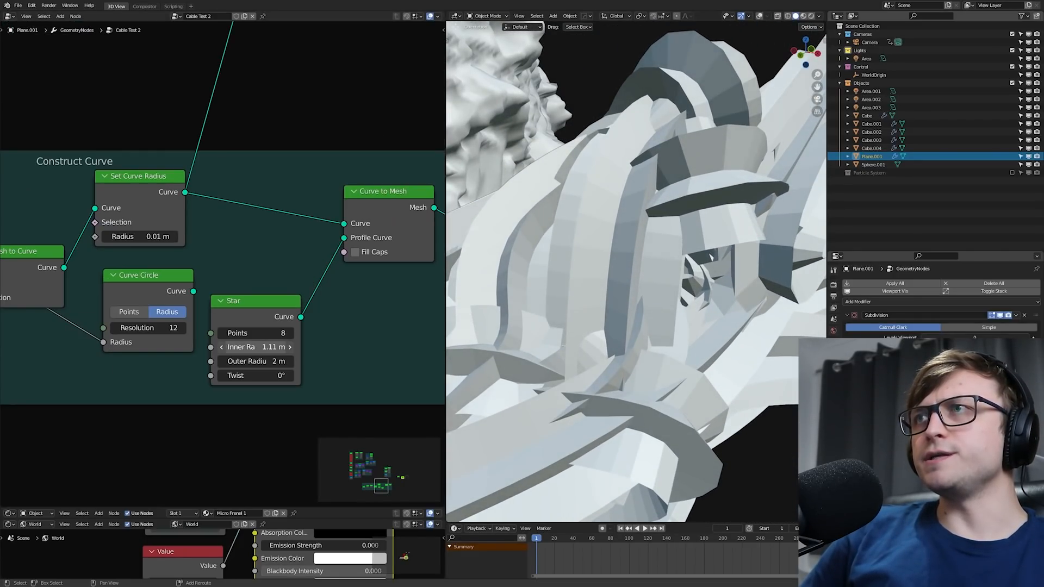
drag(255, 347, 287, 347)
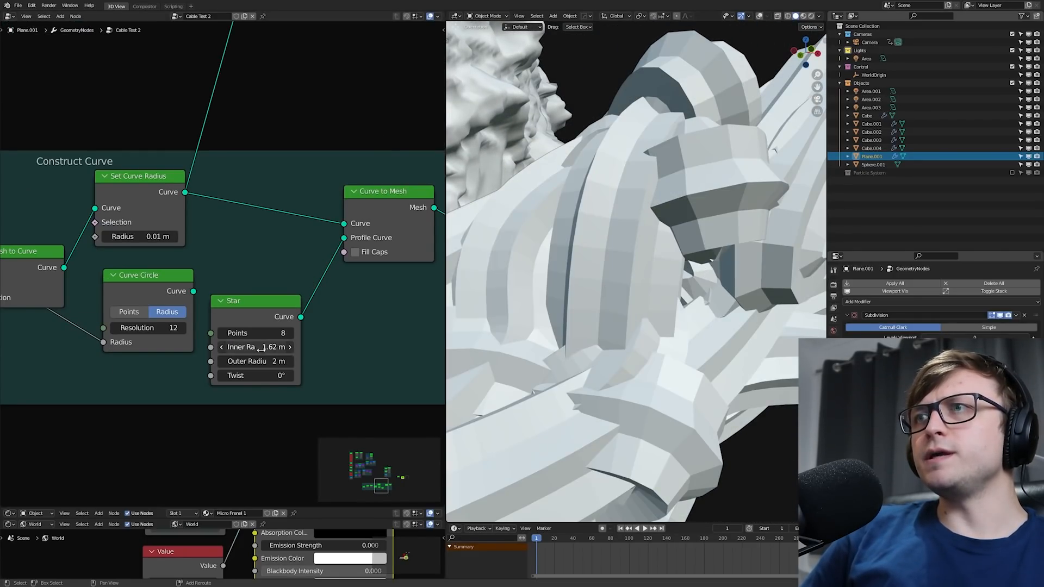
- Preview the star-profile wires in rendered shading in a maximized viewport
mouse_move(655, 239)
ctrl+middle_down()
mouse_move(669, 334)
mouse_move(595, 385)
mouse_move(484, 393)
mouse_move(501, 384)
ctrl+middle_up()
key(ctrl+space)
key(z)
click(554, 357)
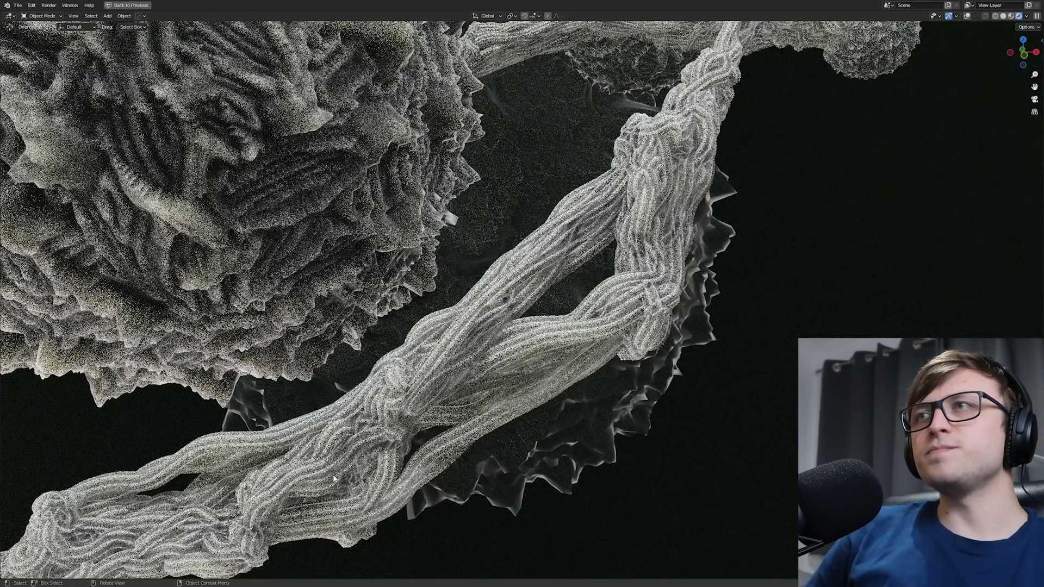
- Inspect the wire strands up close, then restore the full layout and widen the 3D viewport around the microbe scene
middle_drag(339, 471, 384, 445)
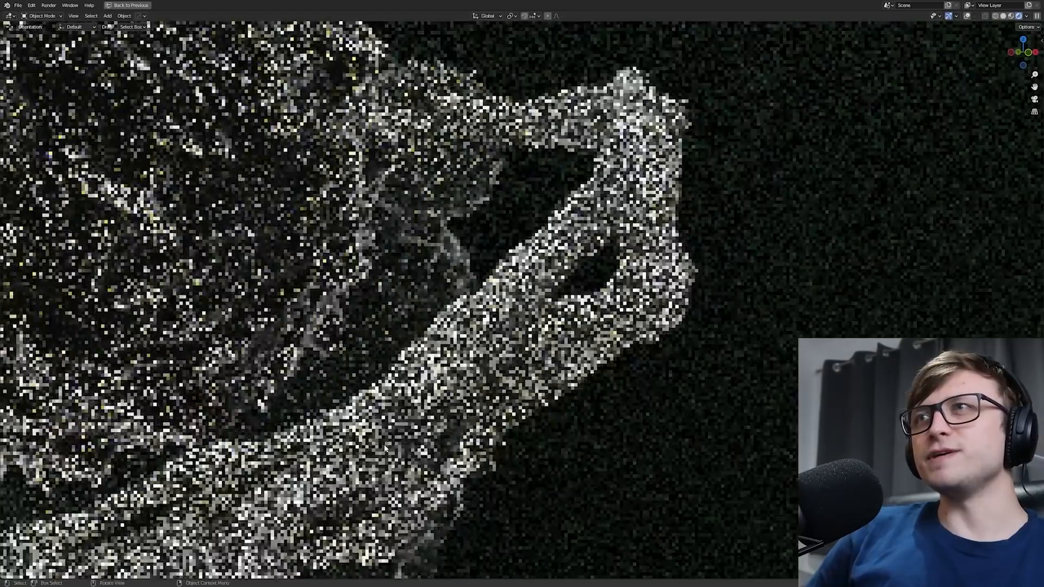
drag(645, 304, 172, 300)
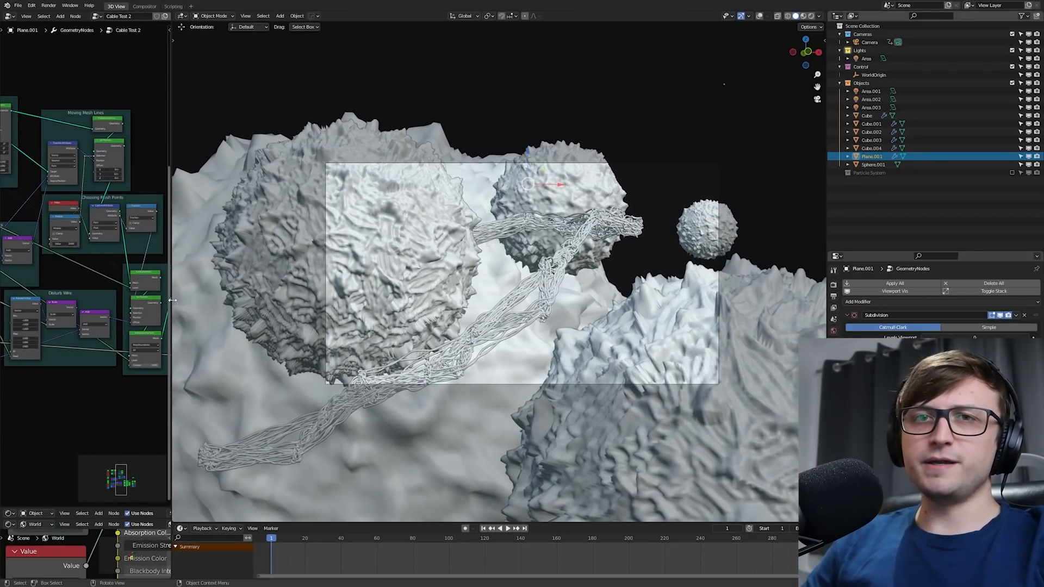
drag(173, 300, 634, 280)
middle_drag(400, 278, 375, 304)
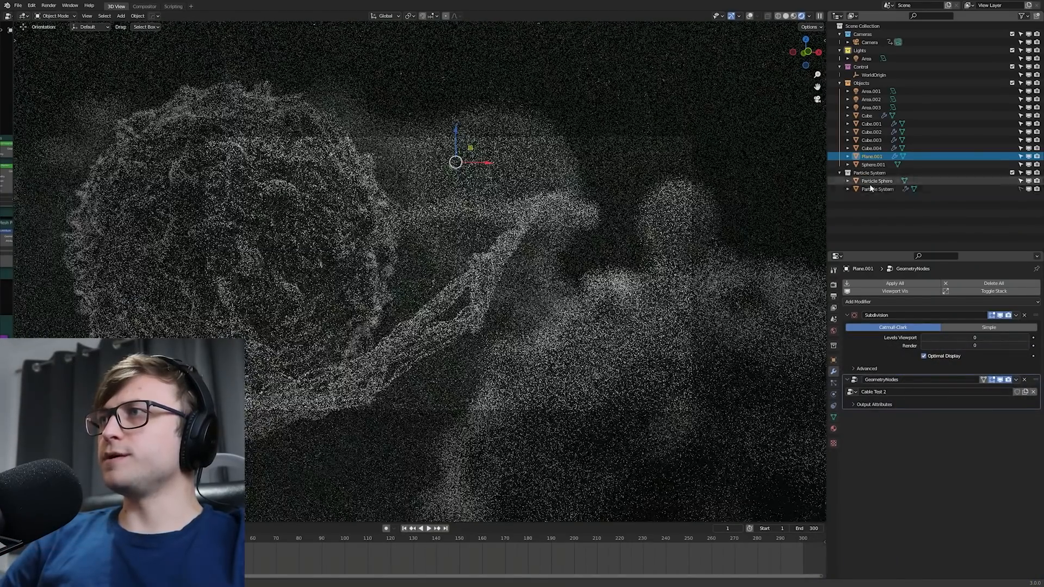
- Select the Particle System object and examine its emission, source and render settings, including the instance object
click(871, 188)
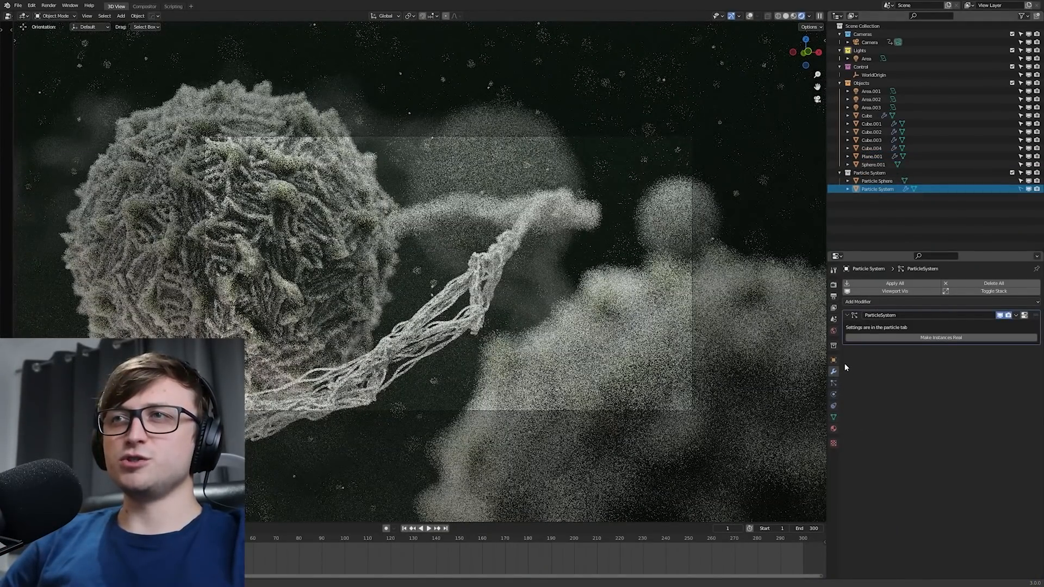
click(833, 383)
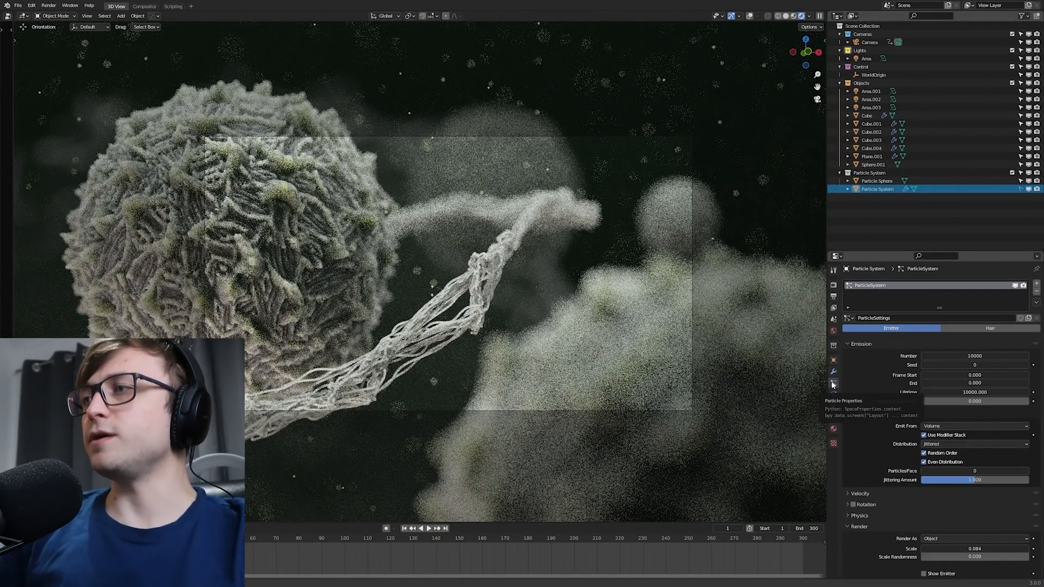
scroll(995, 447, down, 1)
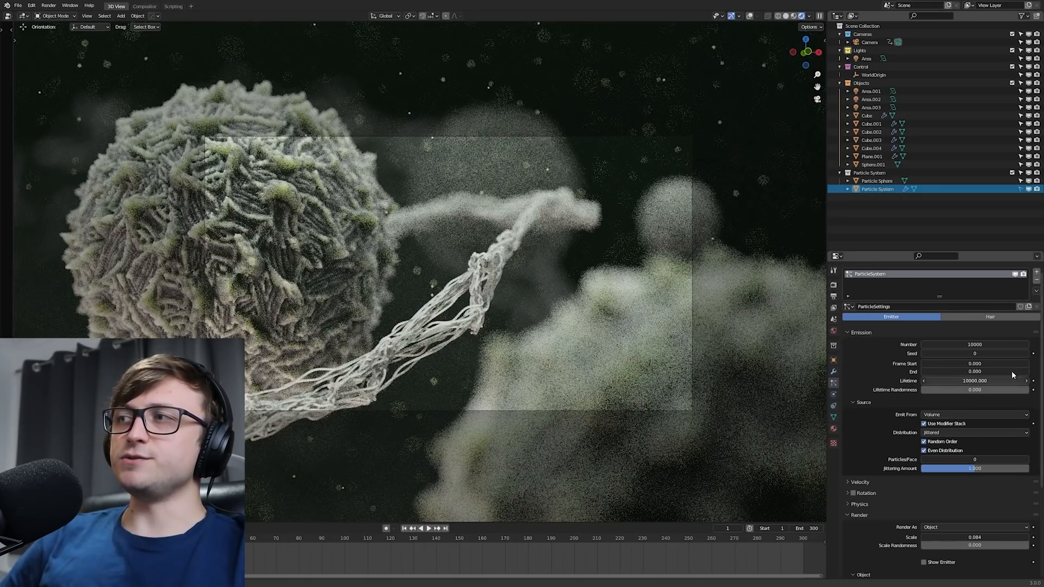
scroll(985, 457, down, 3)
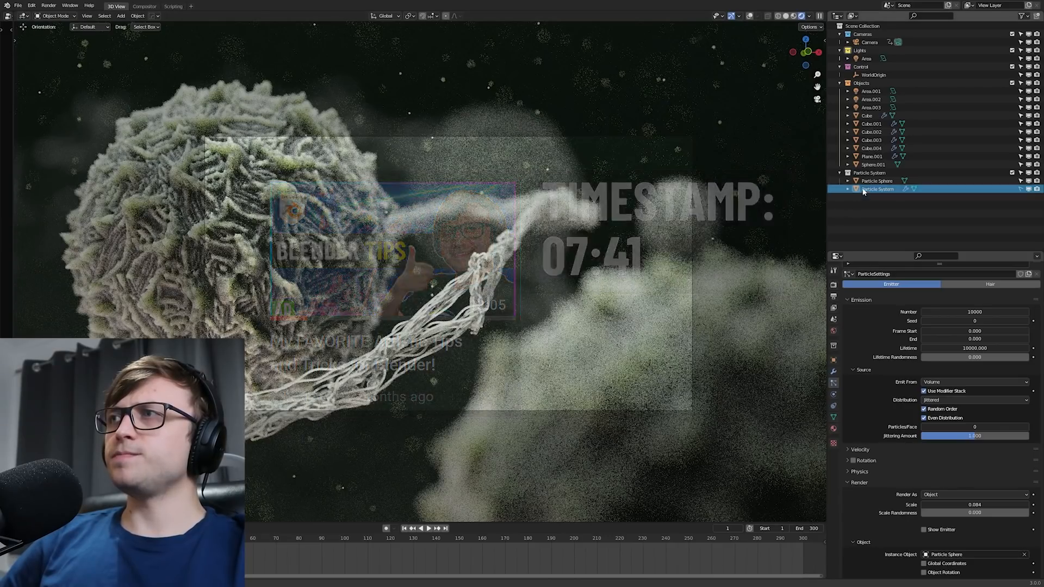
scroll(954, 459, down, 5)
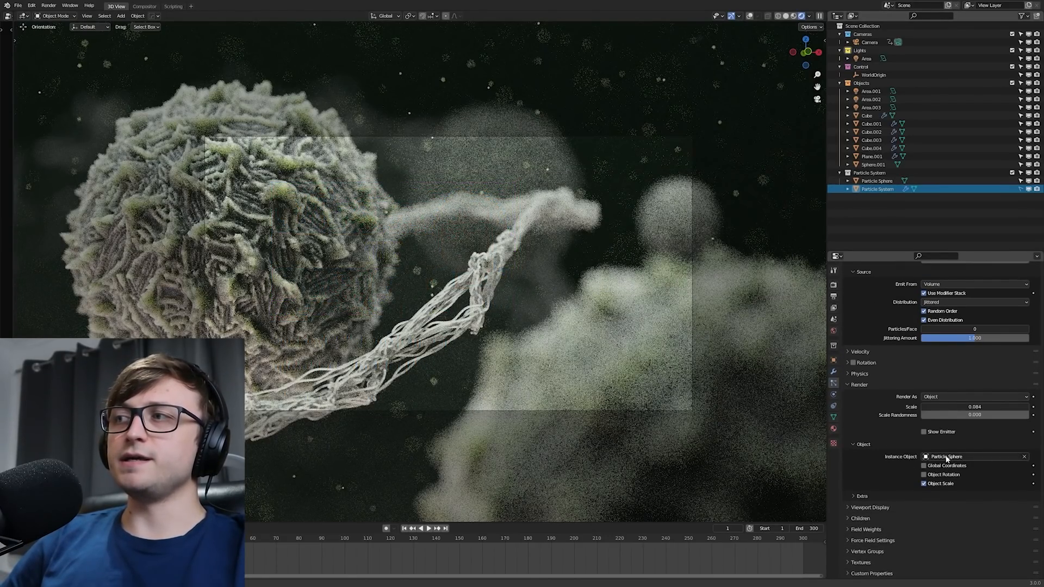
- Select the Particle Sphere, frame it in solid shading and examine its glowing material in rendered shading
click(876, 181)
middle_drag(595, 237, 551, 252)
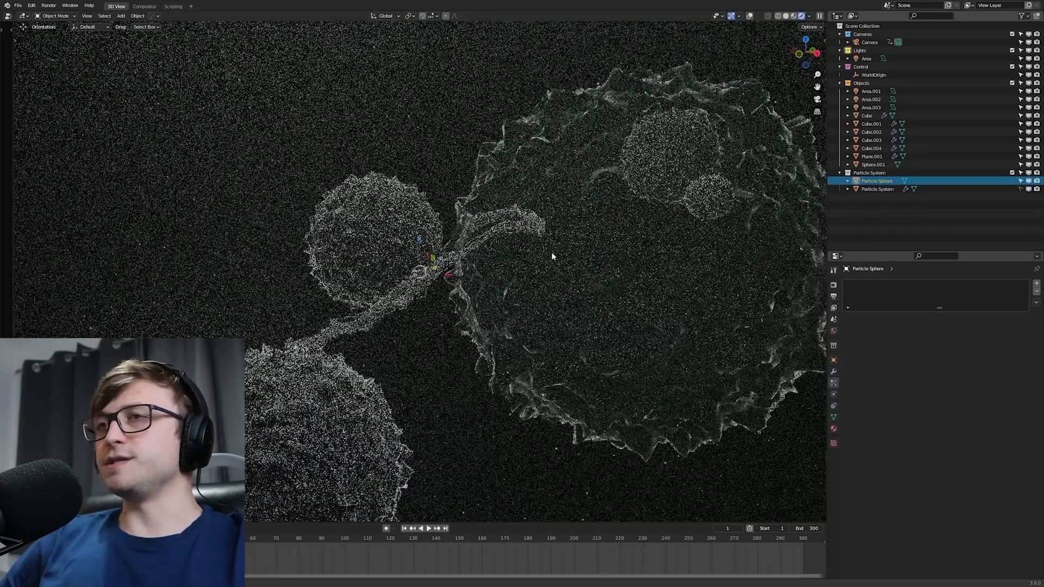
key(KP_Decimal)
key(z)
click(565, 286)
middle_drag(452, 326, 552, 329)
scroll(486, 349, down, 5)
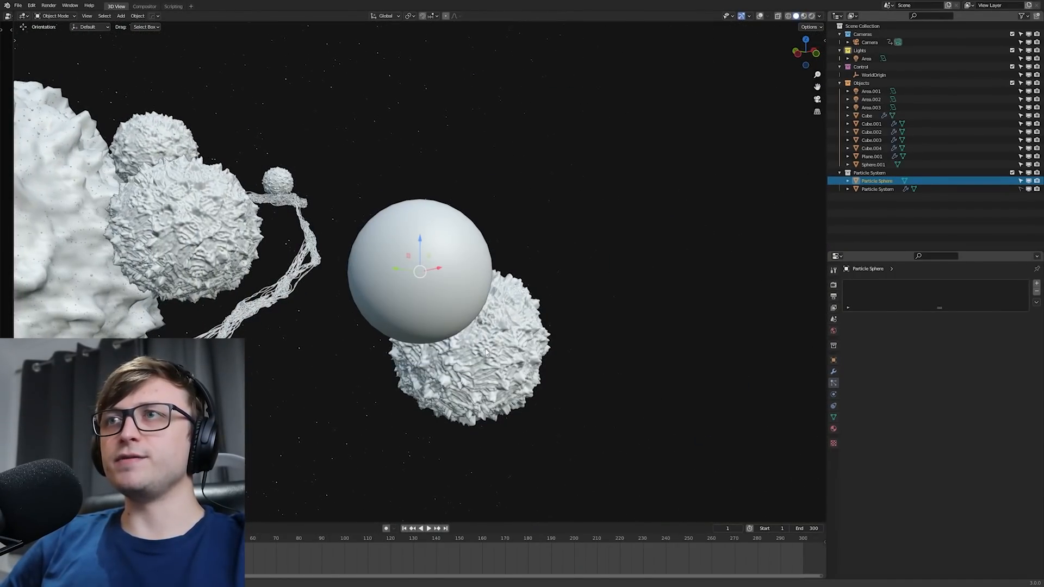
key(z)
click(675, 258)
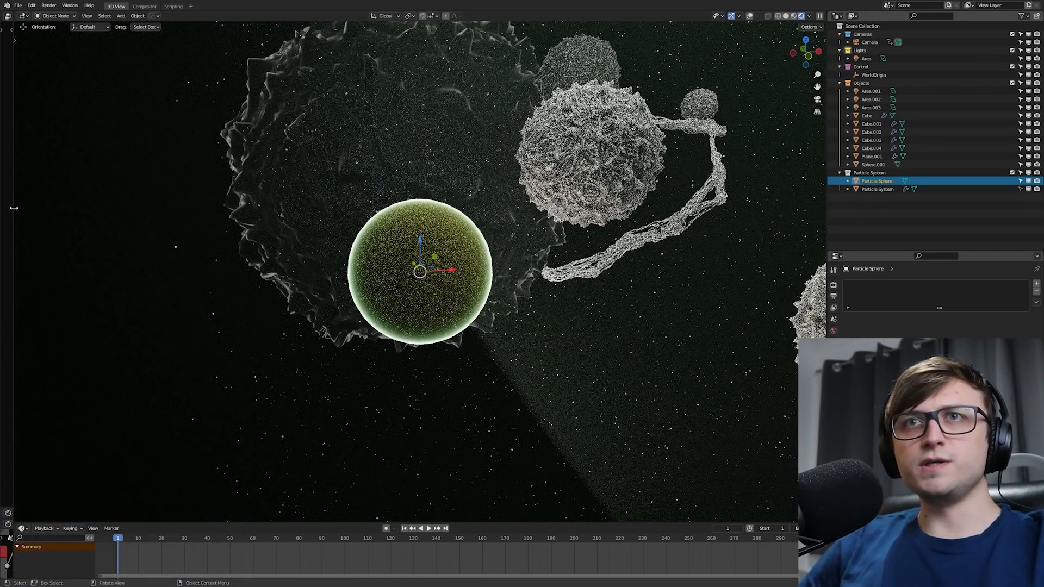
- Reveal the Tiny Particle material nodes and change the Principled BSDF's Base Color to dark blue
drag(14, 208, 387, 201)
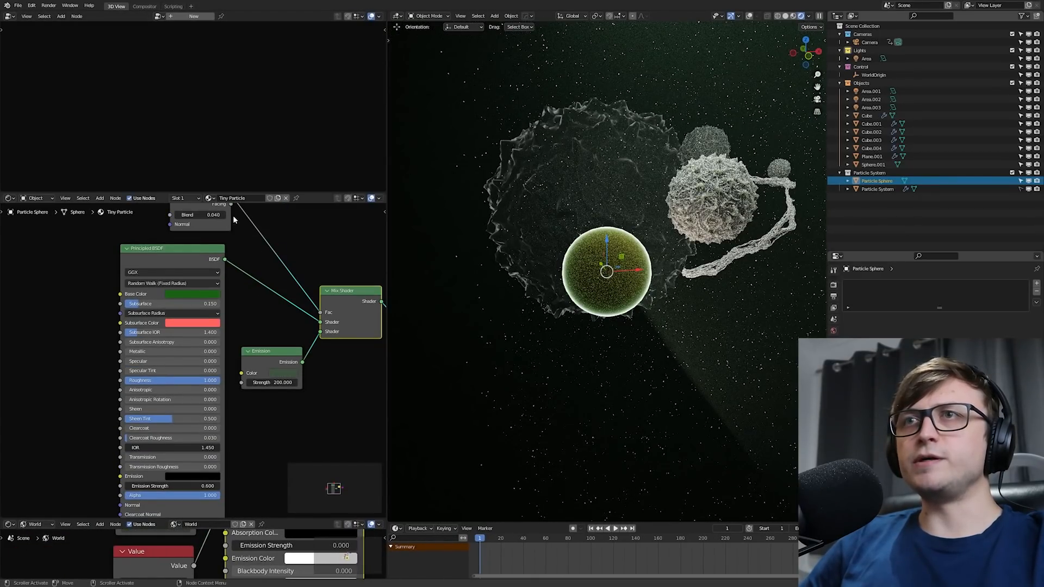
scroll(233, 216, up, 2)
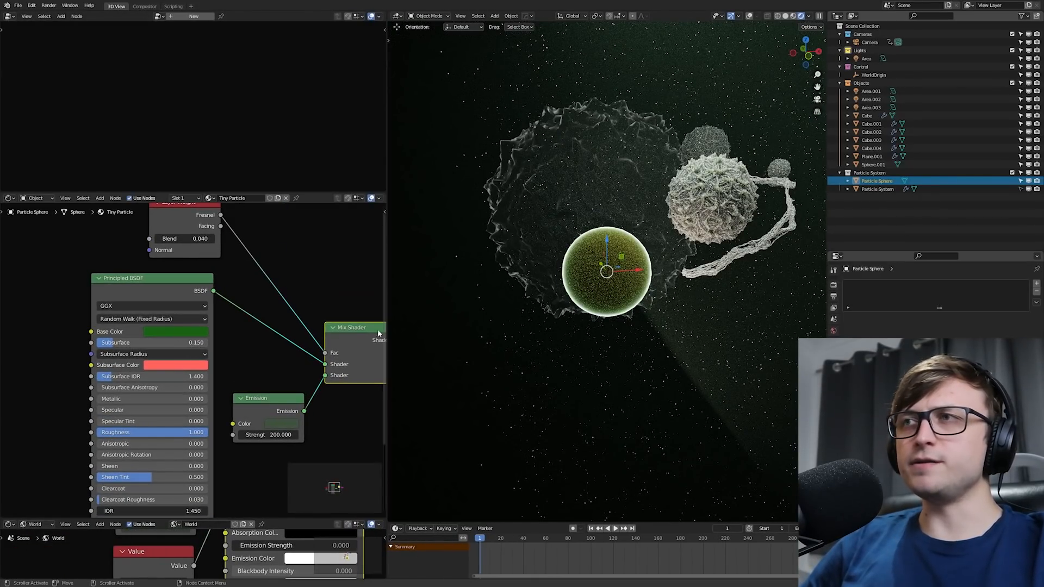
scroll(559, 303, up, 5)
scroll(559, 306, up, 3)
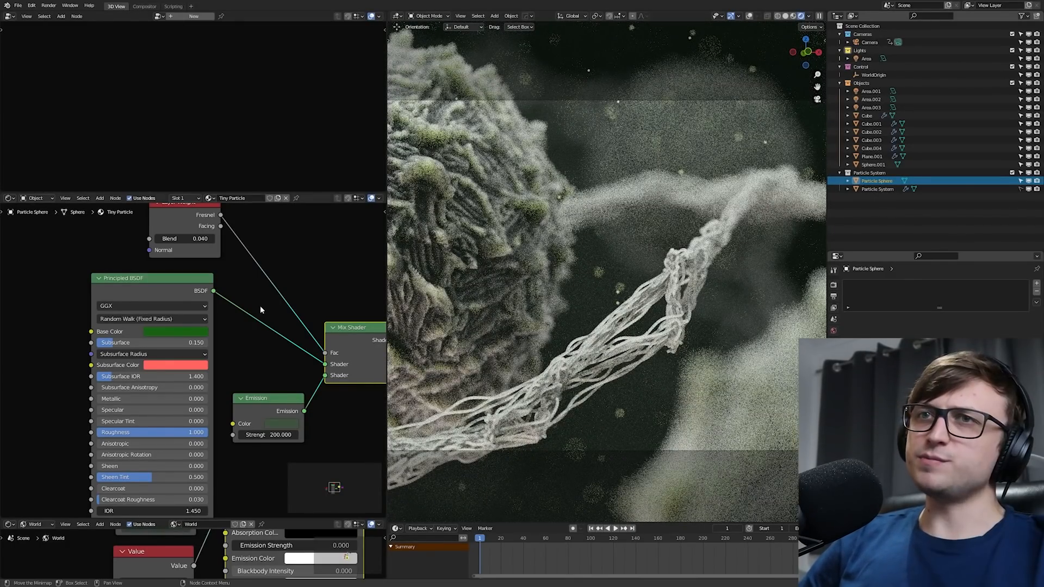
click(175, 332)
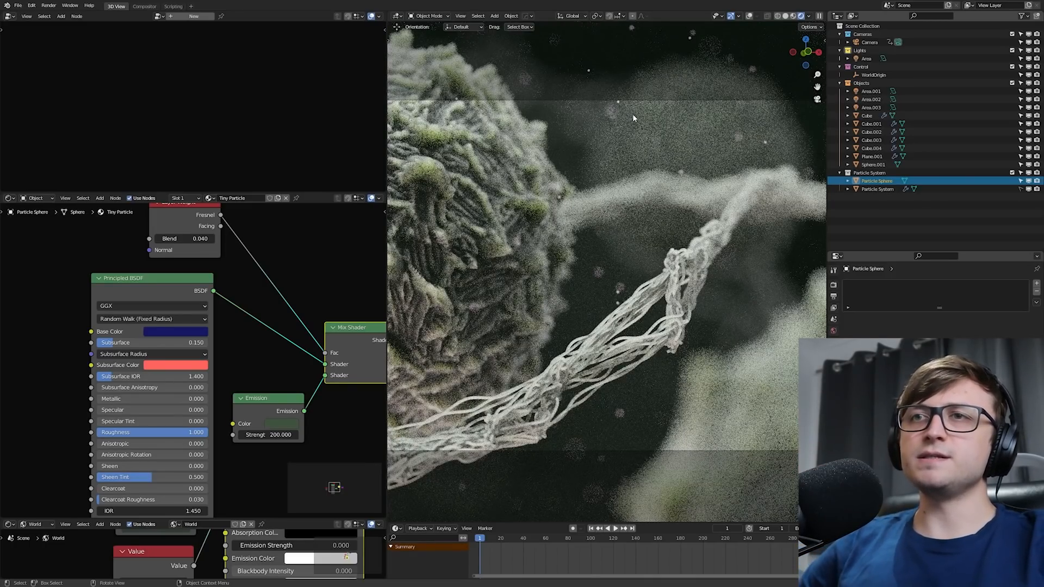
- Enlarge the World node editor and examine the RGB and Value nodes feeding the Principled Volume's Color and Density
drag(310, 519, 310, 260)
middle_drag(287, 371, 253, 403)
scroll(209, 435, up, 1)
key(ctrl+space)
scroll(432, 331, down, 4)
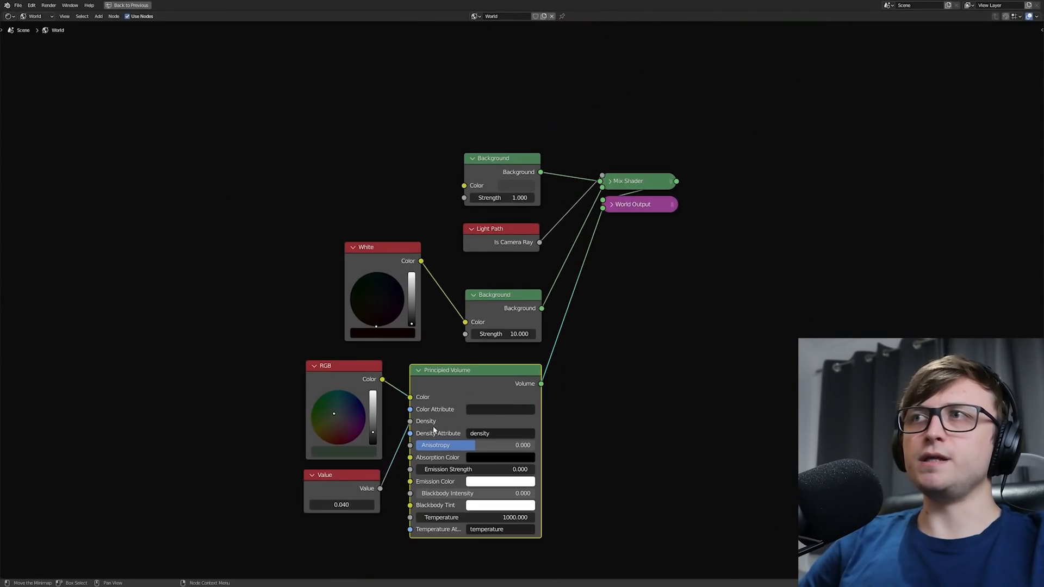
middle_drag(516, 395, 552, 316)
scroll(551, 316, up, 2)
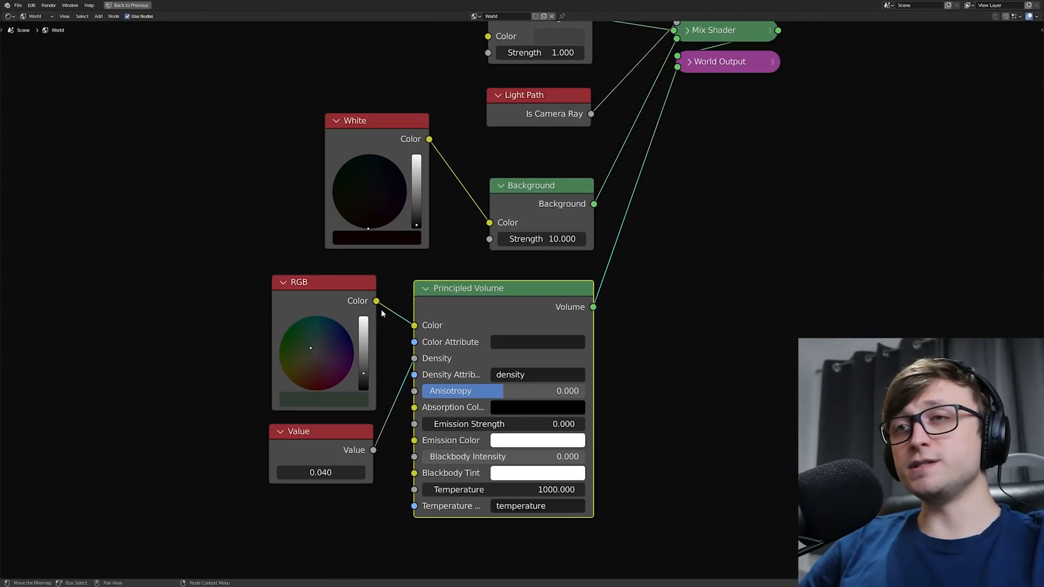
key(ctrl+space)
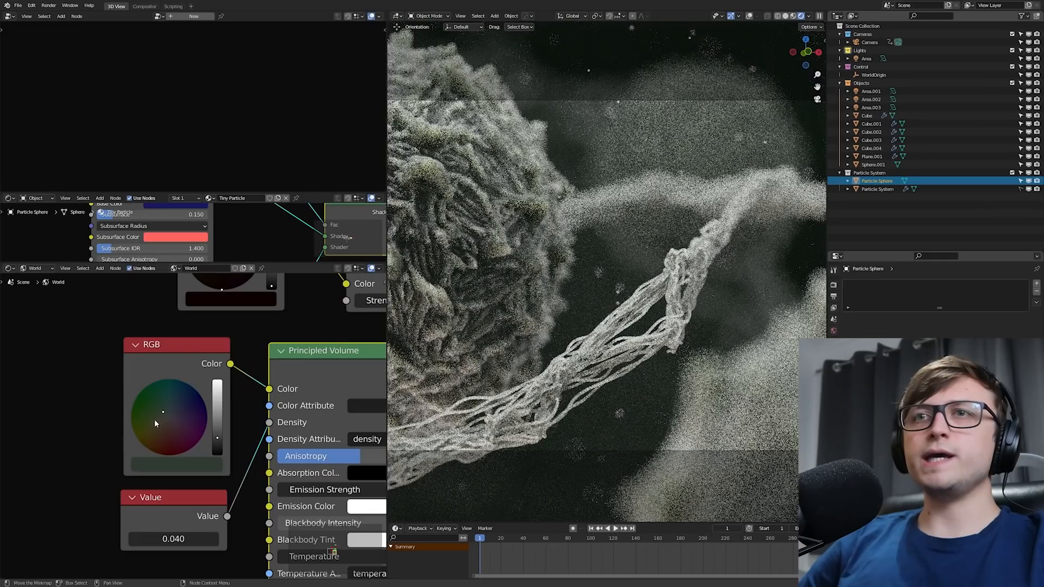
- Try a brighter blue in the RGB node that colors the world's Principled Volume
click(180, 410)
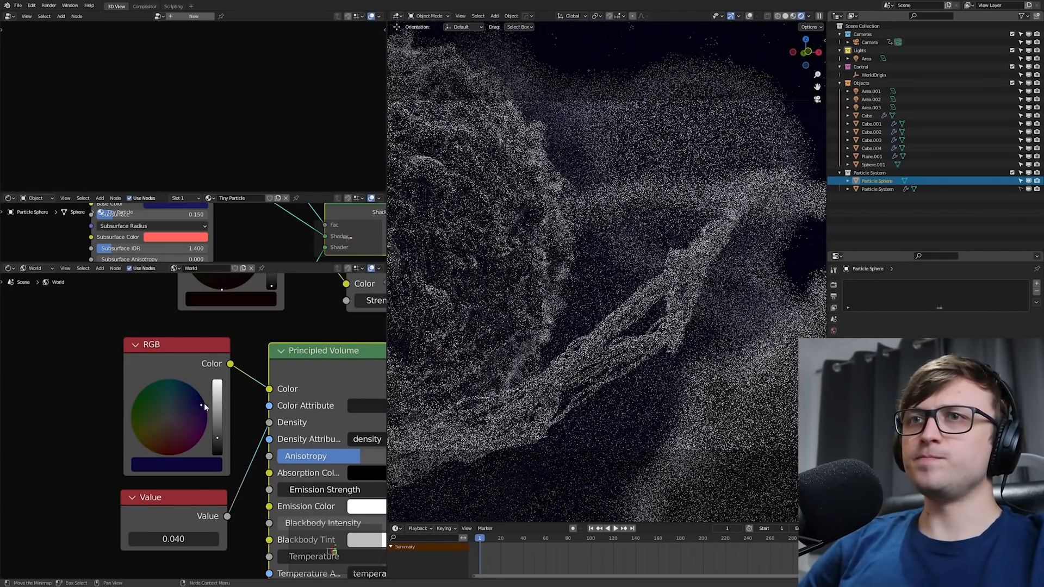
drag(217, 437, 220, 394)
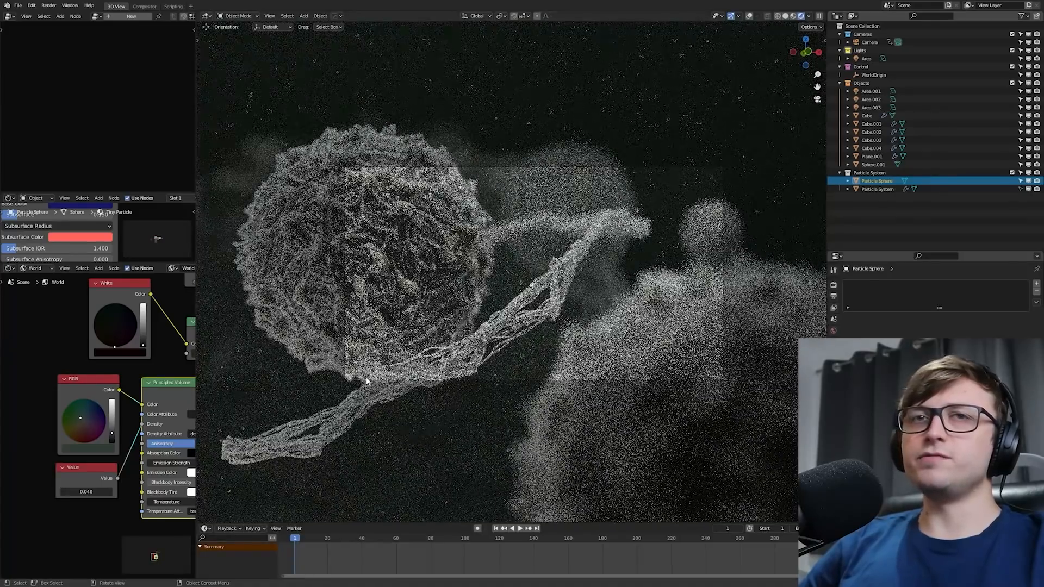
scroll(366, 381, up, 2)
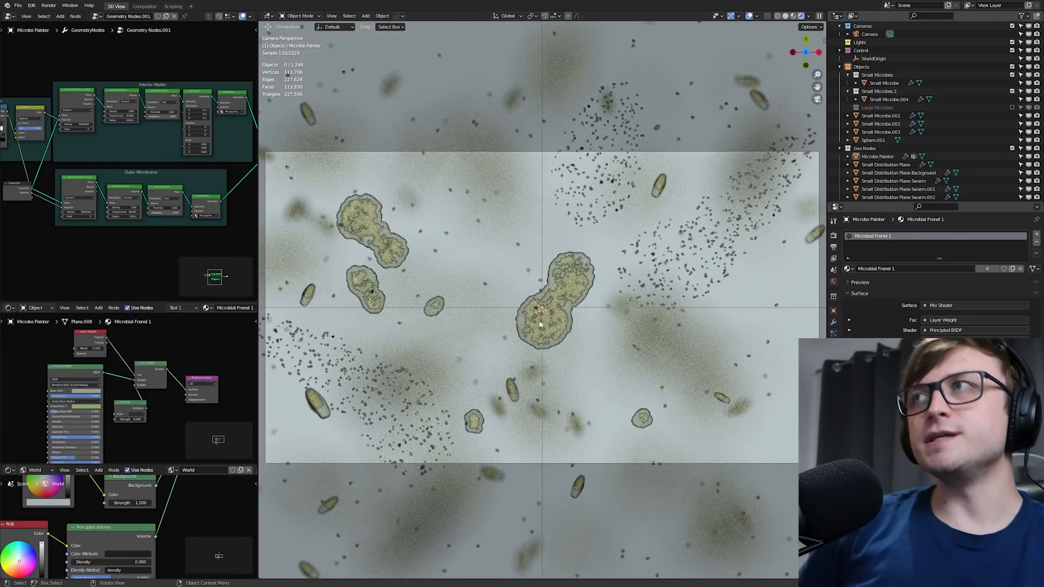
- Select the camera and examine its depth-of-field settings and the layering of microbes from camera and side views
scroll(871, 58, up, 1)
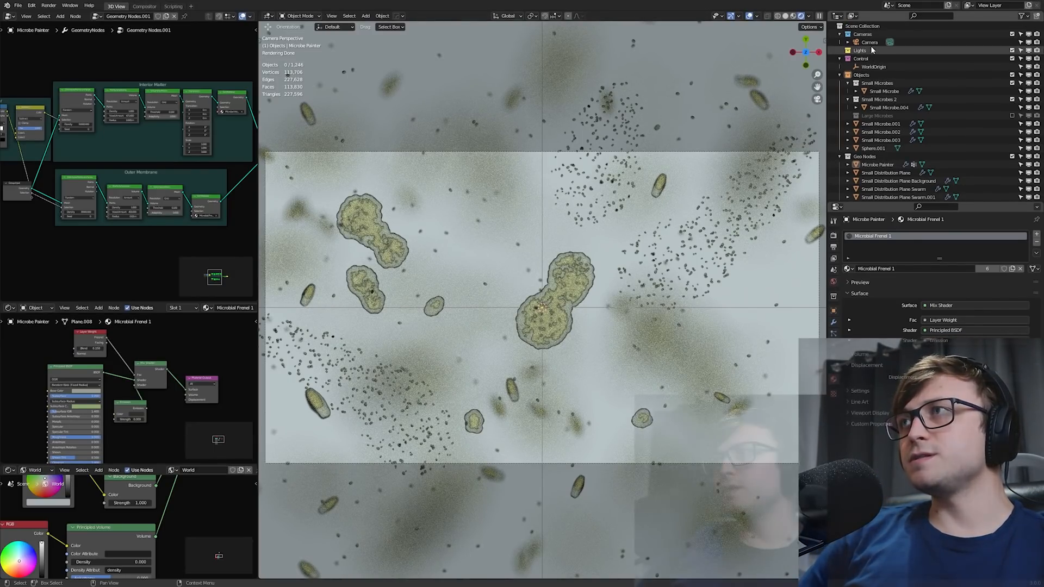
click(870, 44)
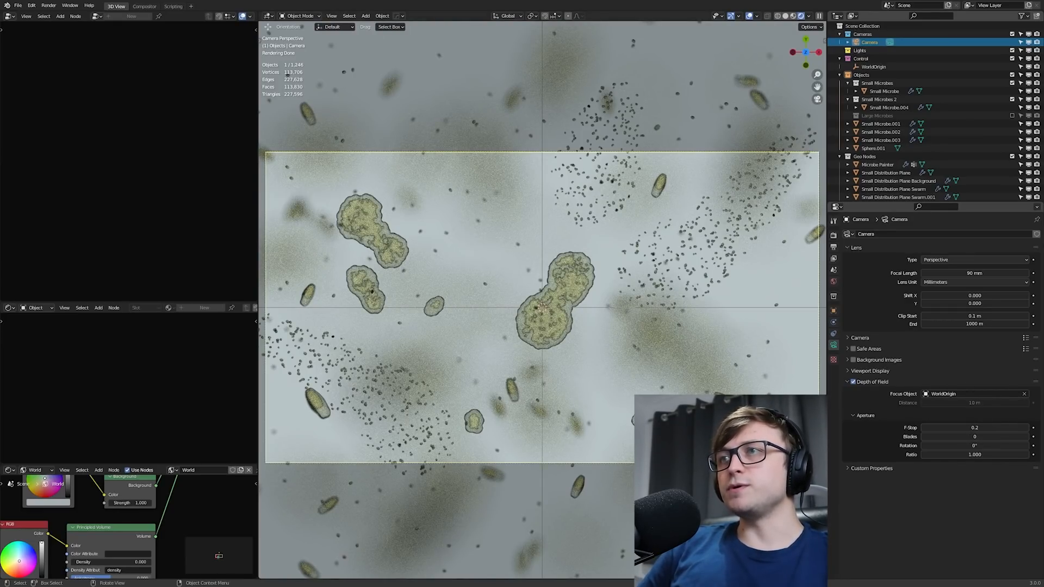
middle_drag(522, 446, 503, 331)
scroll(501, 327, down, 3)
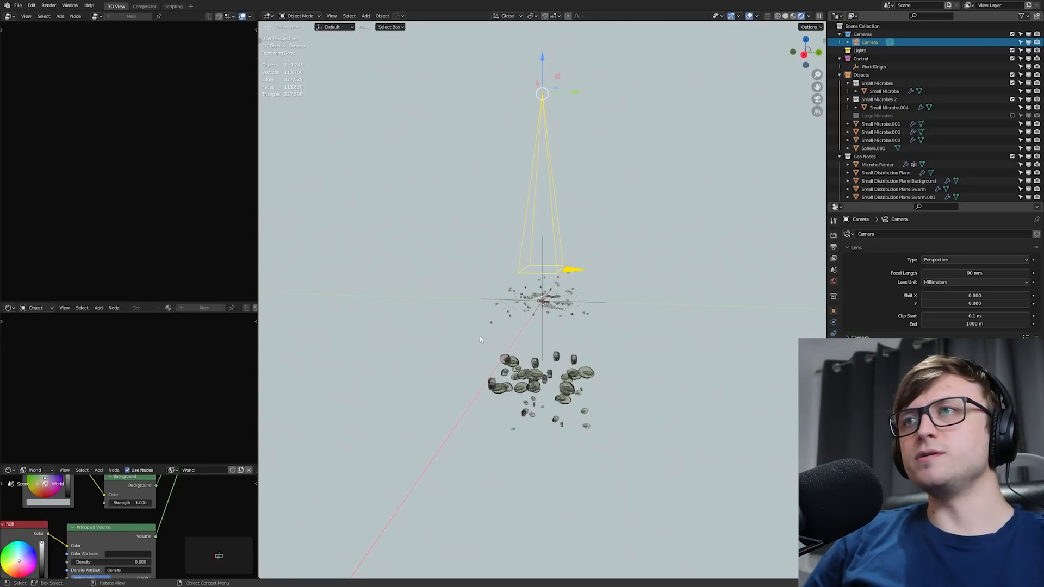
key(KP_0)
middle_drag(480, 336, 558, 341)
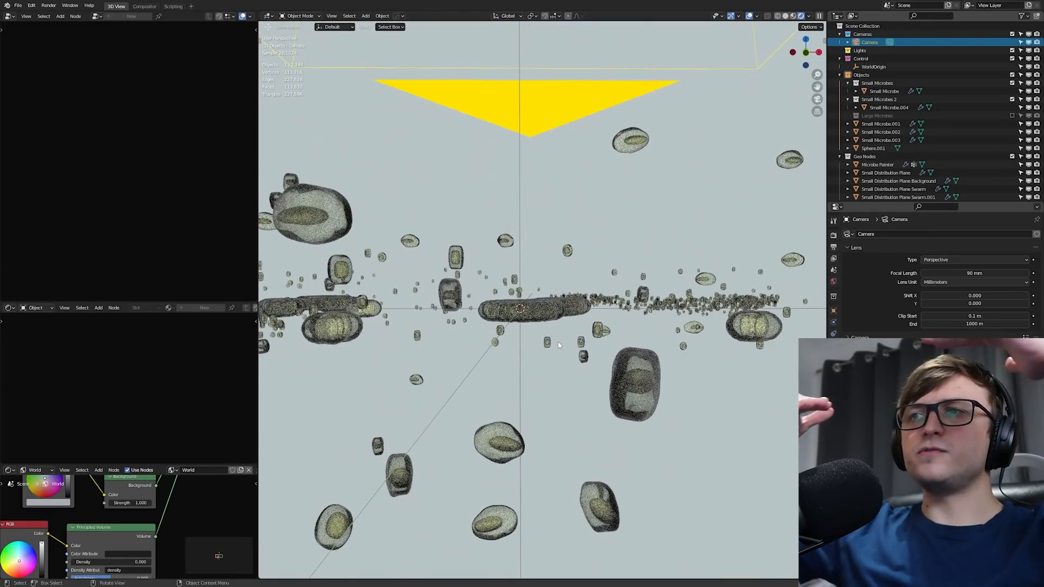
key(KP_0)
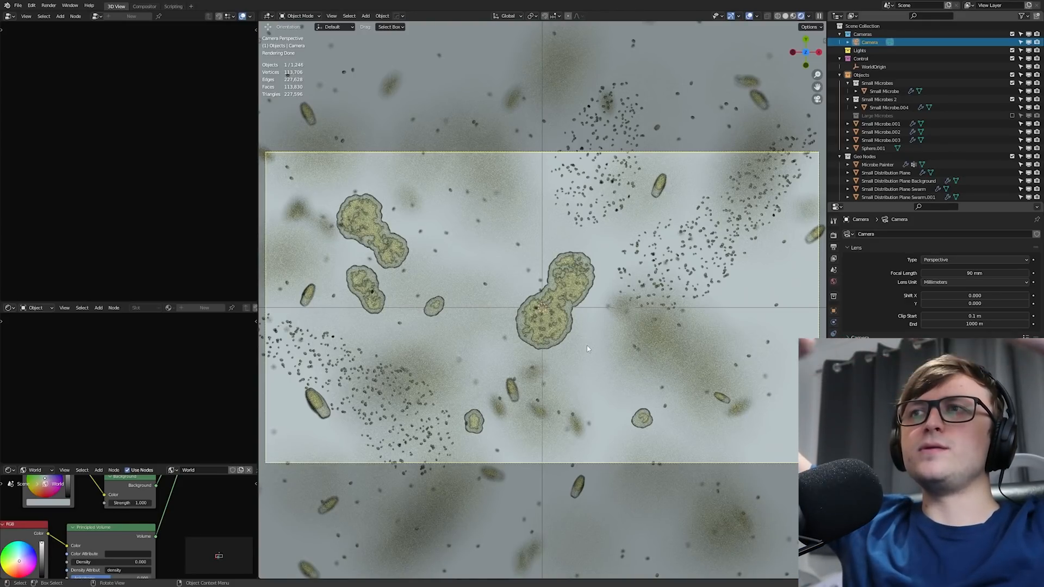
middle_drag(587, 348, 607, 536)
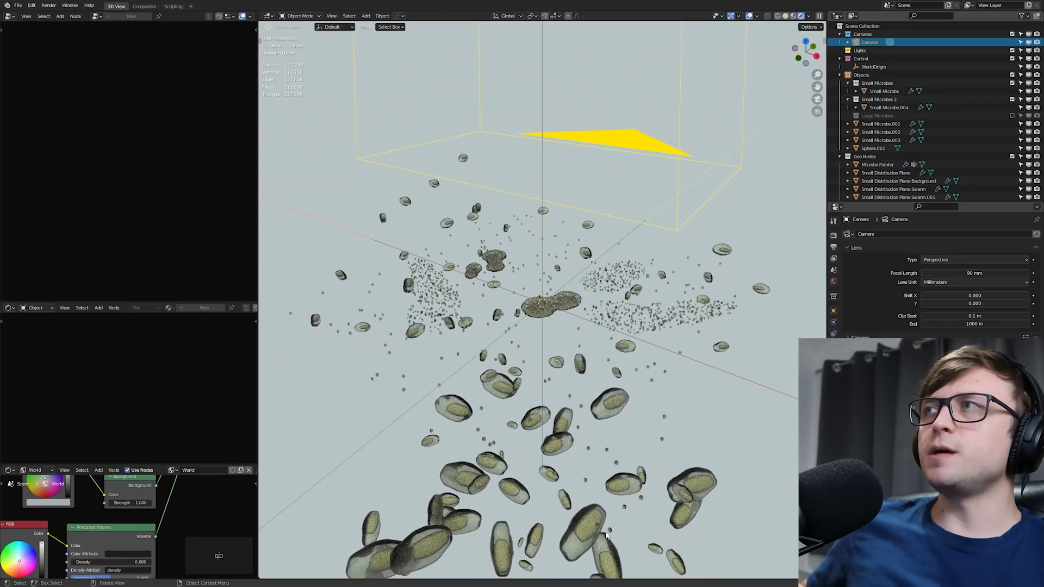
- Enable the Large Microbes collection and inspect it from the side and through the camera
click(1012, 115)
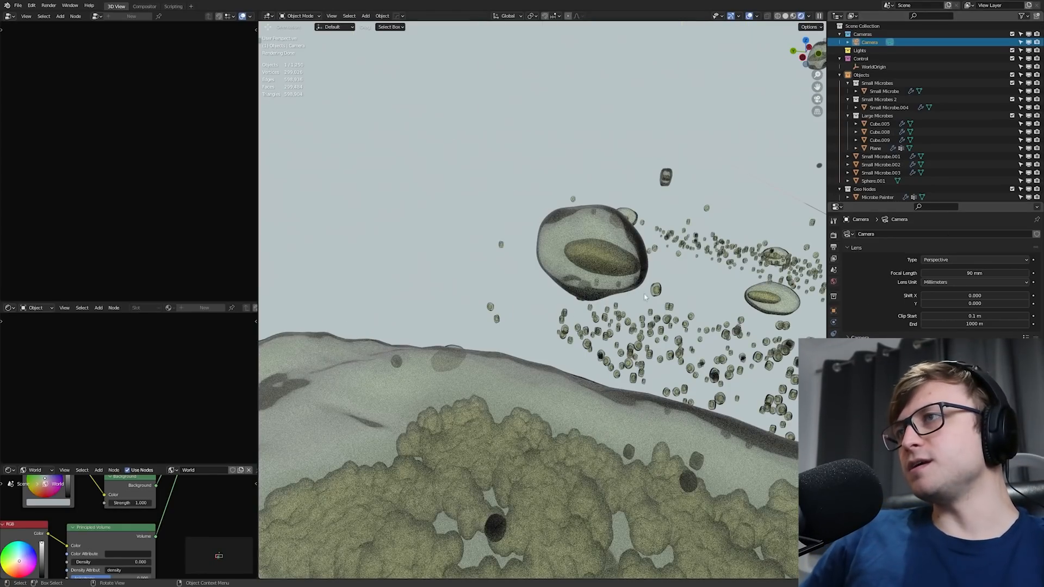
middle_drag(645, 296, 585, 289)
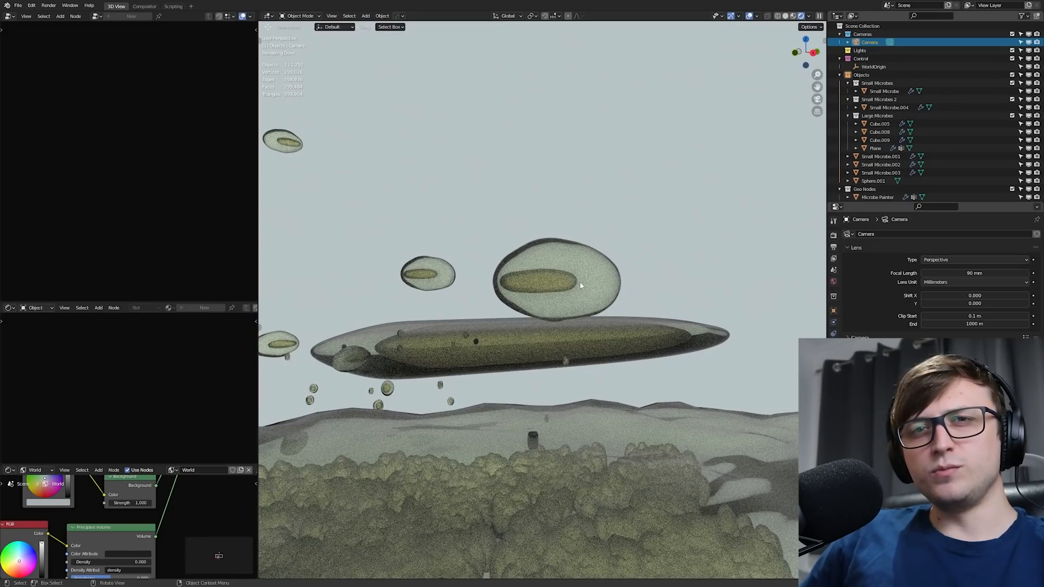
key(KP_0)
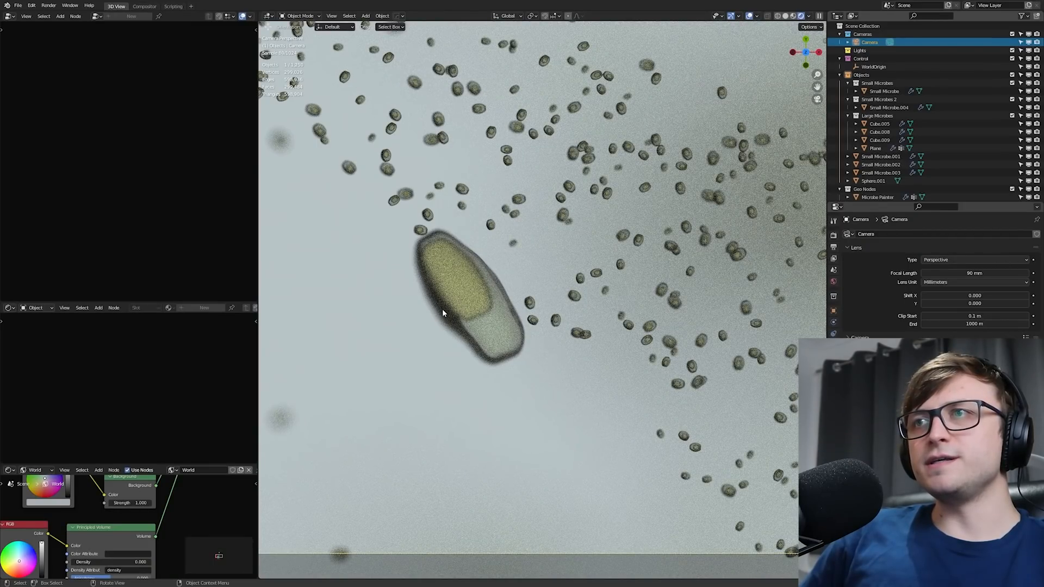
- Select the elongated small microbe and examine the Transmission and Alpha settings of its Microbial Frenel 1 material
click(492, 345)
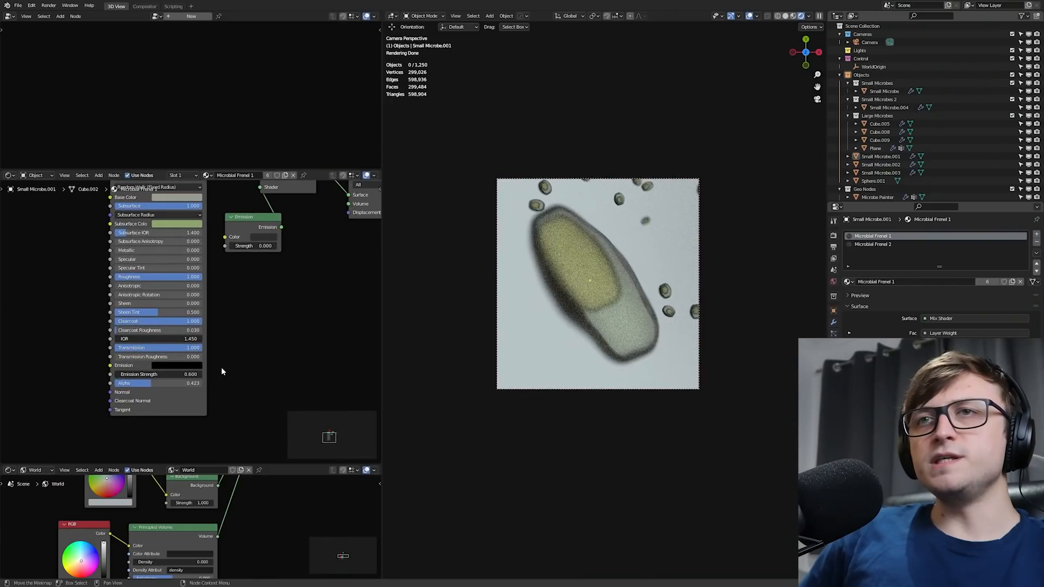
scroll(221, 368, up, 6)
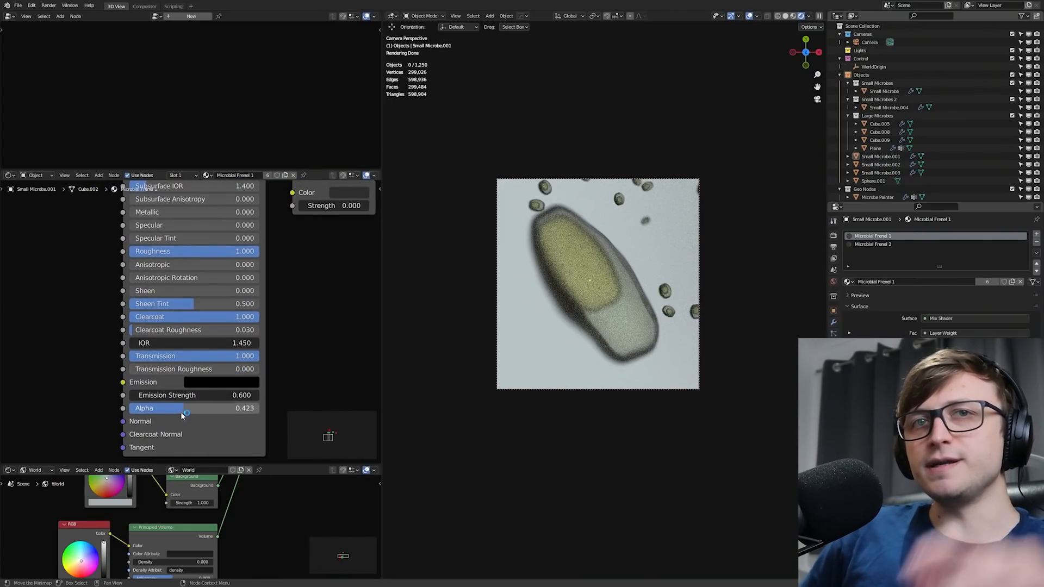
middle_drag(235, 325, 224, 298)
- Try Transmission and Alpha at 0 in turn on Microbial Frenel 1, restoring them to 1 and 0.423
drag(223, 328, 119, 328)
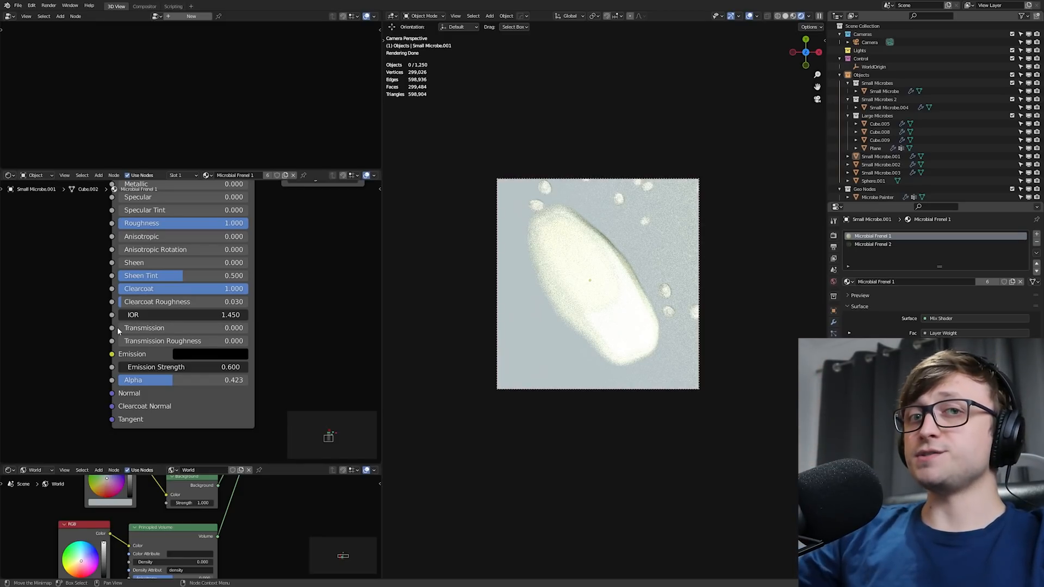
drag(119, 328, 247, 328)
drag(240, 380, 118, 380)
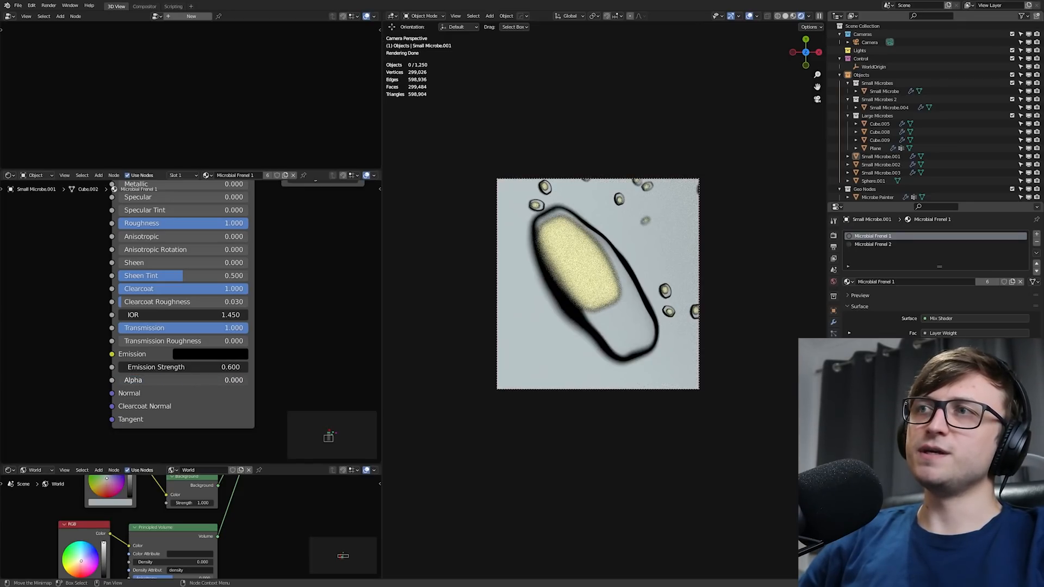
drag(202, 383, 174, 412)
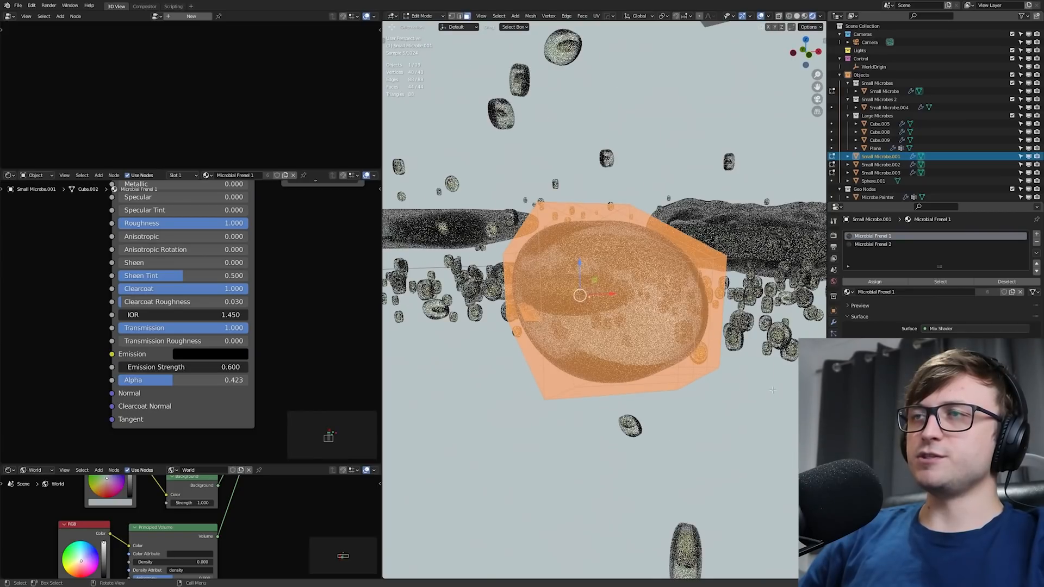
- Try flattening the elongated microbe's mesh along the Z axis, check it through the camera, and undo the scaling
key(s)
key(z)
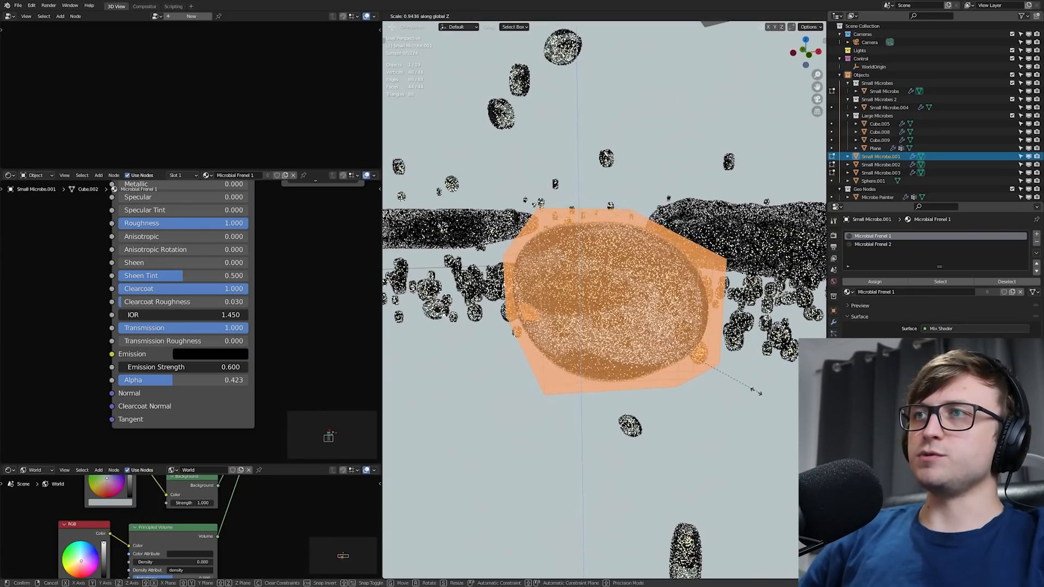
click(636, 336)
key(KP_0)
key(ctrl+z)
key(ctrl+z)
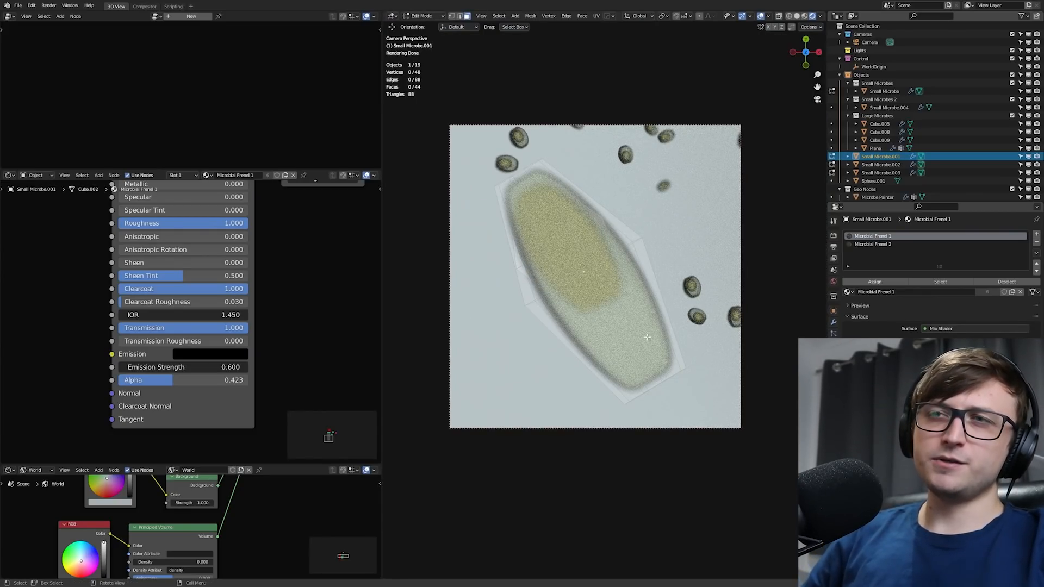
- Return the elongated microbe to Object Mode and compare the color, subsurface and alpha settings of Microbial Frenel 2 and Microbial Frenel 1
key(a)
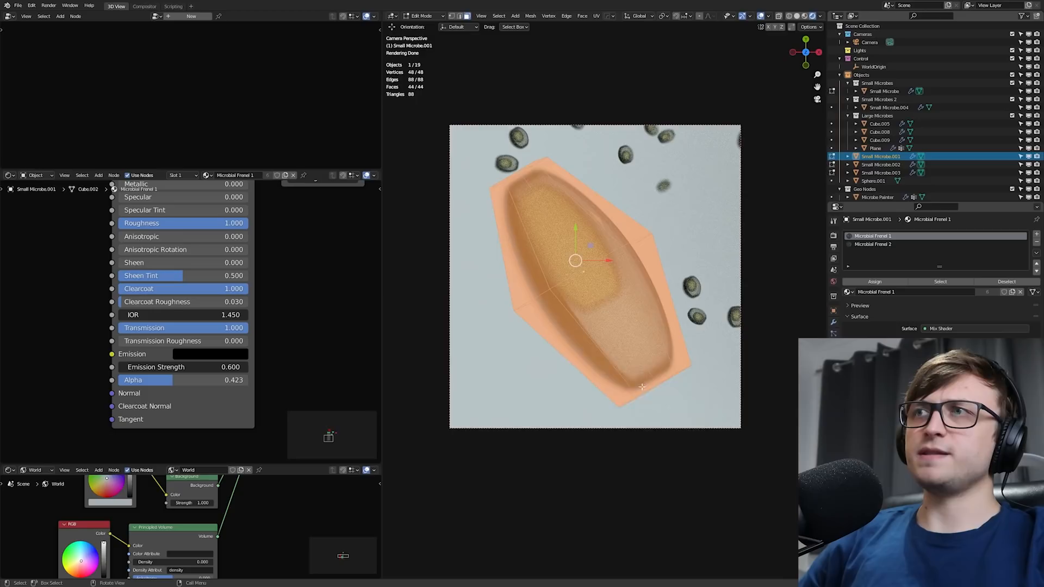
key(Tab)
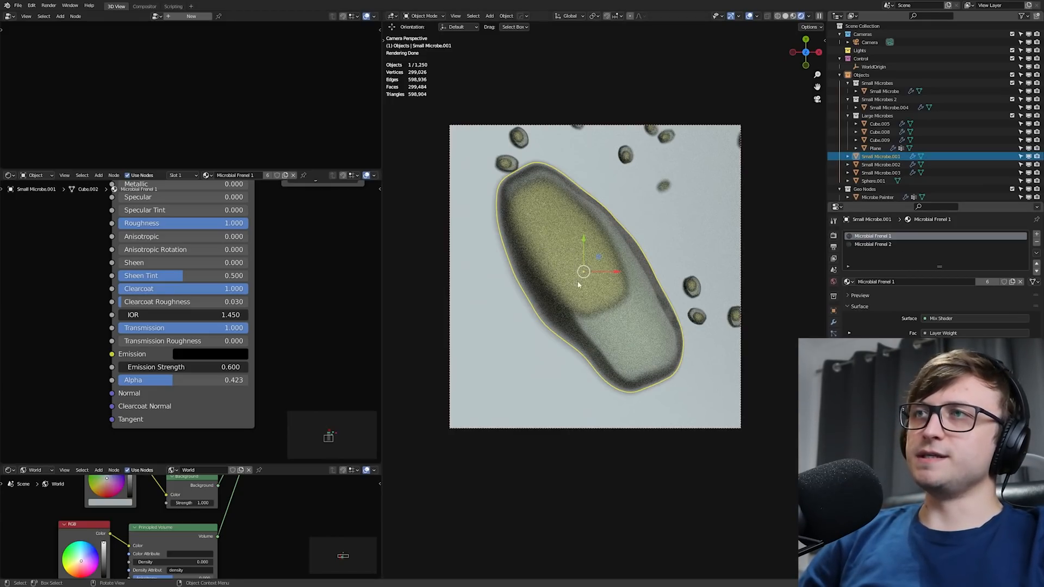
click(881, 245)
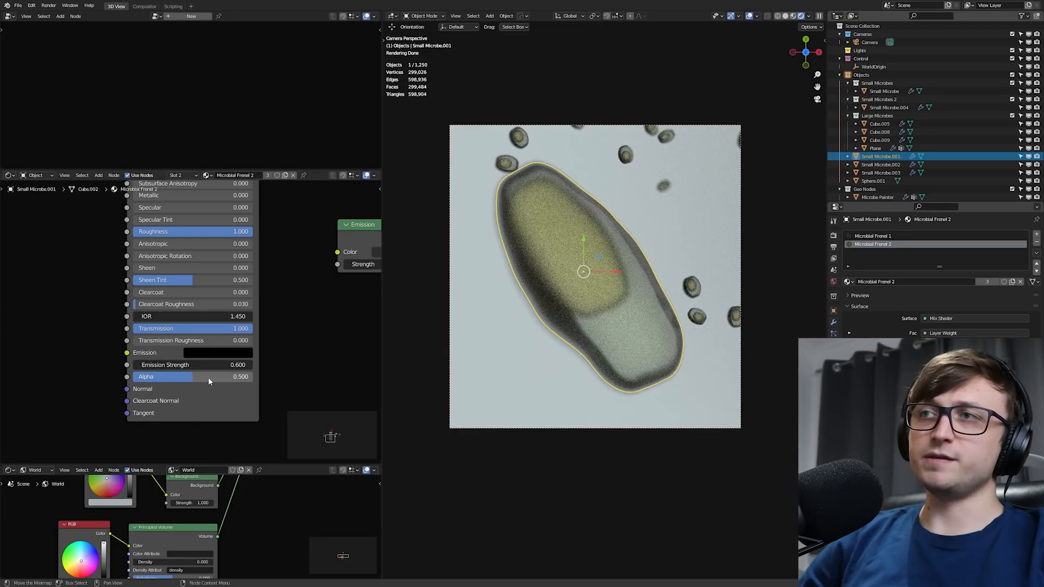
middle_drag(221, 195, 207, 326)
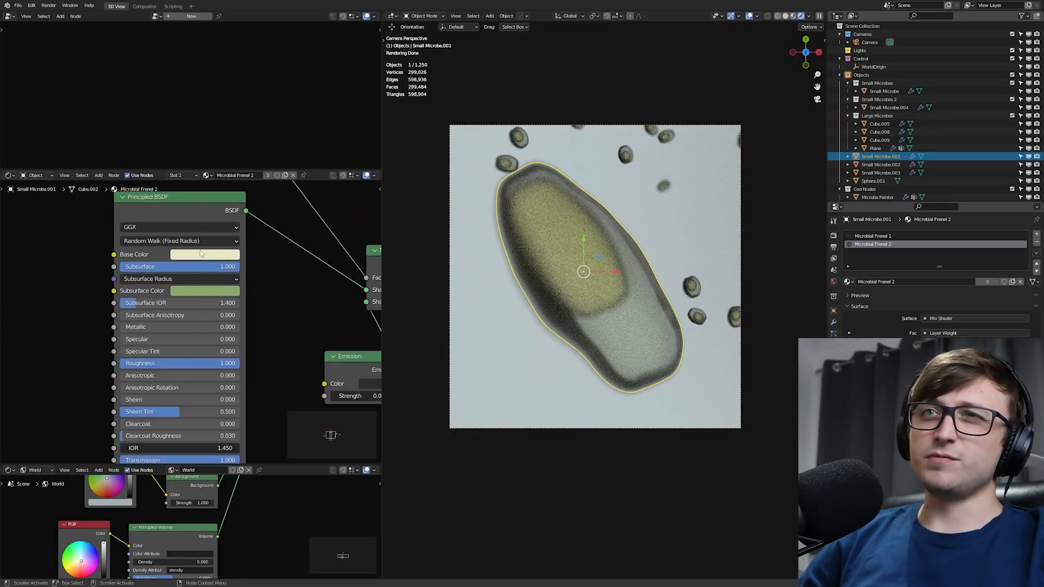
click(881, 236)
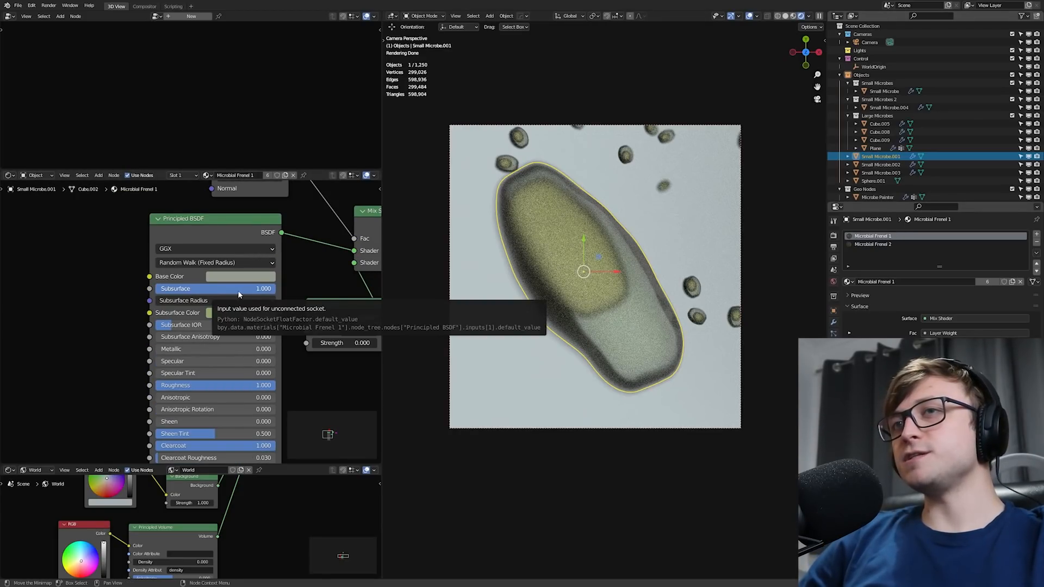
mouse_move(267, 290)
mouse_down()
mouse_move(158, 290)
mouse_move(275, 290)
mouse_up()
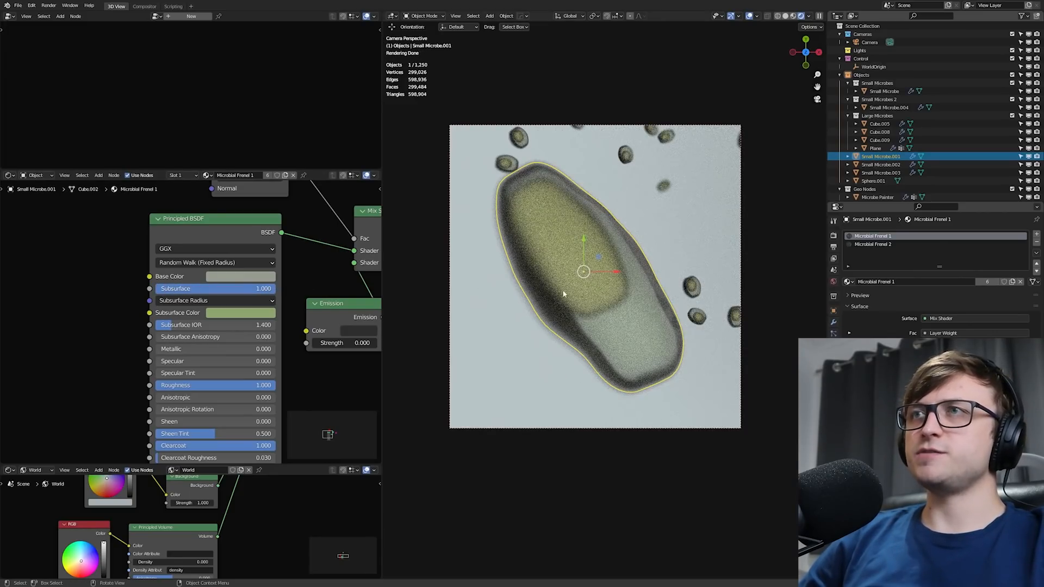
scroll(595, 277, down, 3)
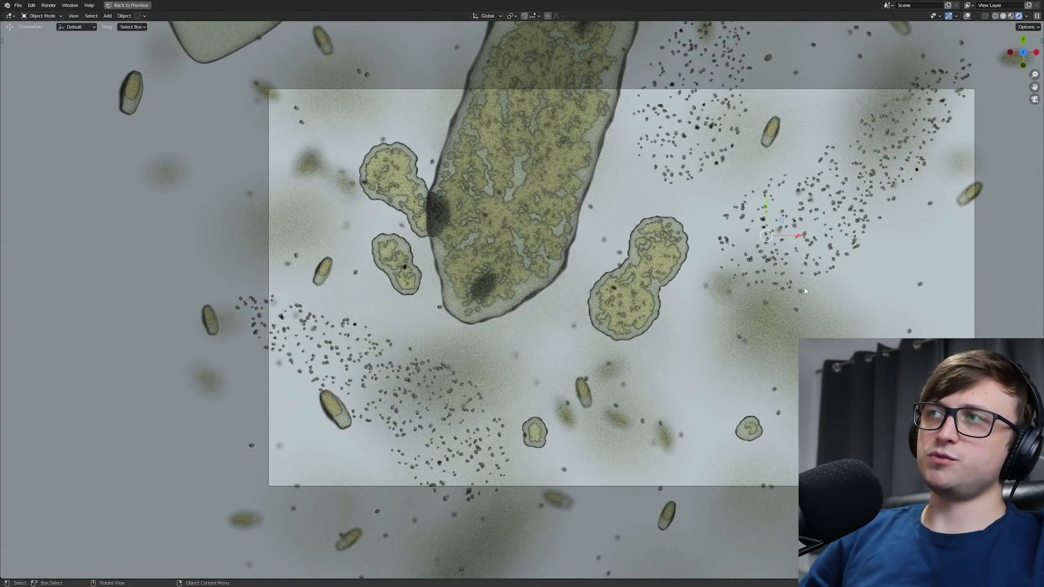
- Select the small-microbe swarm plane, enter its mesh editing mode, and inspect its shape up close in solid shading
key(shift+alt+z)
key(Tab)
click(776, 254)
shift+middle_drag(867, 256, 682, 298)
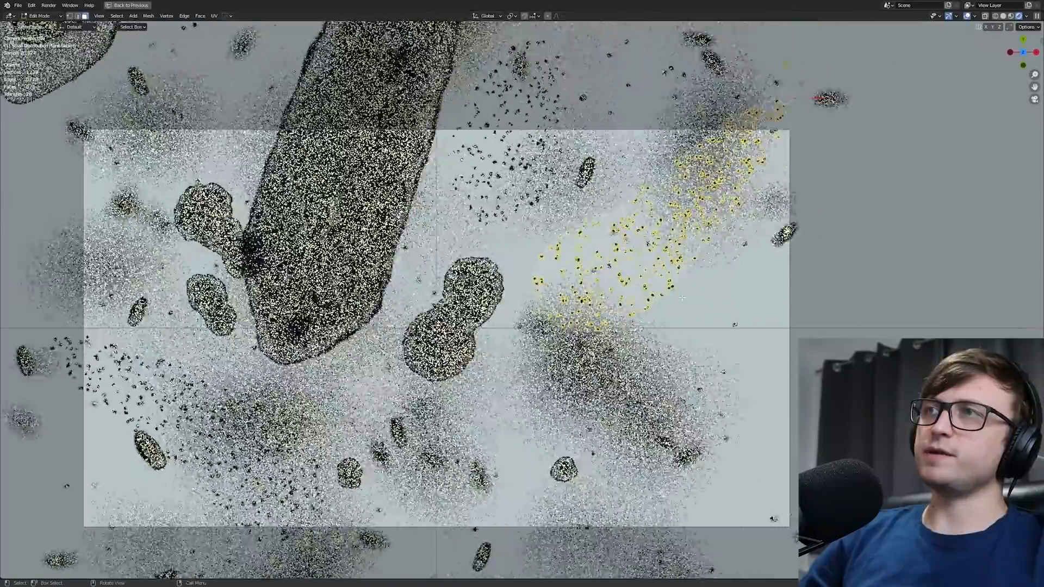
key(KP_Decimal)
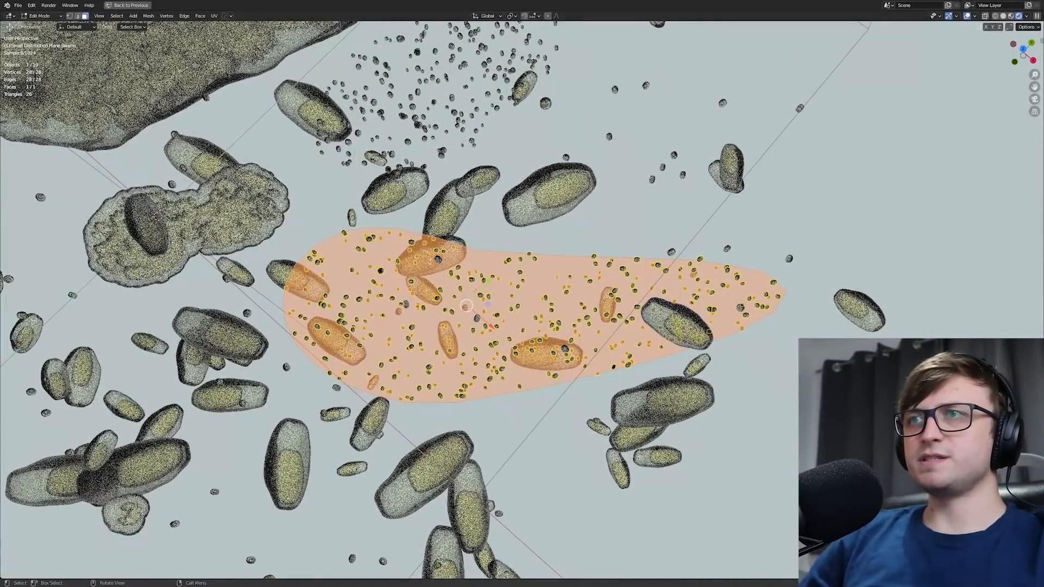
middle_drag(617, 403, 667, 386)
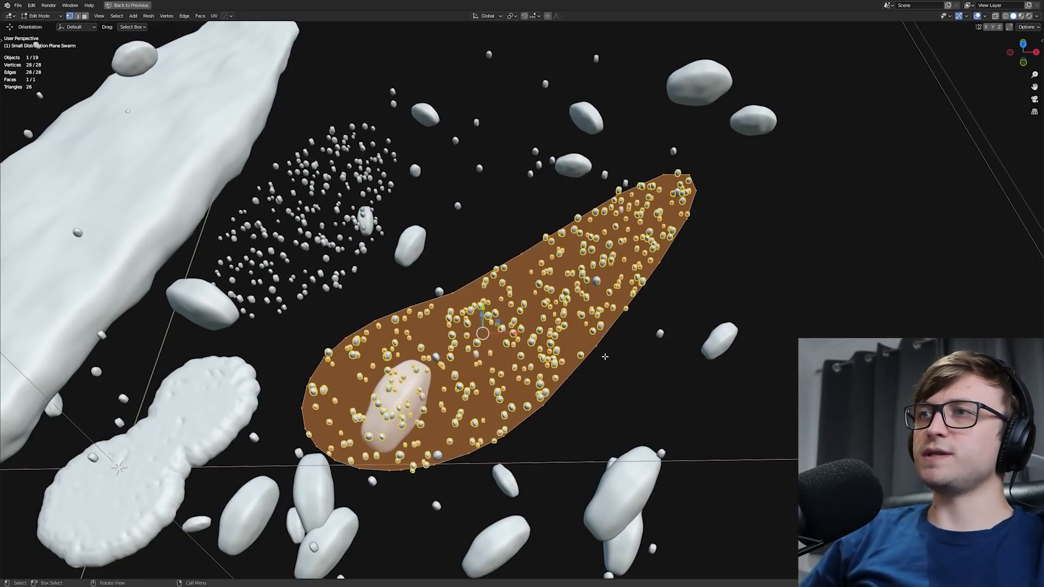
- Try moving one edge vertex of the swarm plane, first alone and again with proportional editing at a larger influence, cancelling both
click(599, 345)
middle_drag(598, 345, 601, 327)
key(g)
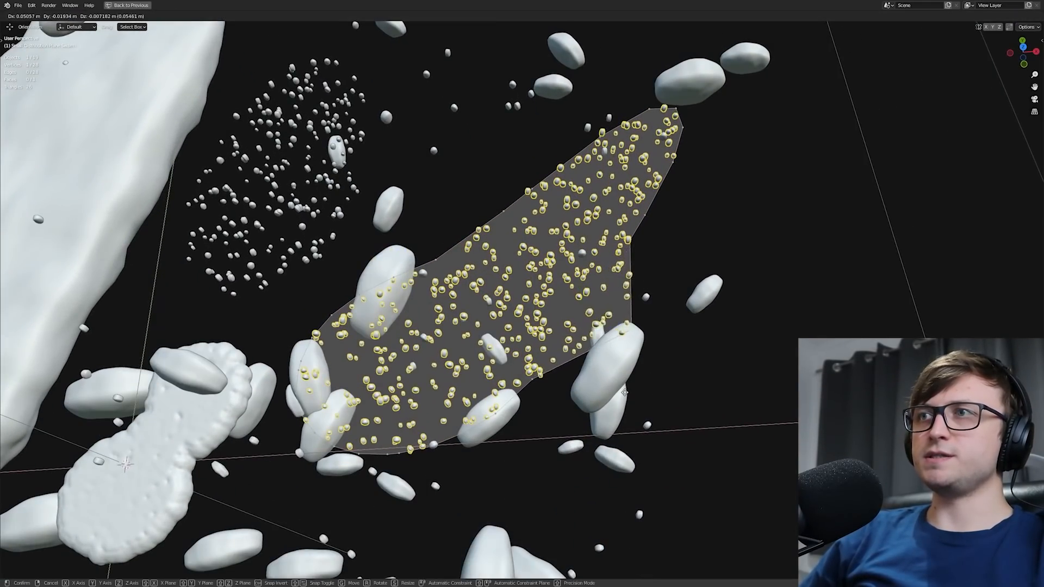
key(Escape)
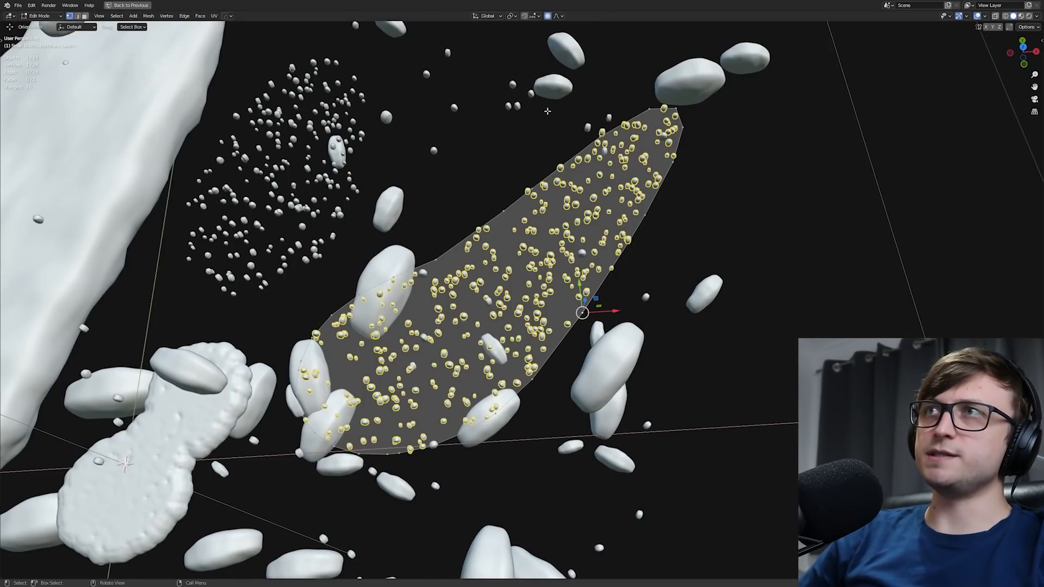
key(g)
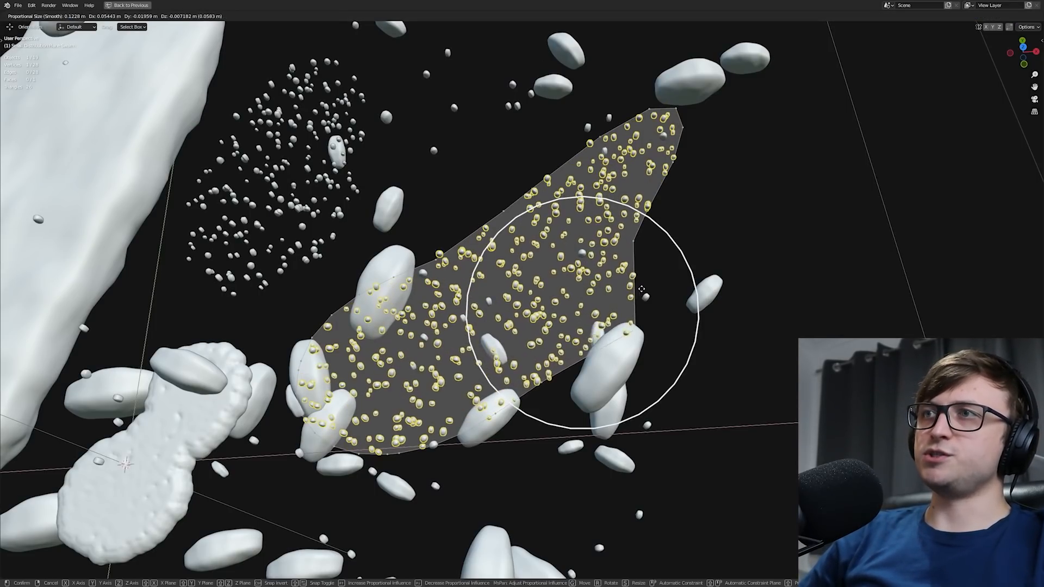
scroll(816, 256, down, 8)
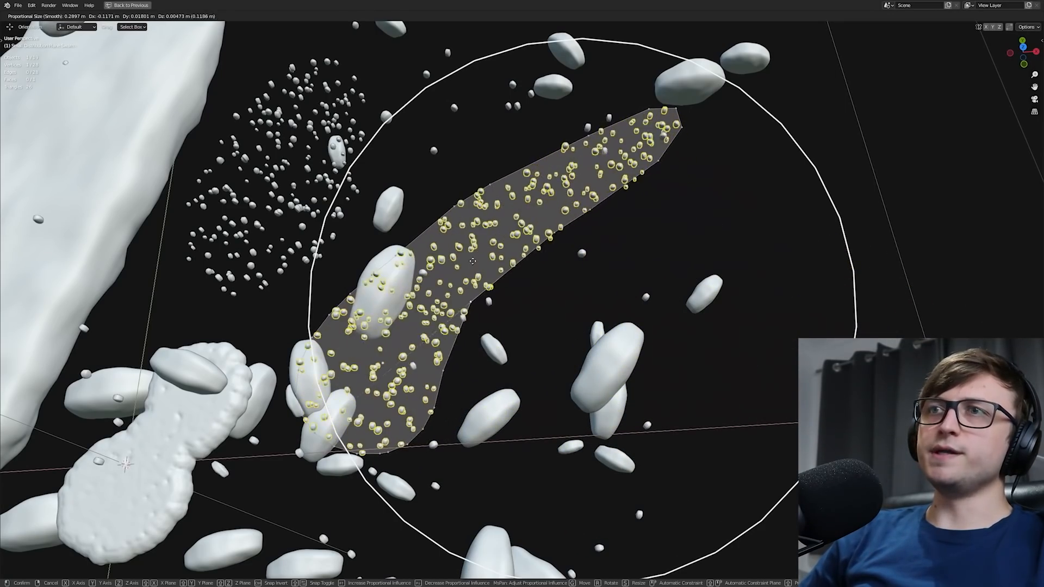
key(Escape)
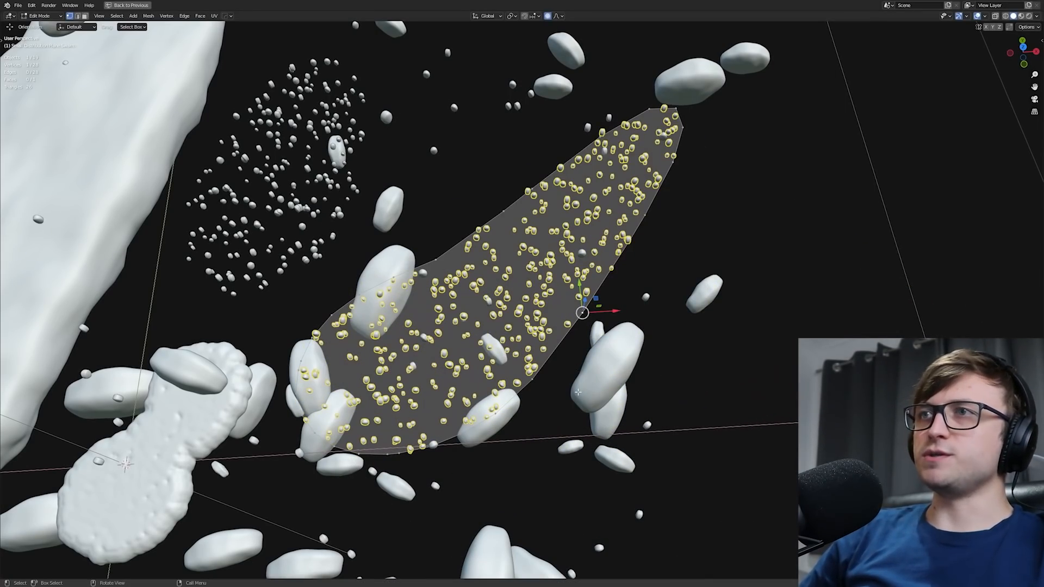
- Return the swarm plane to Object Mode and examine its full Small Distribution Swarm node tree, including the Distribute Points on Faces node
key(Tab)
key(ctrl+space)
click(833, 323)
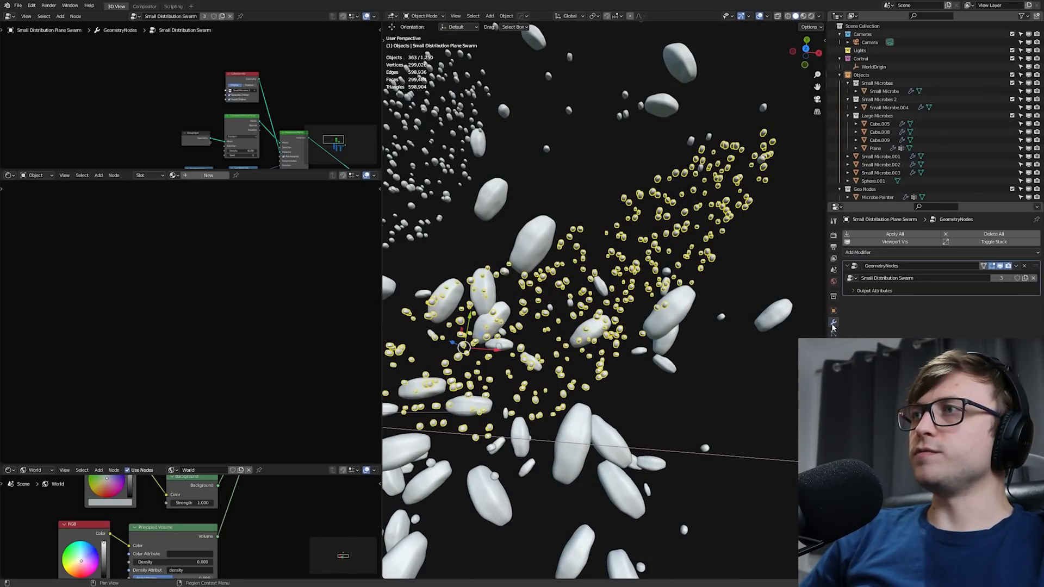
click(916, 286)
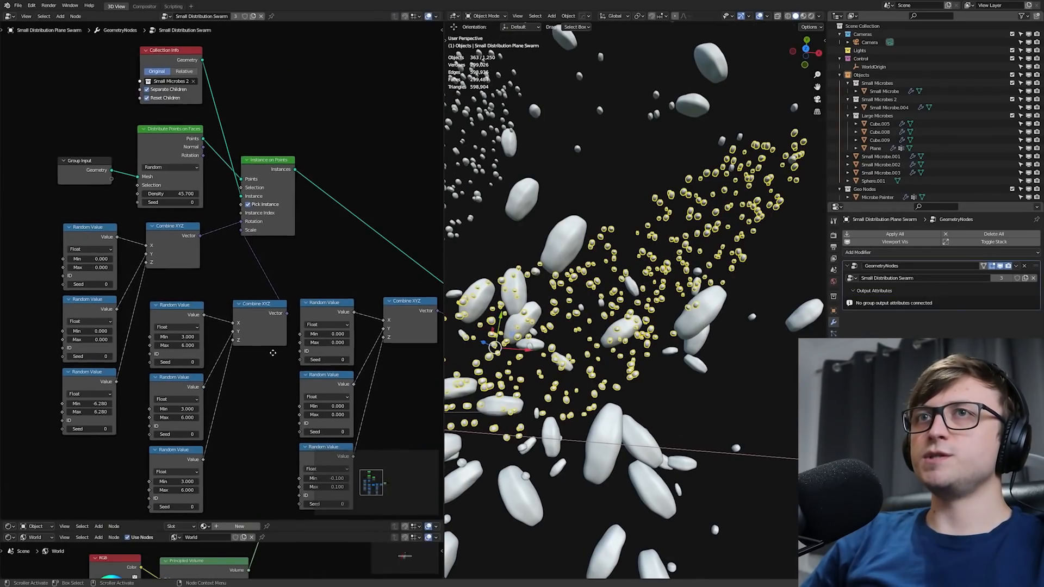
scroll(214, 243, up, 2)
scroll(214, 243, up, 2)
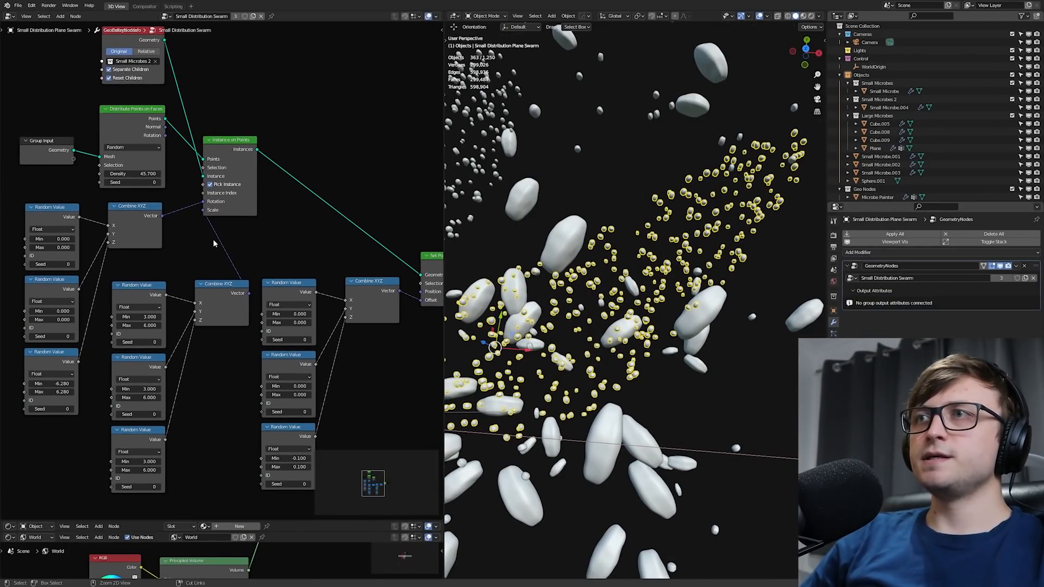
key(ctrl+space)
key(Home)
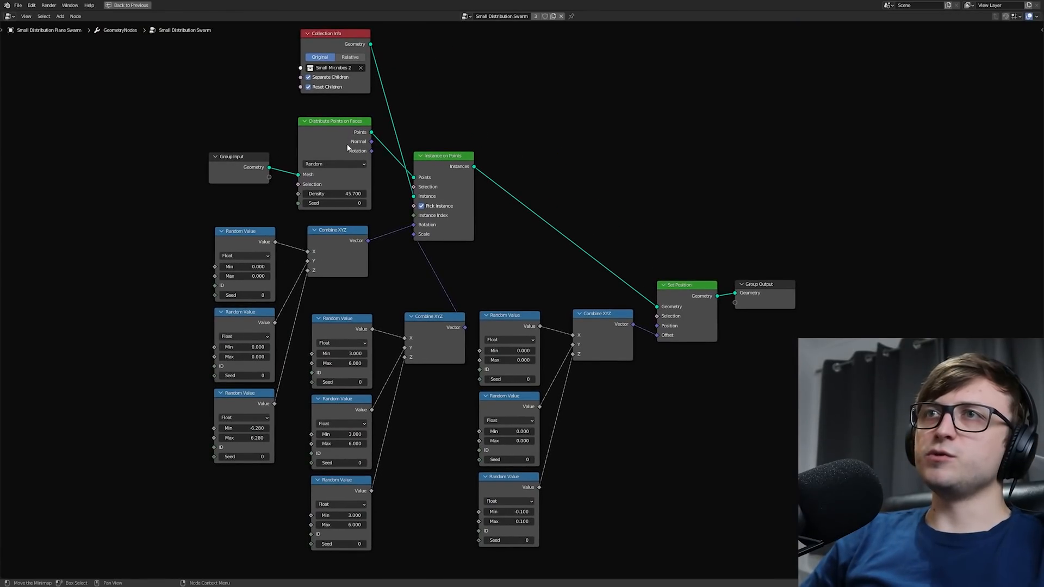
drag(343, 134, 337, 130)
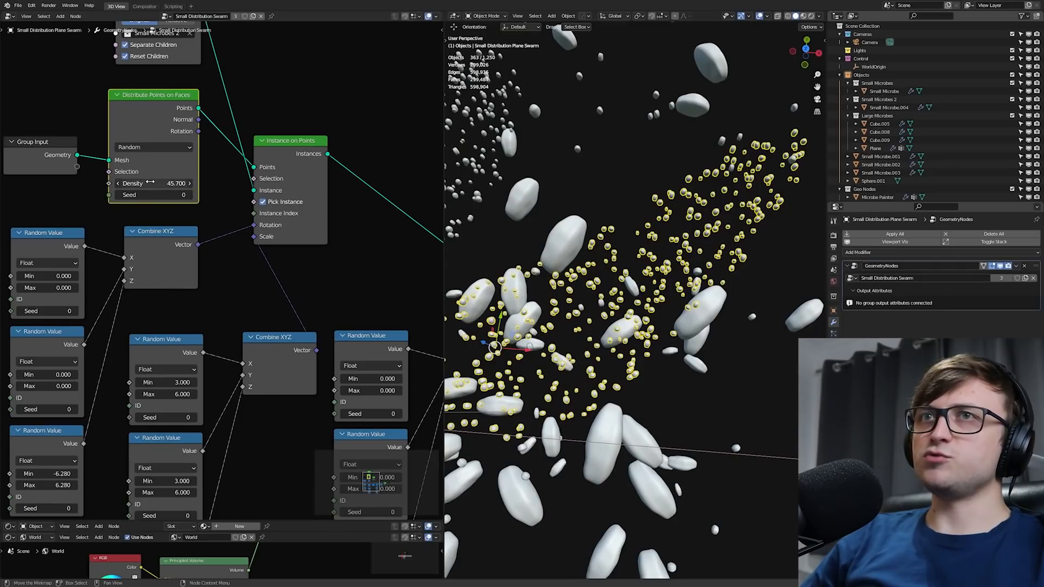
- Try a Distribute Points on Faces density of 288.5, inspect the swarm in rendered shading, and undo the change
drag(152, 183, 196, 183)
middle_drag(641, 283, 647, 264)
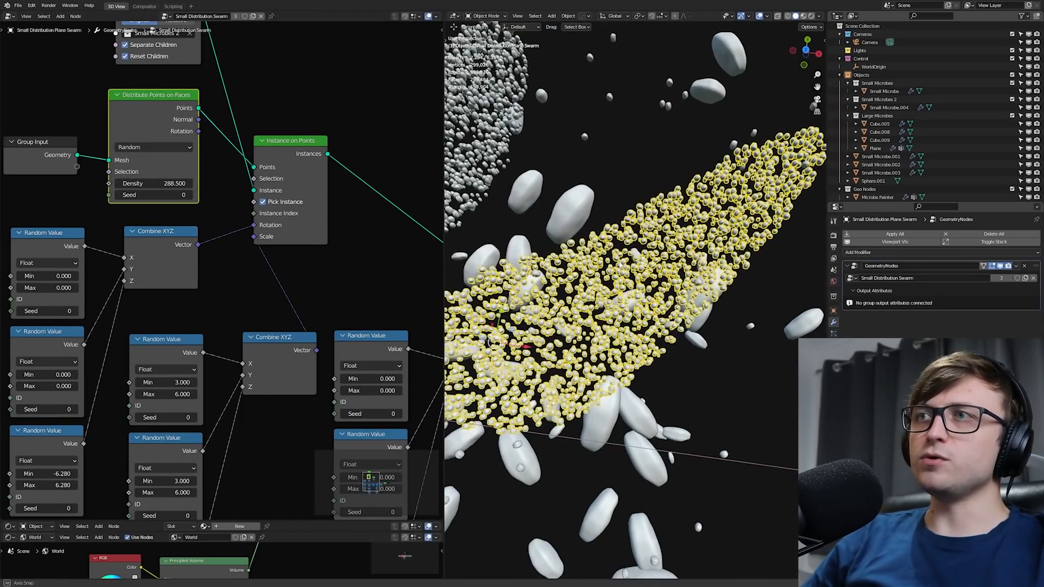
click(761, 92)
click(810, 16)
middle_drag(619, 333, 568, 287)
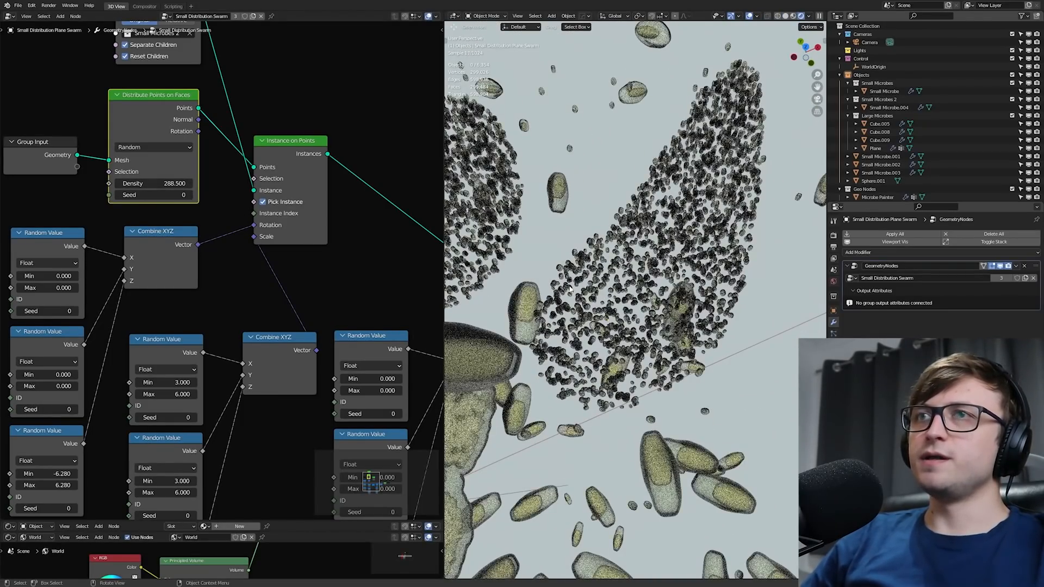
key(ctrl+z)
key(ctrl+z)
key(ctrl+z)
key(ctrl+z)
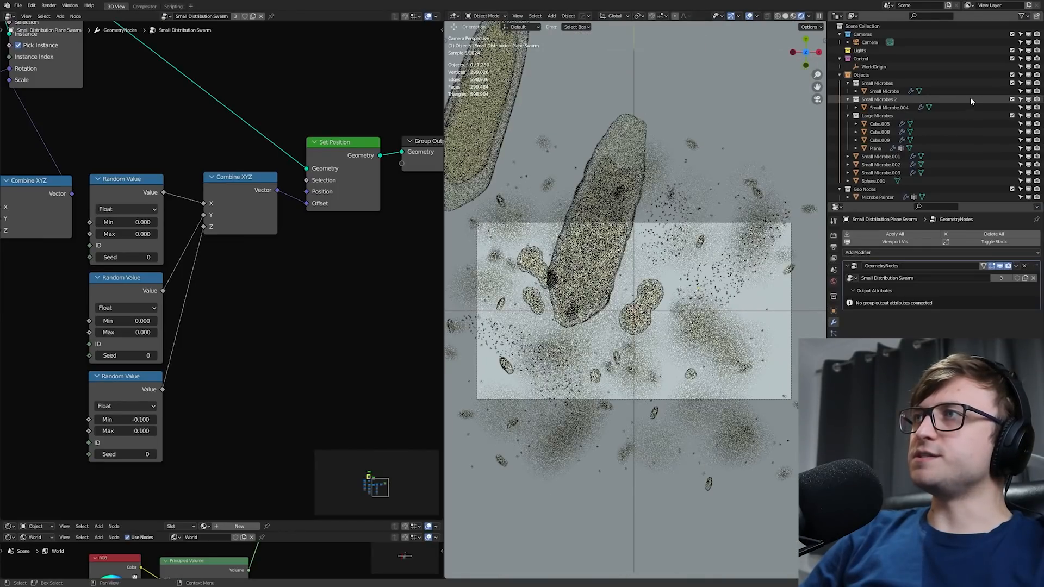
- Disable the Large Microbes collection and inspect the Microbe Painter plane's dense mesh up close and through the camera
click(1012, 116)
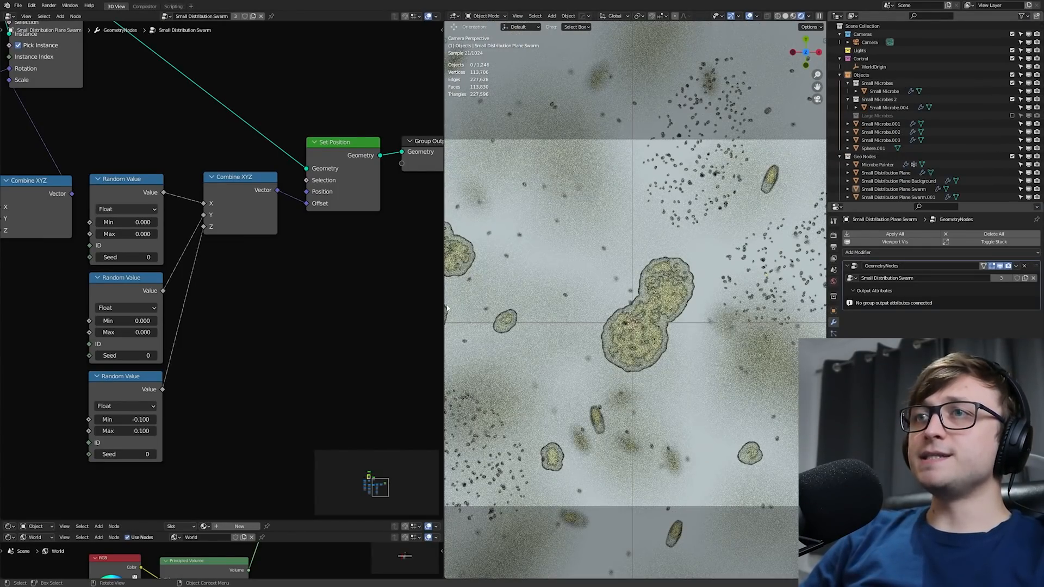
drag(443, 314, 248, 303)
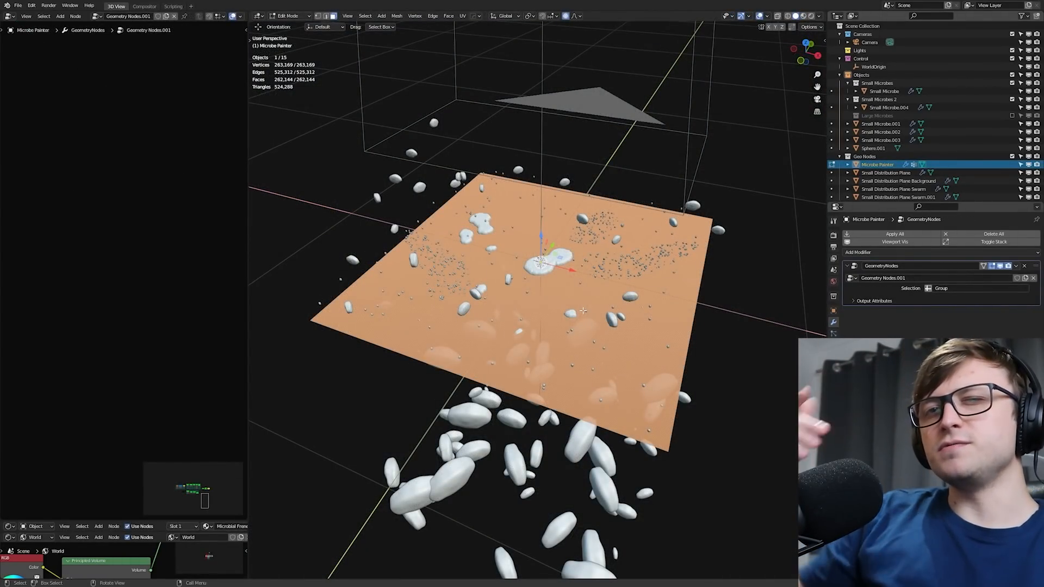
middle_drag(573, 304, 534, 308)
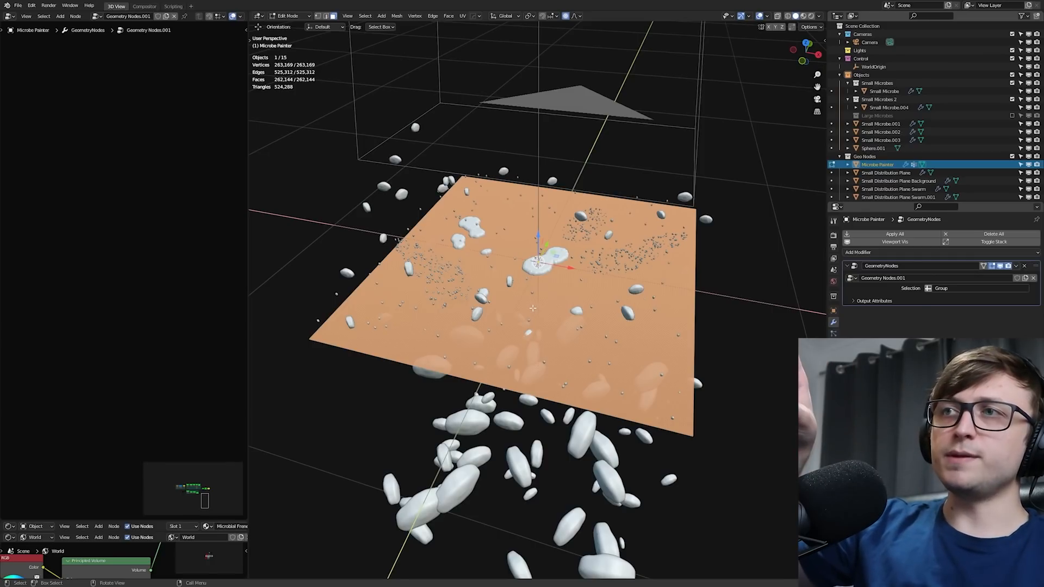
scroll(527, 389, up, 10)
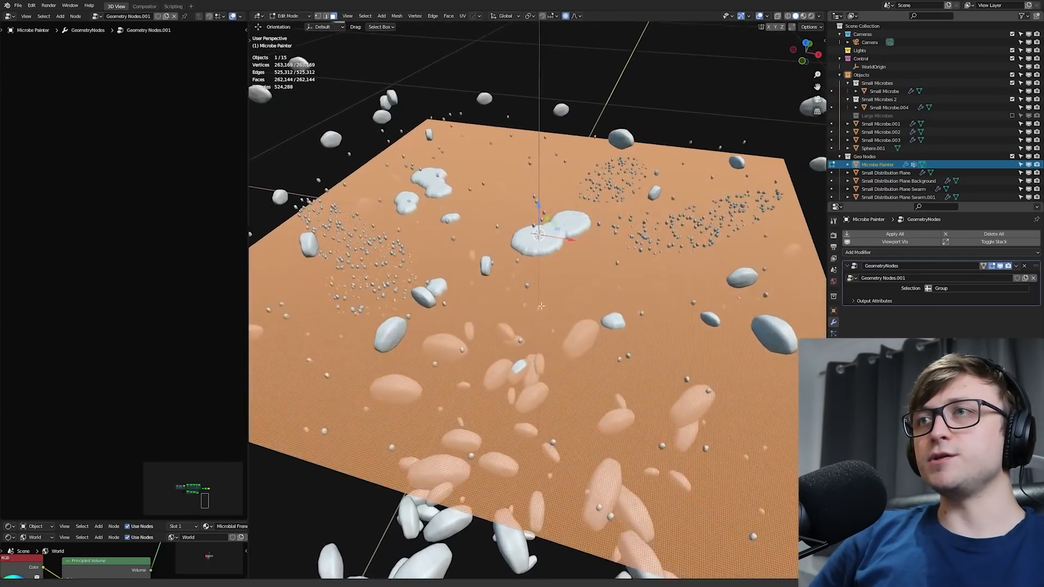
scroll(559, 310, up, 8)
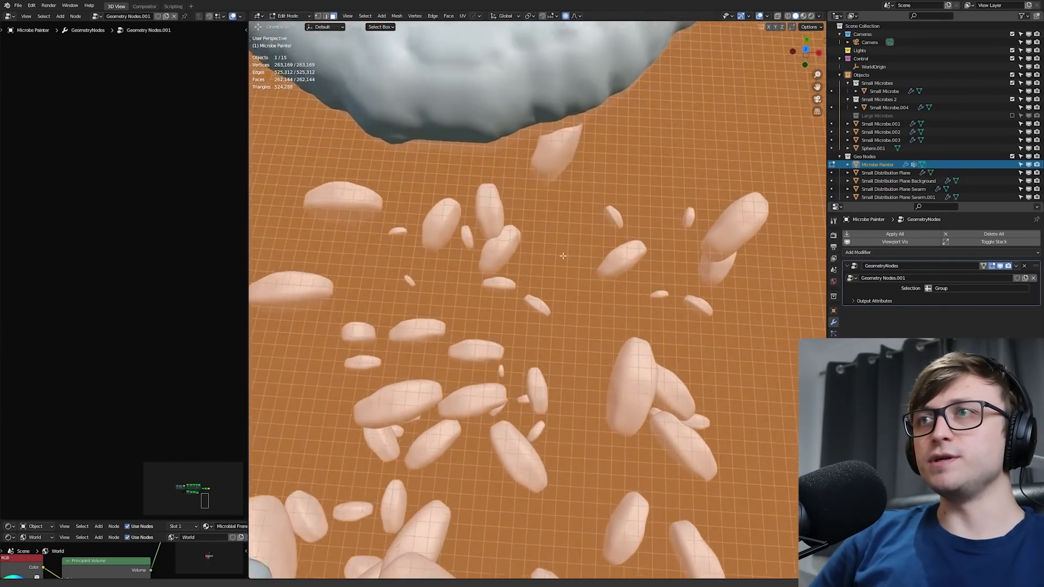
key(KP_0)
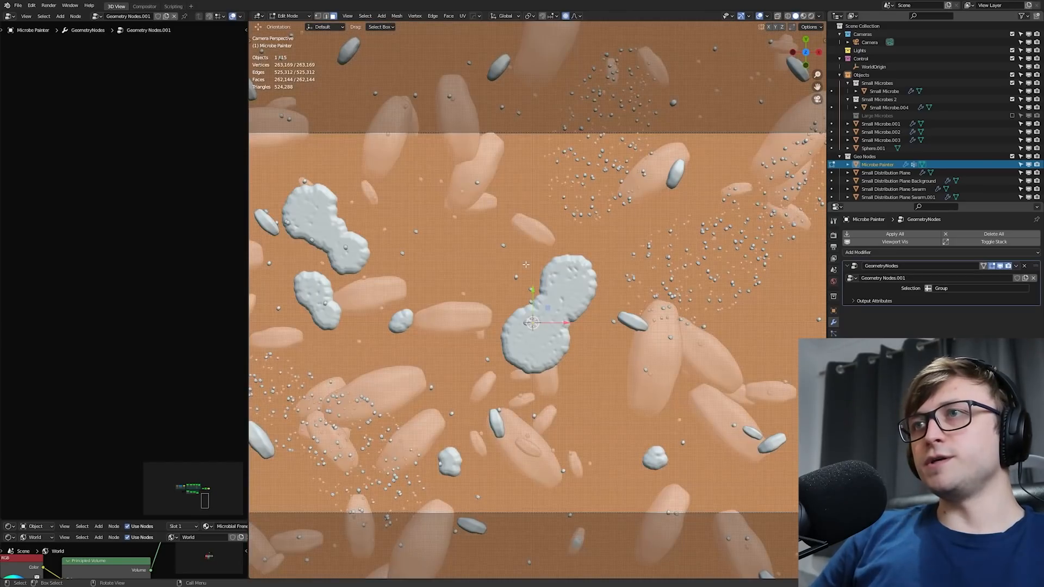
shift+middle_drag(551, 278, 574, 267)
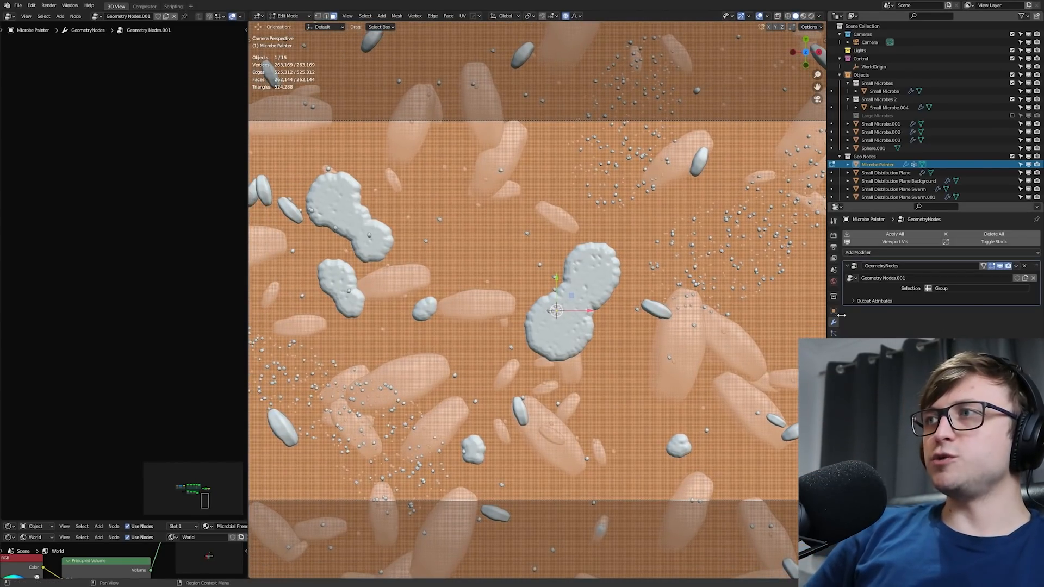
key(Tab)
click(507, 219)
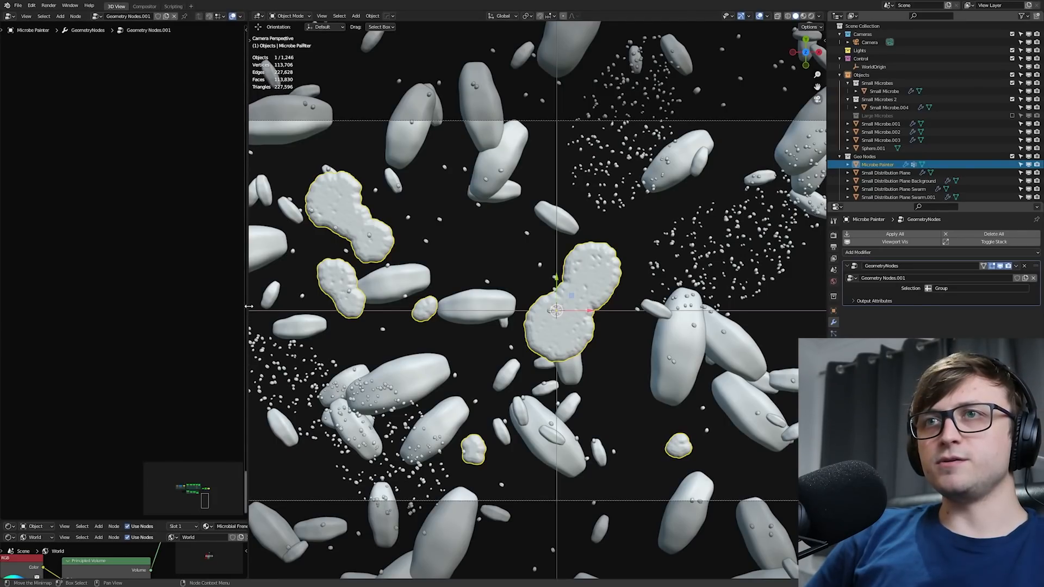
- Examine the Microbe Painter's Variation for Interior, Interior Matter and Outer Membrane node groups beside the rendered microbe
drag(249, 308, 343, 311)
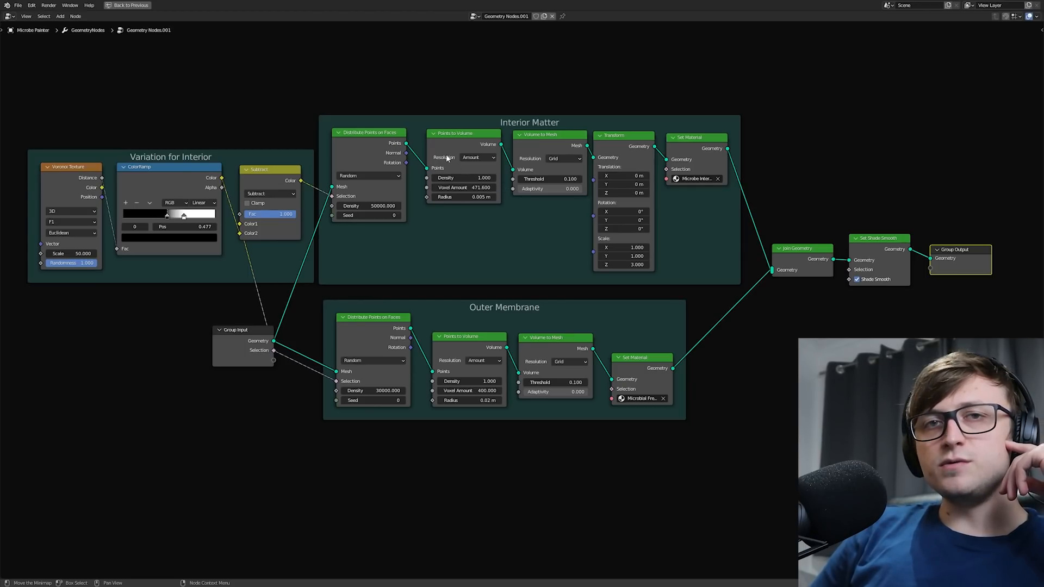
mouse_move(553, 170)
middle_down()
mouse_move(522, 173)
mouse_move(566, 167)
middle_up()
scroll(689, 222, up, 2)
middle_drag(687, 202, 719, 197)
key(ctrl+space)
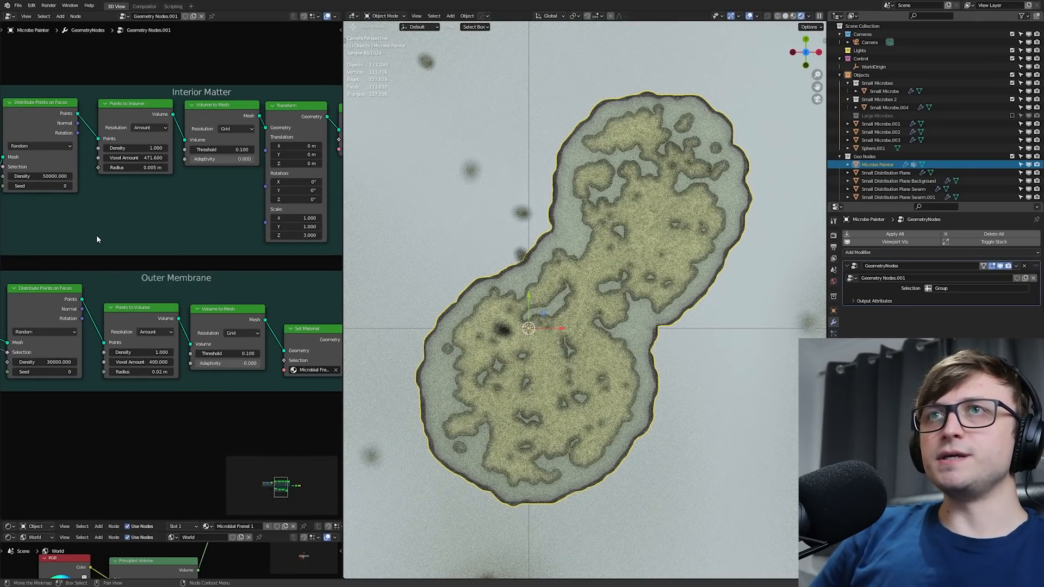
- Examine the Variation for Interior group's Voronoi Texture, ColorRamp and Subtract nodes and their connection to the Interior Matter group
middle_drag(96, 236, 196, 258)
middle_drag(53, 257, 124, 283)
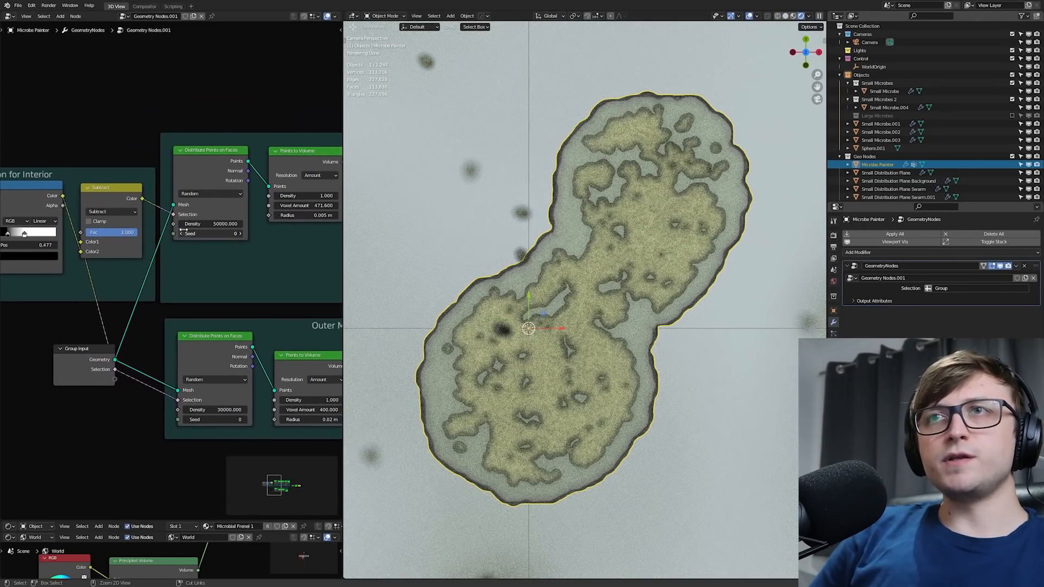
scroll(184, 231, up, 2)
middle_drag(103, 221, 314, 218)
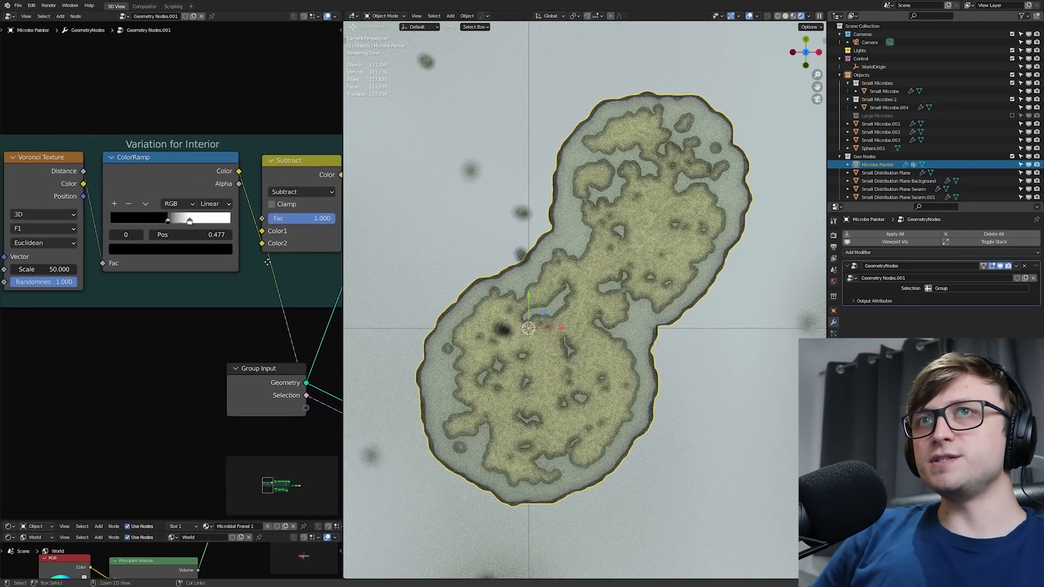
scroll(202, 234, down, 1)
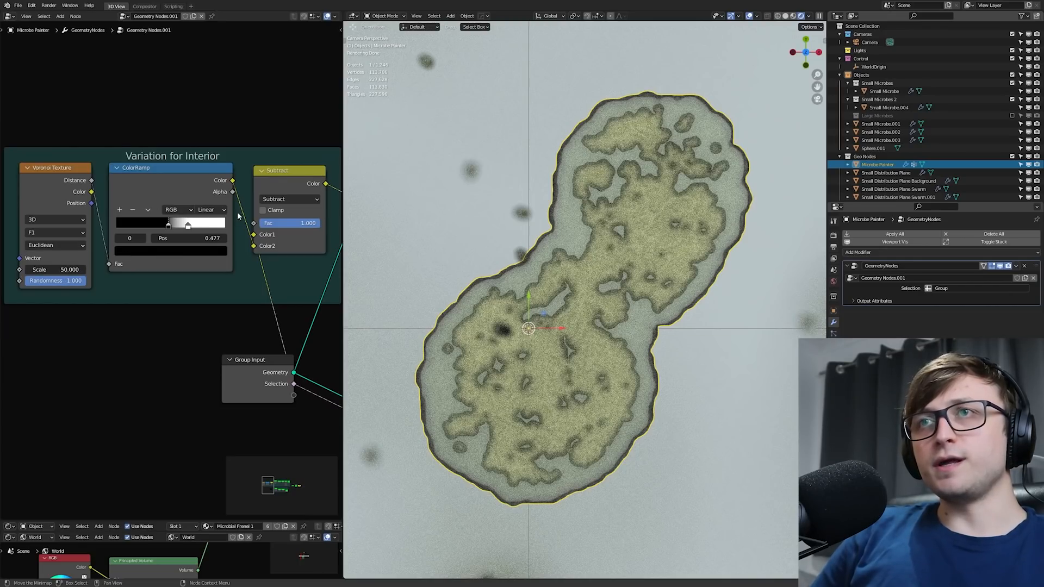
middle_drag(284, 270, 235, 251)
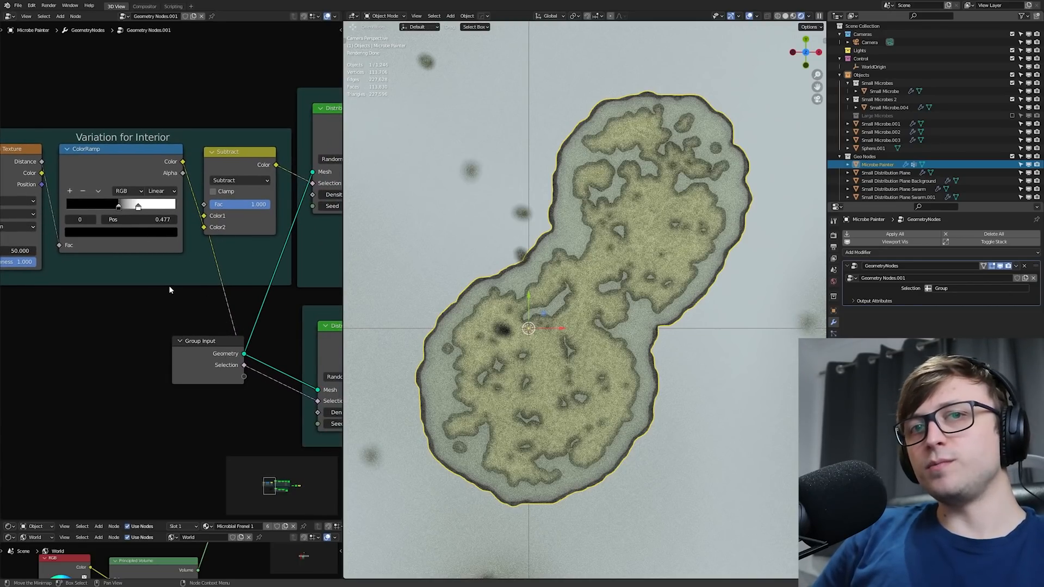
middle_drag(61, 254, 118, 253)
drag(63, 249, 86, 249)
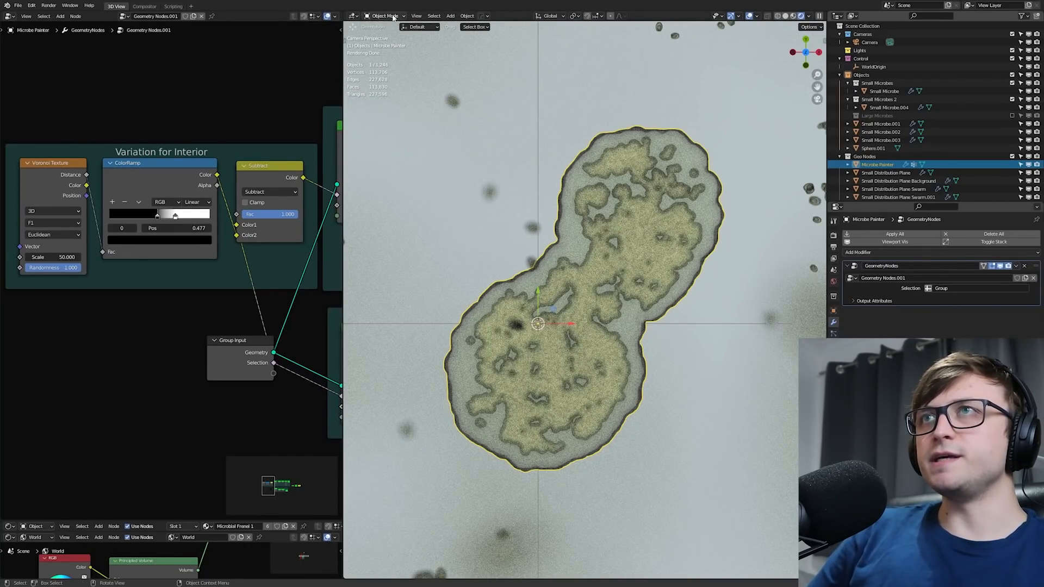
- Switch the Microbe Painter to Weight Paint and paint an extra lobe on the microbe's lower right at weight 1.000
click(387, 16)
click(388, 61)
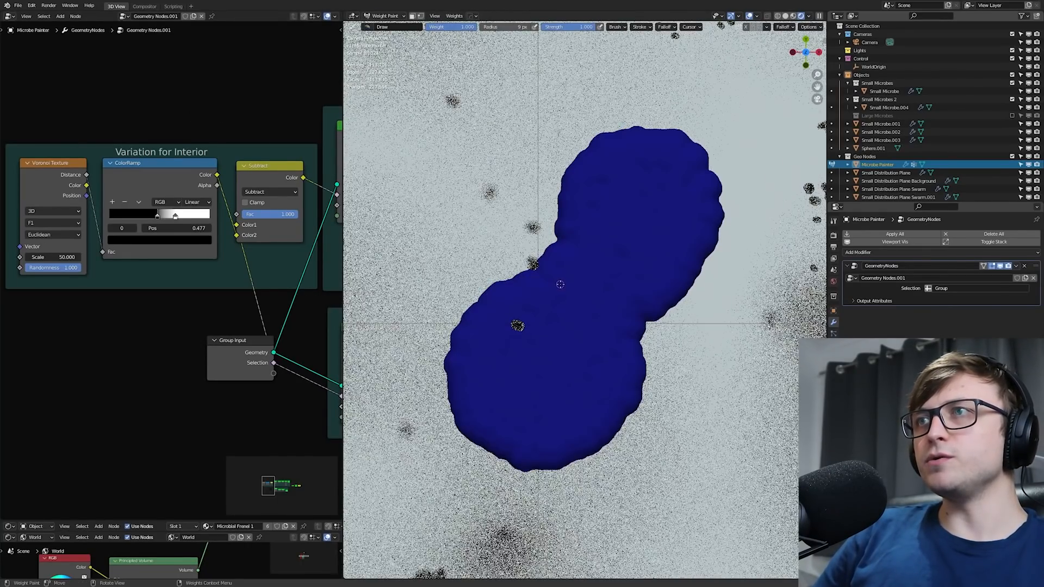
mouse_move(730, 364)
mouse_down()
mouse_move(764, 394)
mouse_move(769, 311)
mouse_move(758, 315)
mouse_up()
click(811, 16)
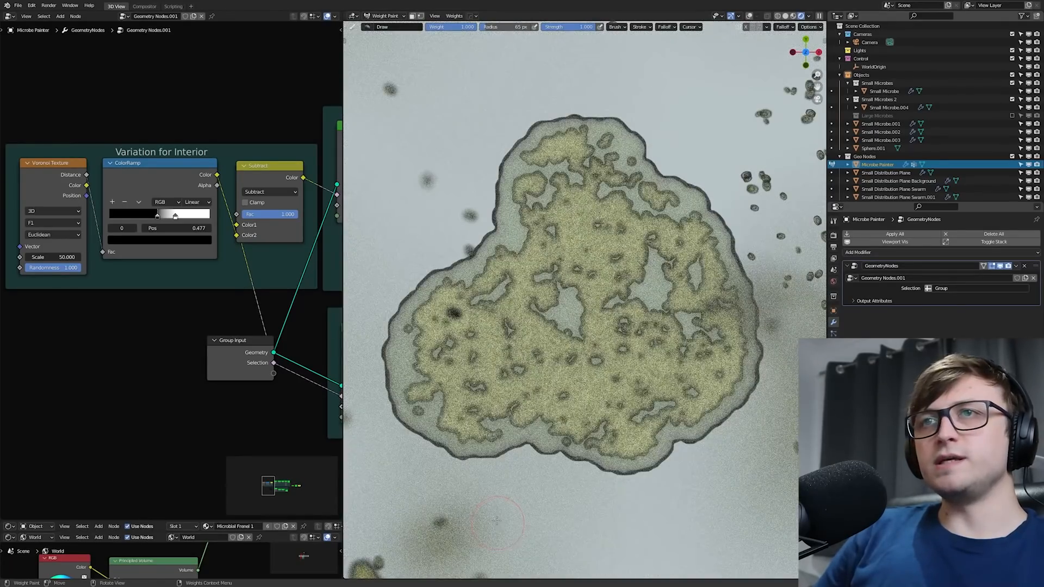
- Examine the Interior Matter and Outer Membrane node chains in a maximized node editor, including their Points to Volume settings
middle_drag(278, 397, 24, 324)
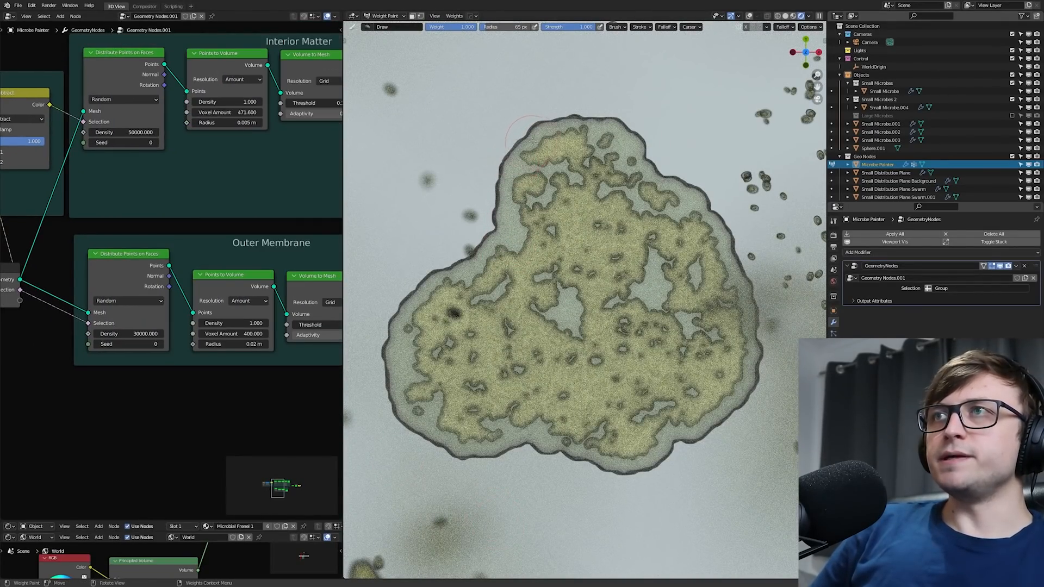
scroll(327, 217, up, 1)
key(ctrl+space)
middle_drag(482, 276, 326, 314)
scroll(342, 272, up, 2)
middle_drag(343, 272, 357, 301)
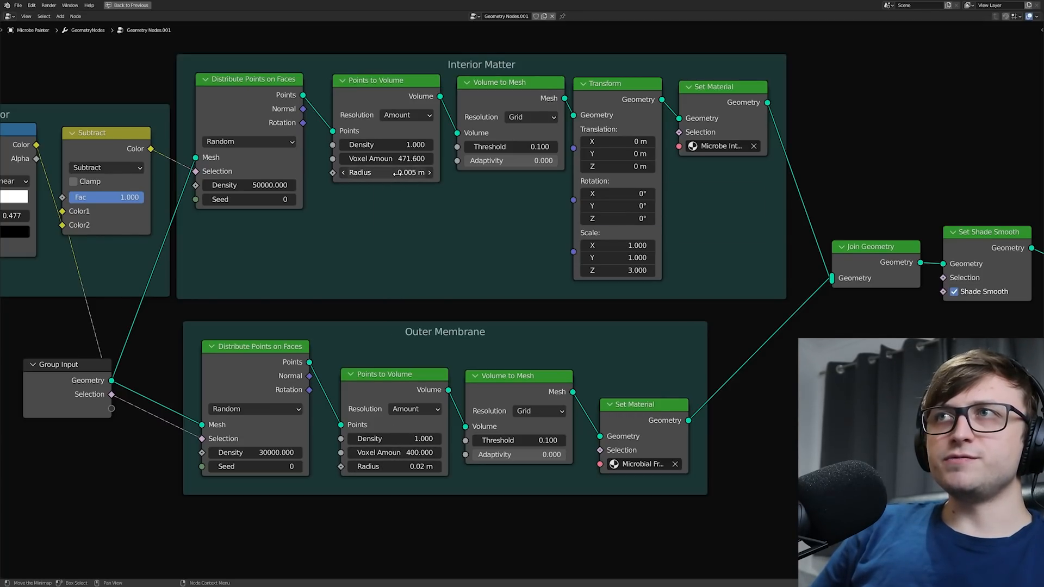
key(ctrl+space)
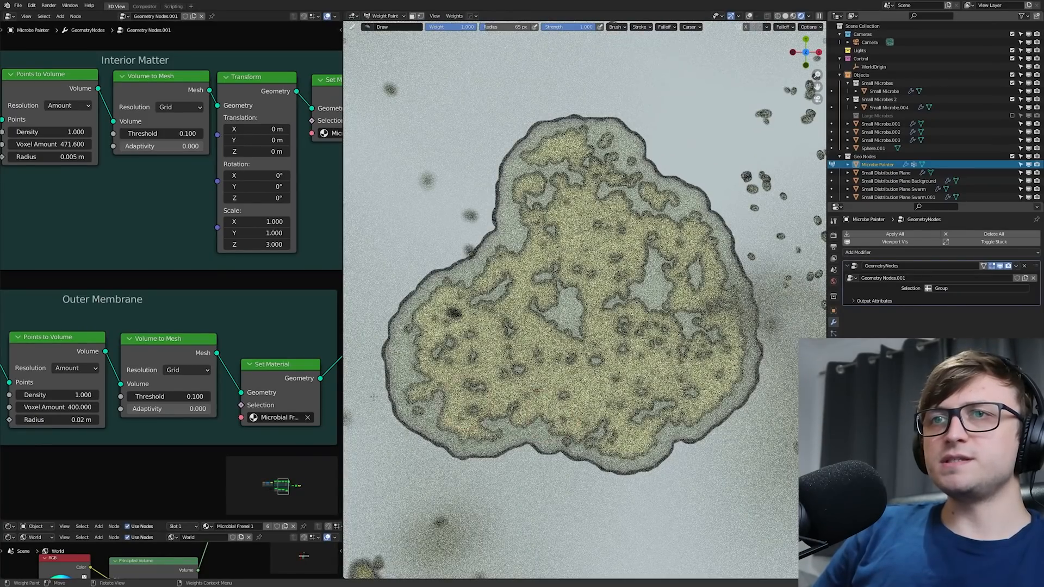
- Try a different Radius on the Outer Membrane's Points to Volume node
middle_drag(276, 359, 296, 356)
scroll(245, 368, up, 1)
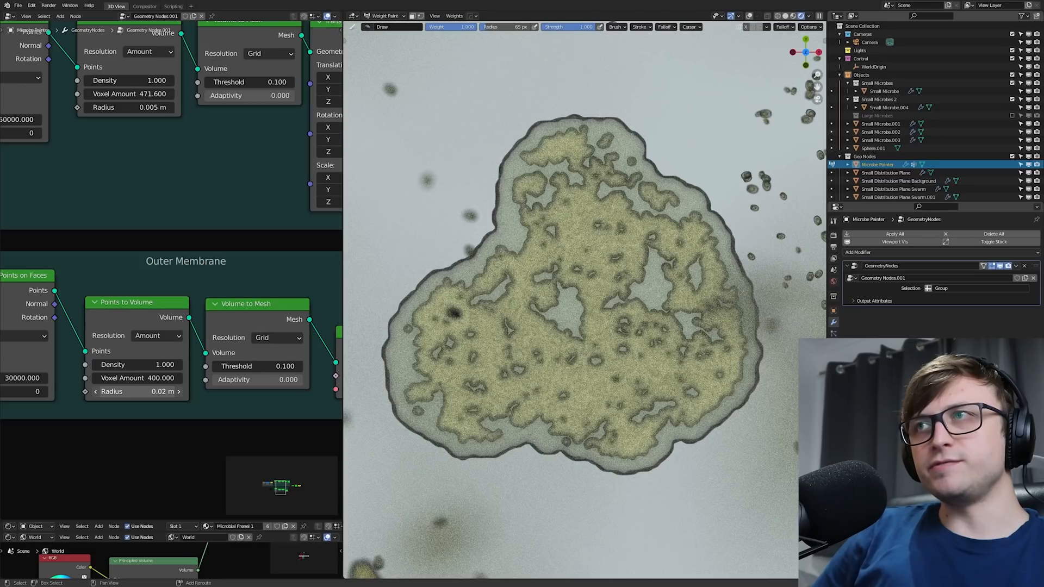
drag(140, 391, 174, 393)
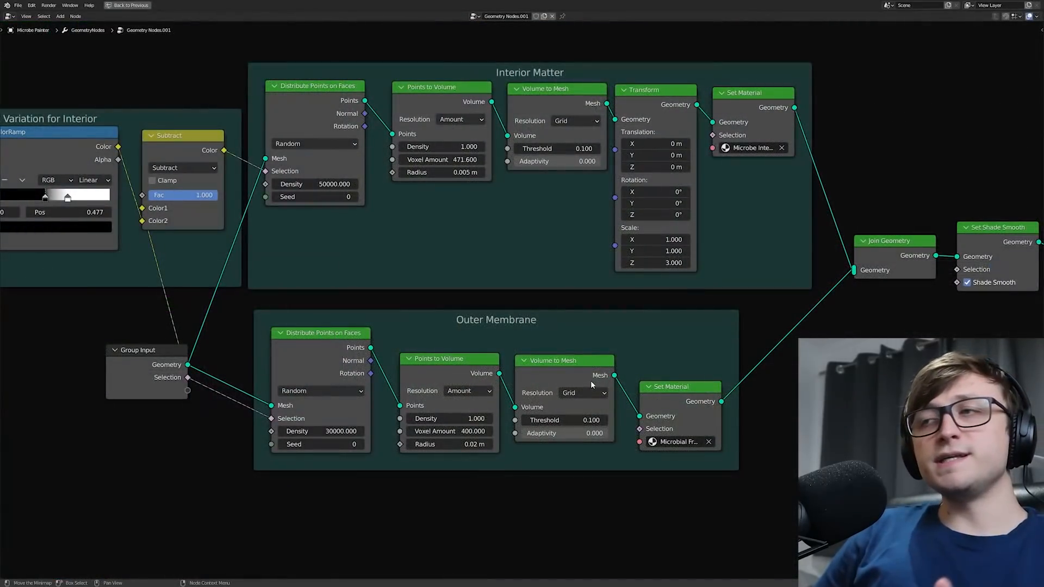
- Widen the Interior Matter and Outer Membrane Set Material nodes so their full material names can be read
middle_drag(694, 383, 497, 401)
scroll(497, 400, up, 2)
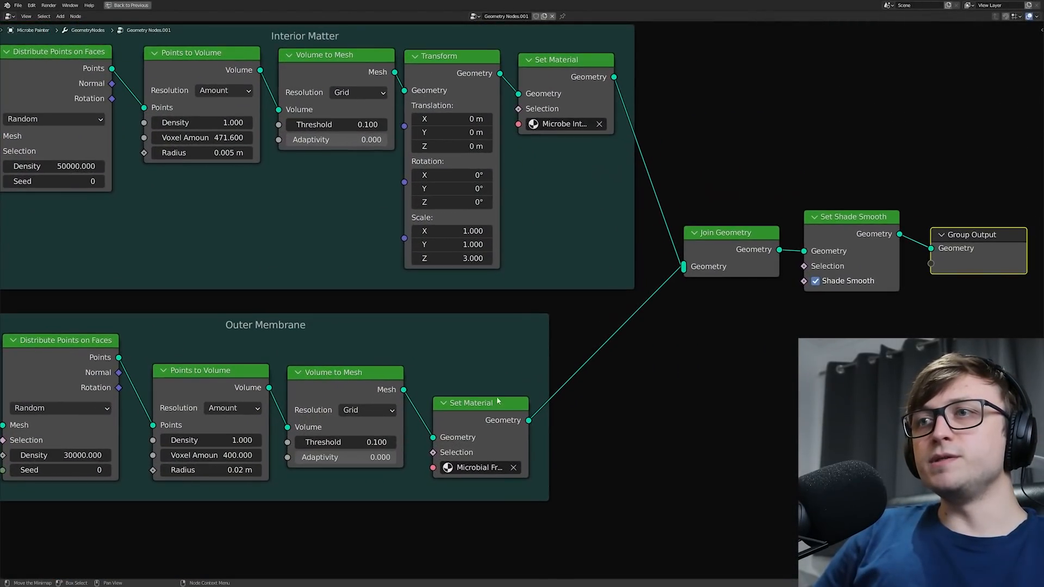
middle_drag(557, 180, 519, 215)
drag(572, 143, 603, 144)
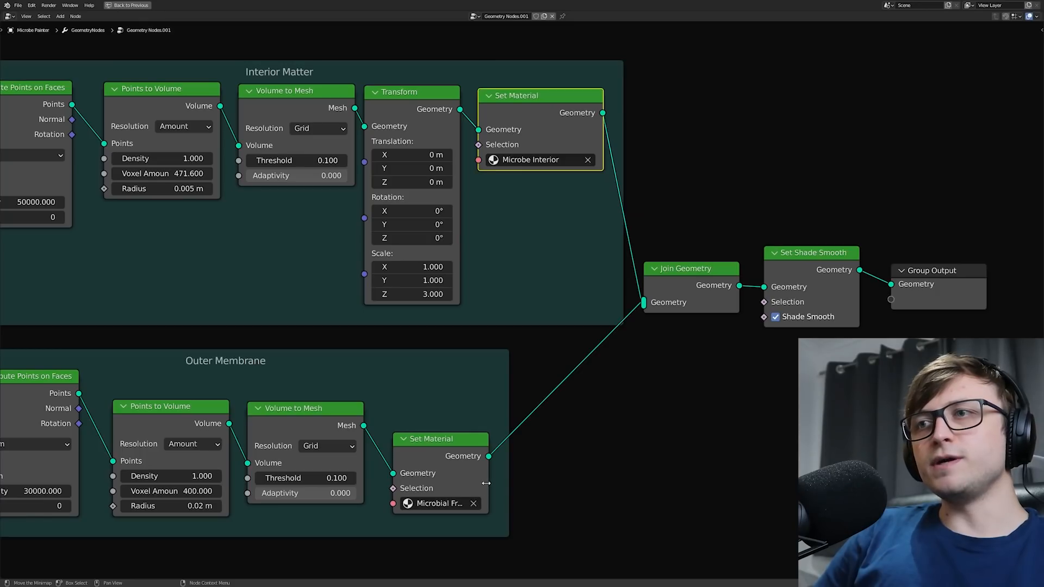
drag(486, 483, 549, 480)
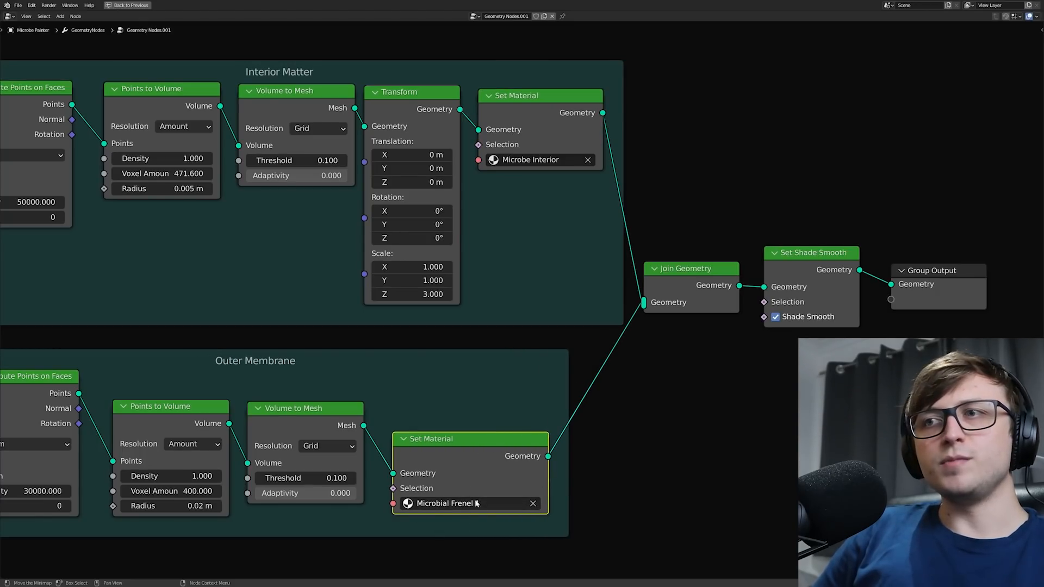
- Examine the outer membrane material's Layer Weight, Mix Shader and Emission nodes, including the Emission color
key(ctrl+space)
scroll(585, 300, up, 5)
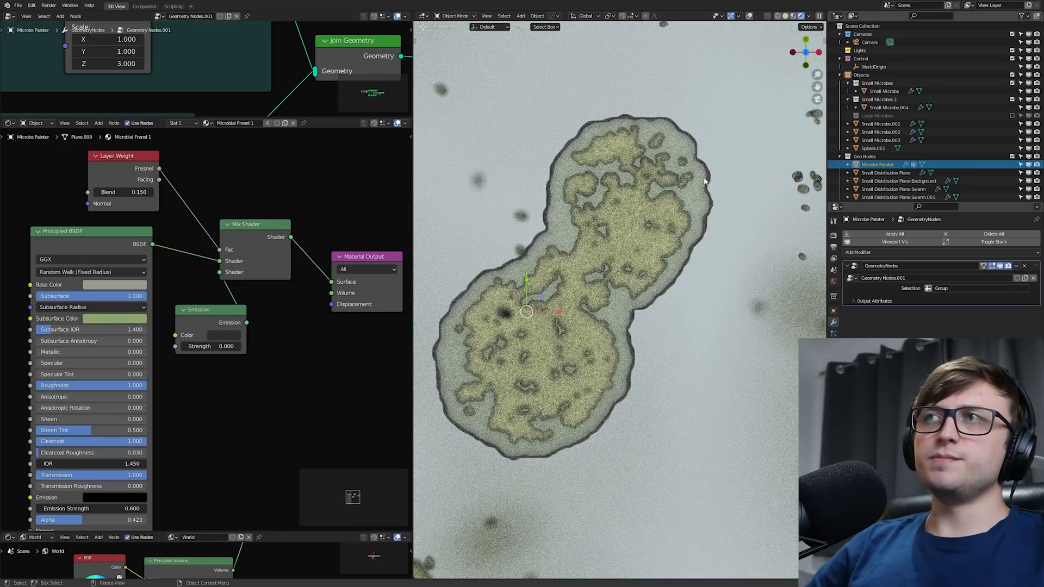
scroll(232, 330, up, 4)
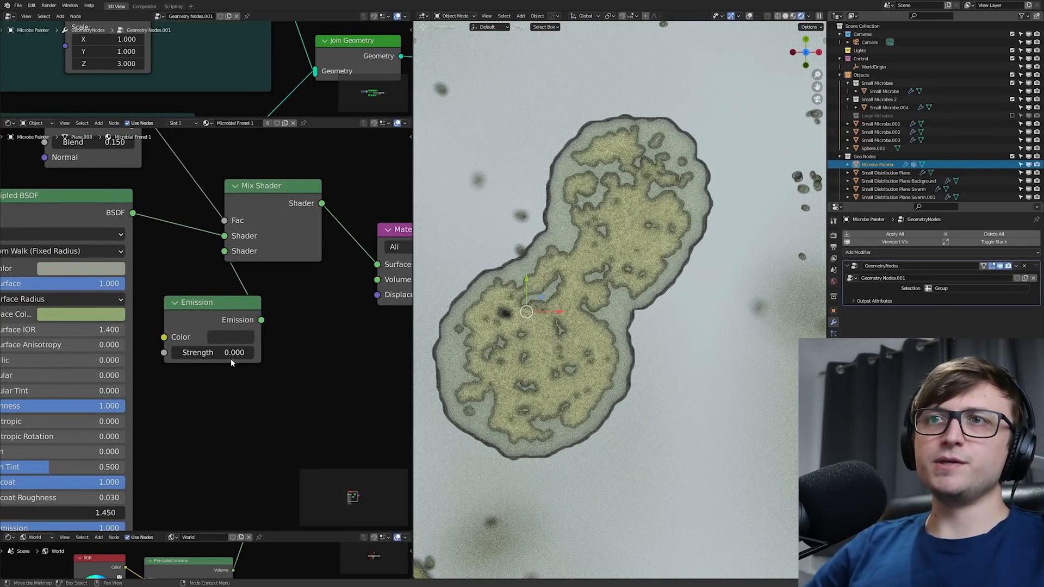
middle_drag(252, 354, 235, 382)
click(213, 365)
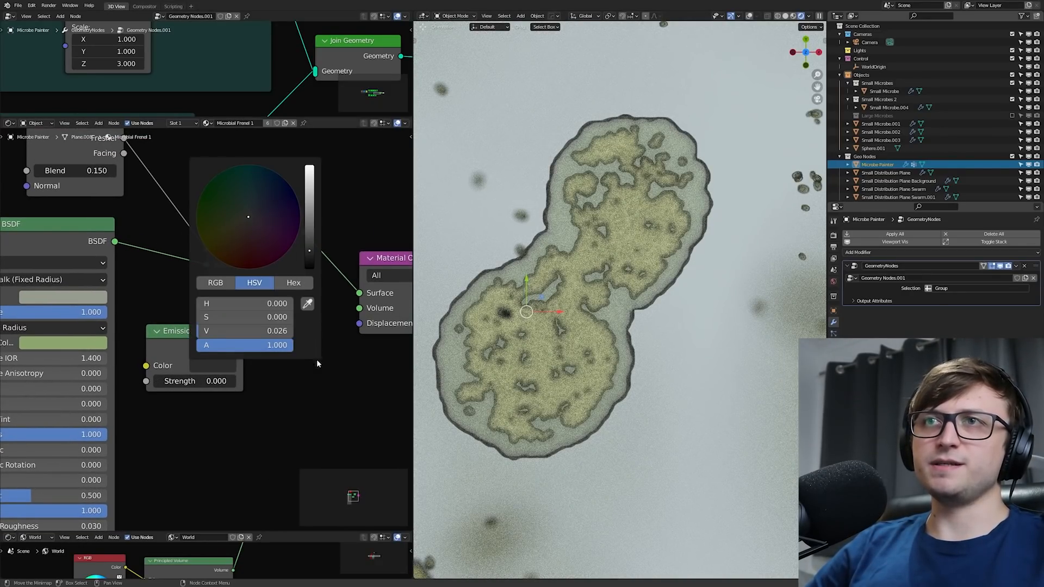
scroll(320, 373, down, 1)
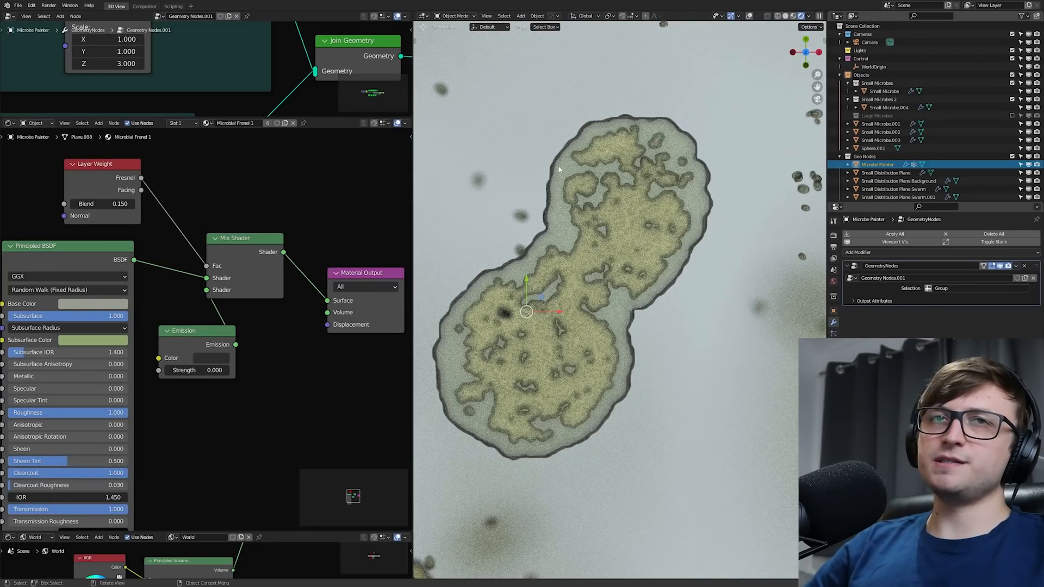
middle_drag(398, 353, 387, 344)
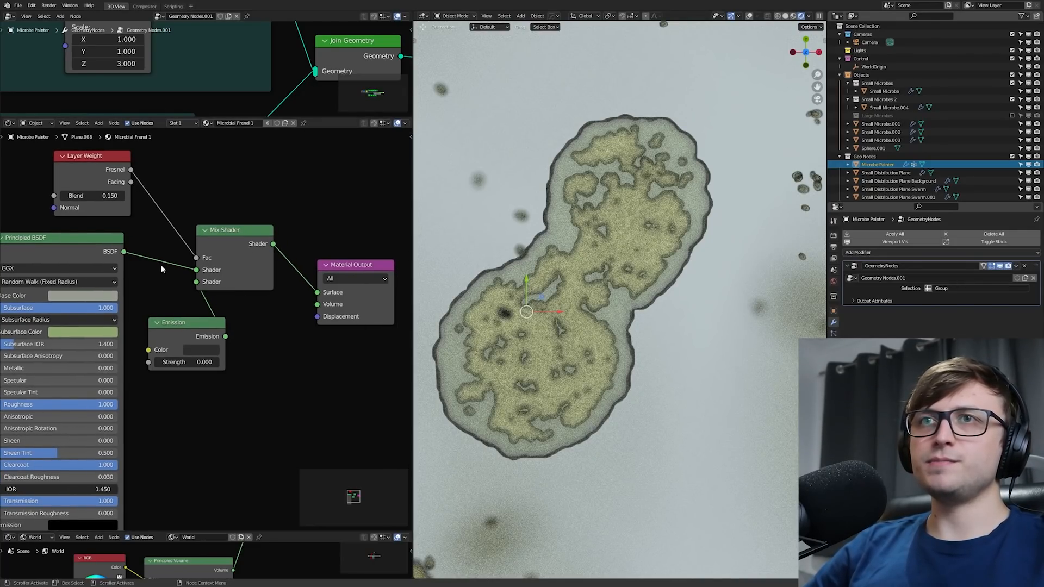
- Wire the Principled BSDF straight to the Material Output, try an Alpha of 0.695, and reconnect the Mix Shader
drag(124, 253, 314, 295)
middle_drag(241, 317, 289, 294)
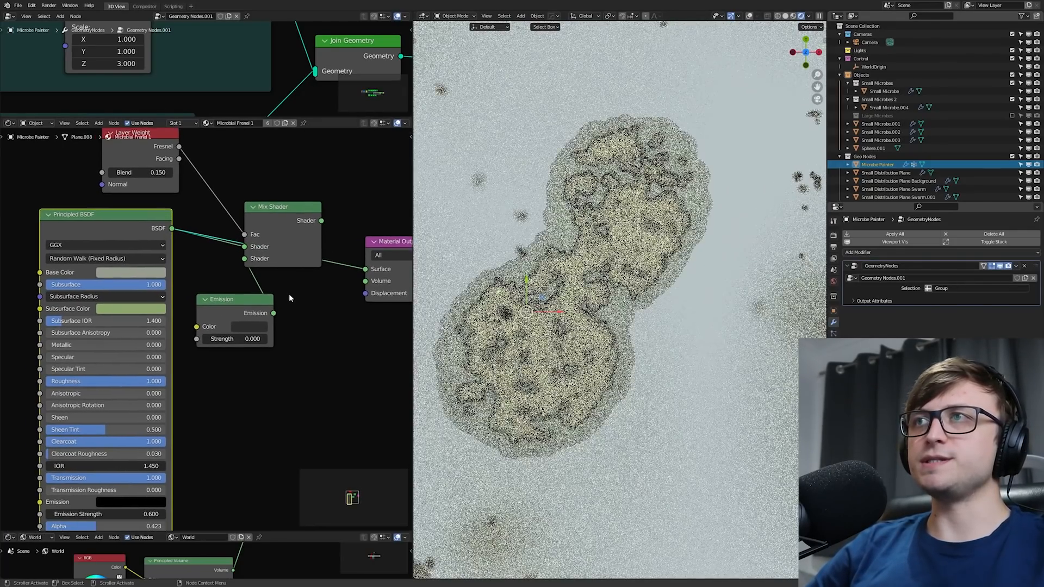
middle_drag(175, 477, 246, 326)
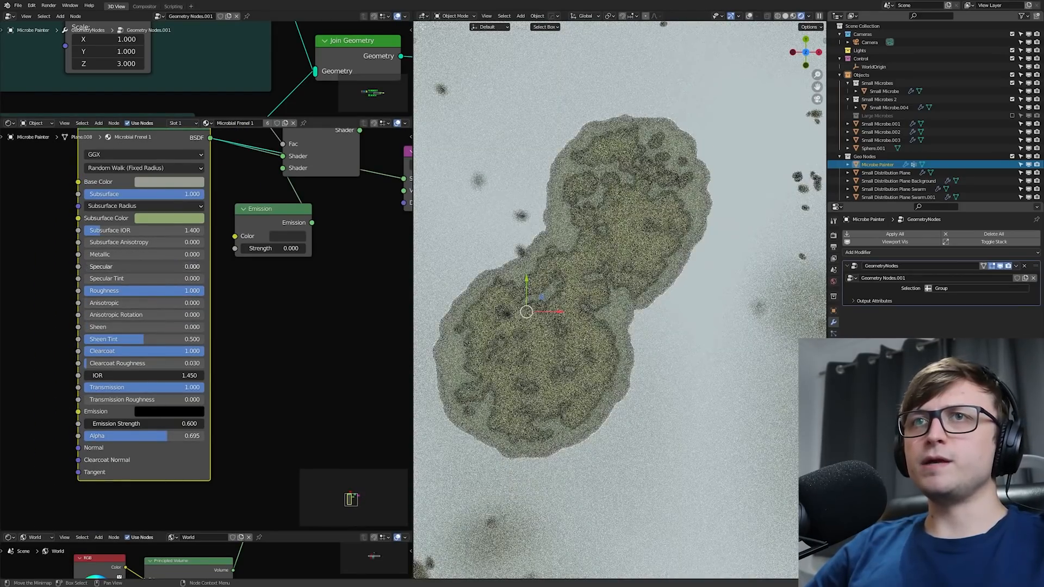
drag(100, 267, 104, 291)
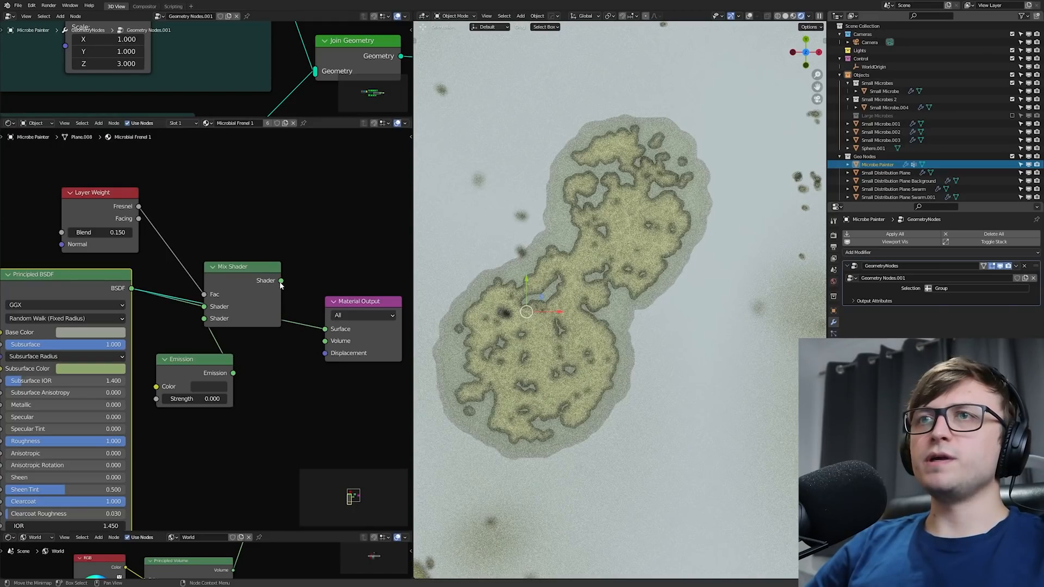
drag(280, 281, 325, 329)
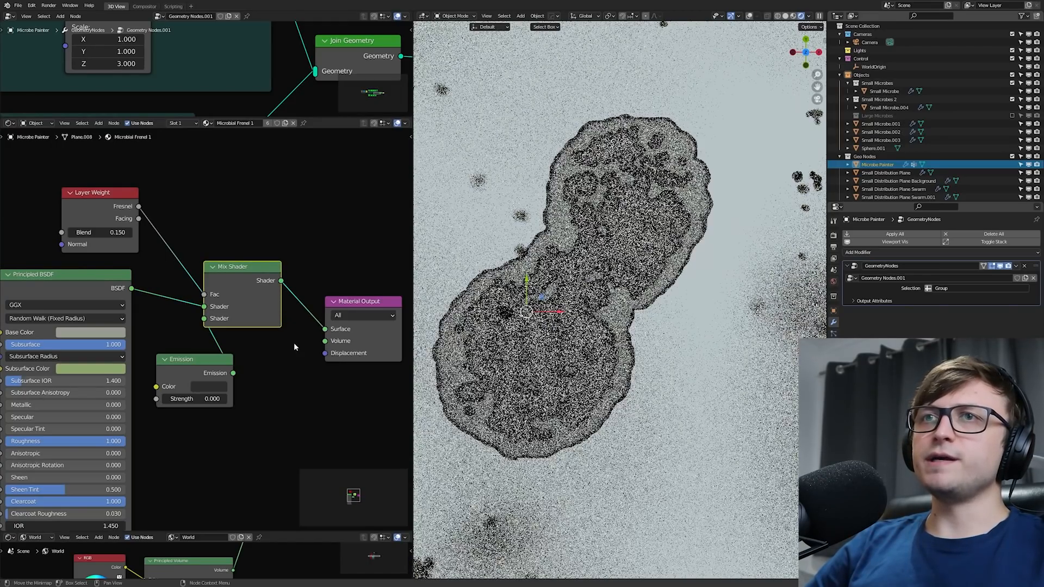
middle_drag(217, 388, 256, 361)
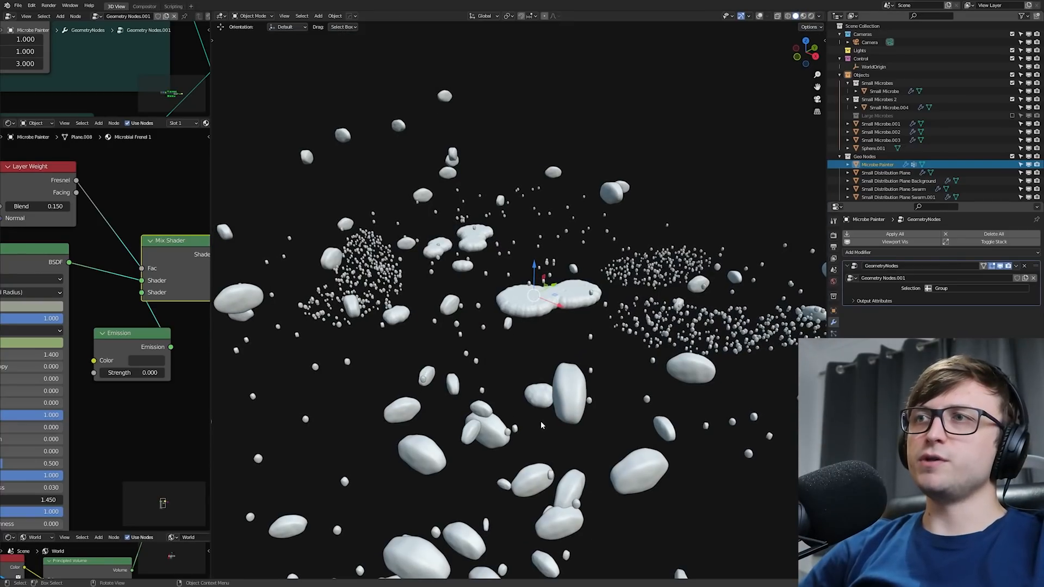
- Enter Edit Mode with face selection on the Microbe Painter plane and pull its selected central face upward
key(ctrl+Tab)
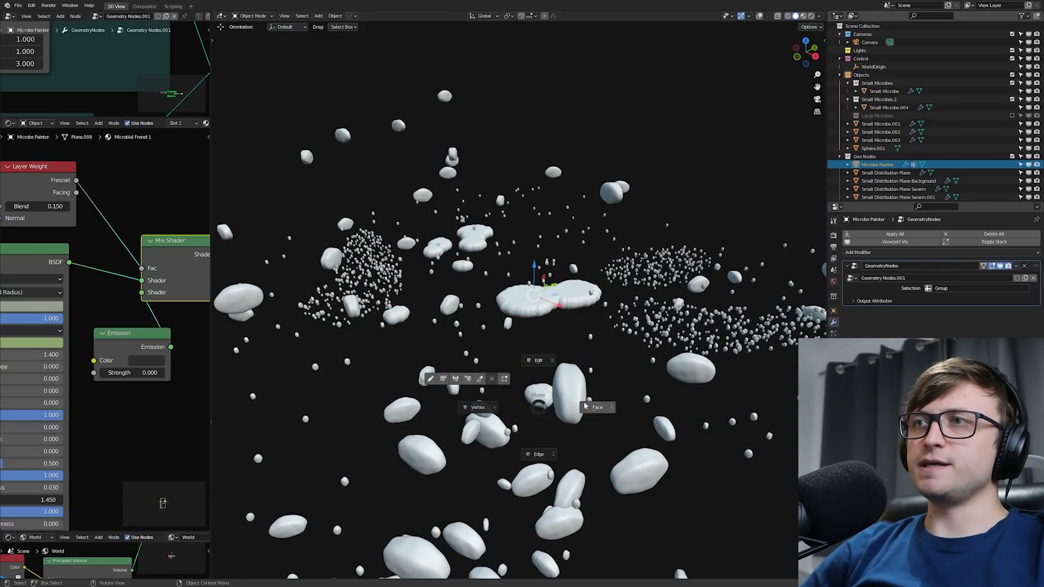
click(641, 378)
middle_drag(642, 378, 642, 400)
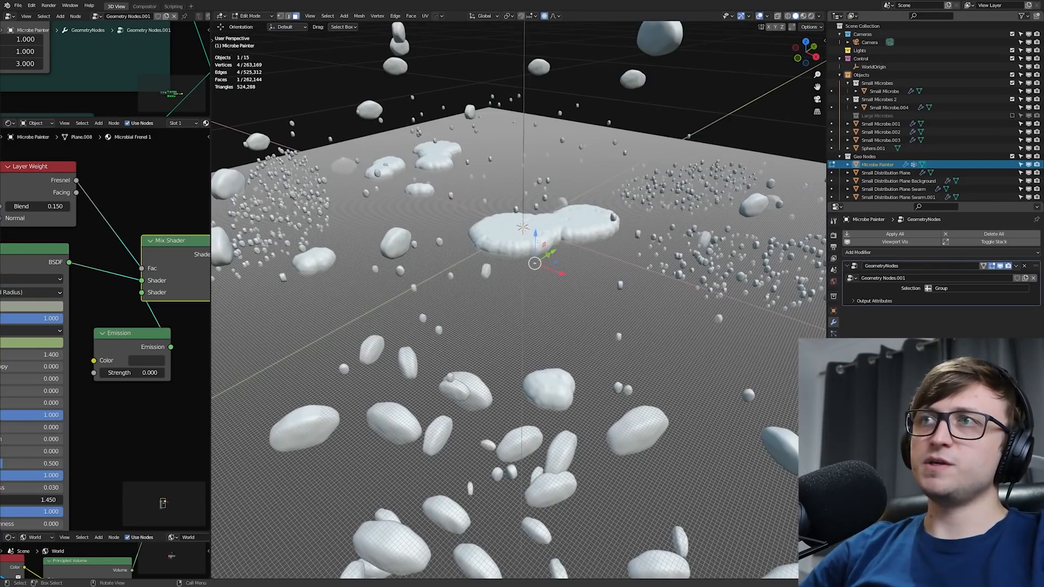
drag(537, 231, 541, 148)
middle_drag(580, 210, 582, 291)
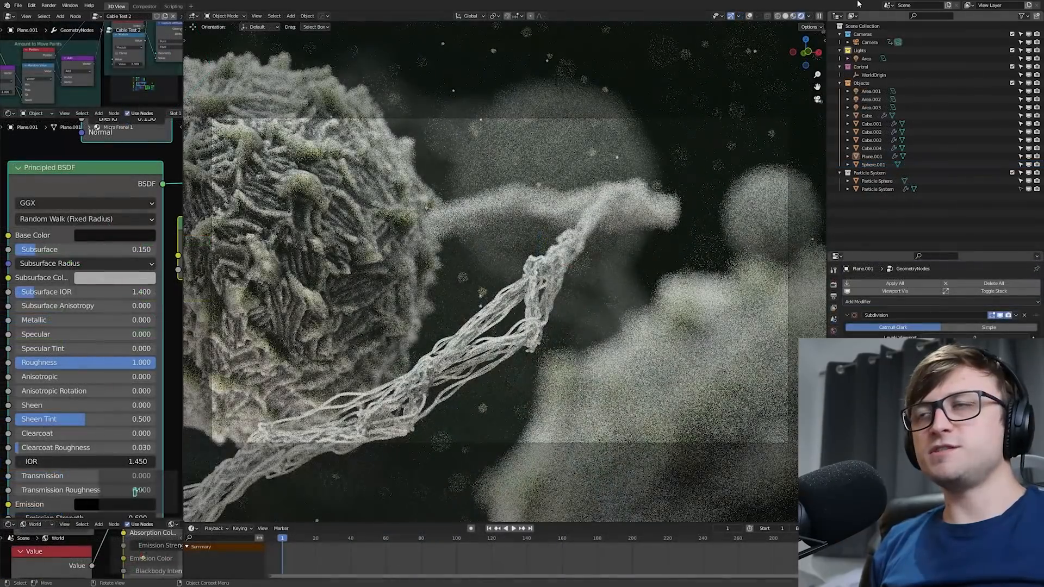